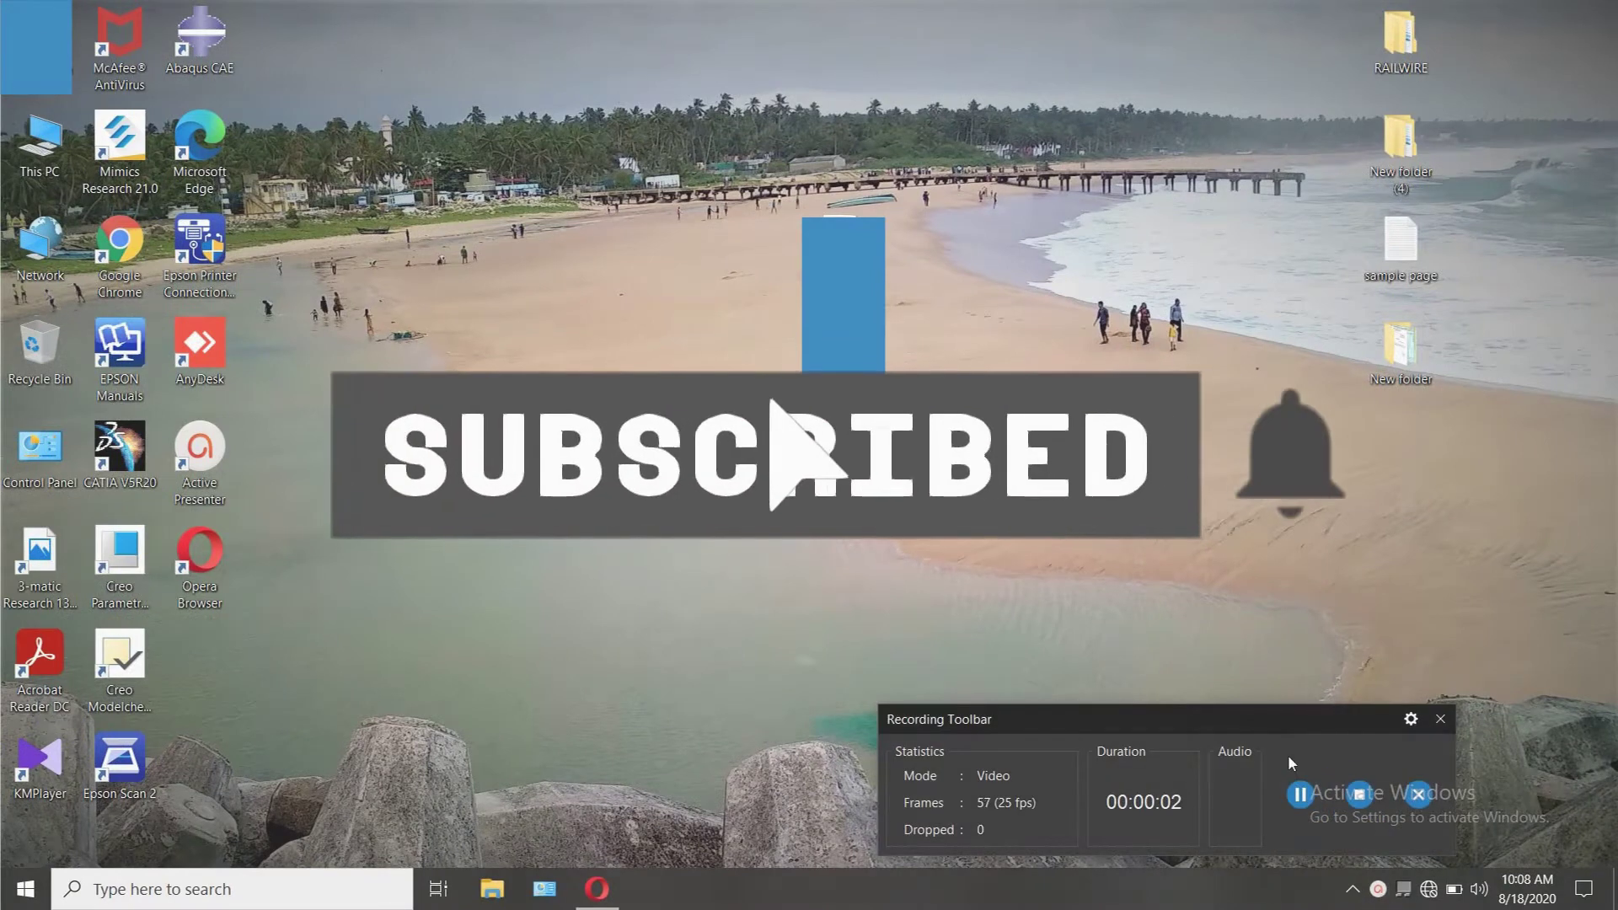
Step: Show the tray network flyout: Wi-Fi is off and the wired connection is identifying, with no internet
left_click_drag(1272, 720, 1115, 873)
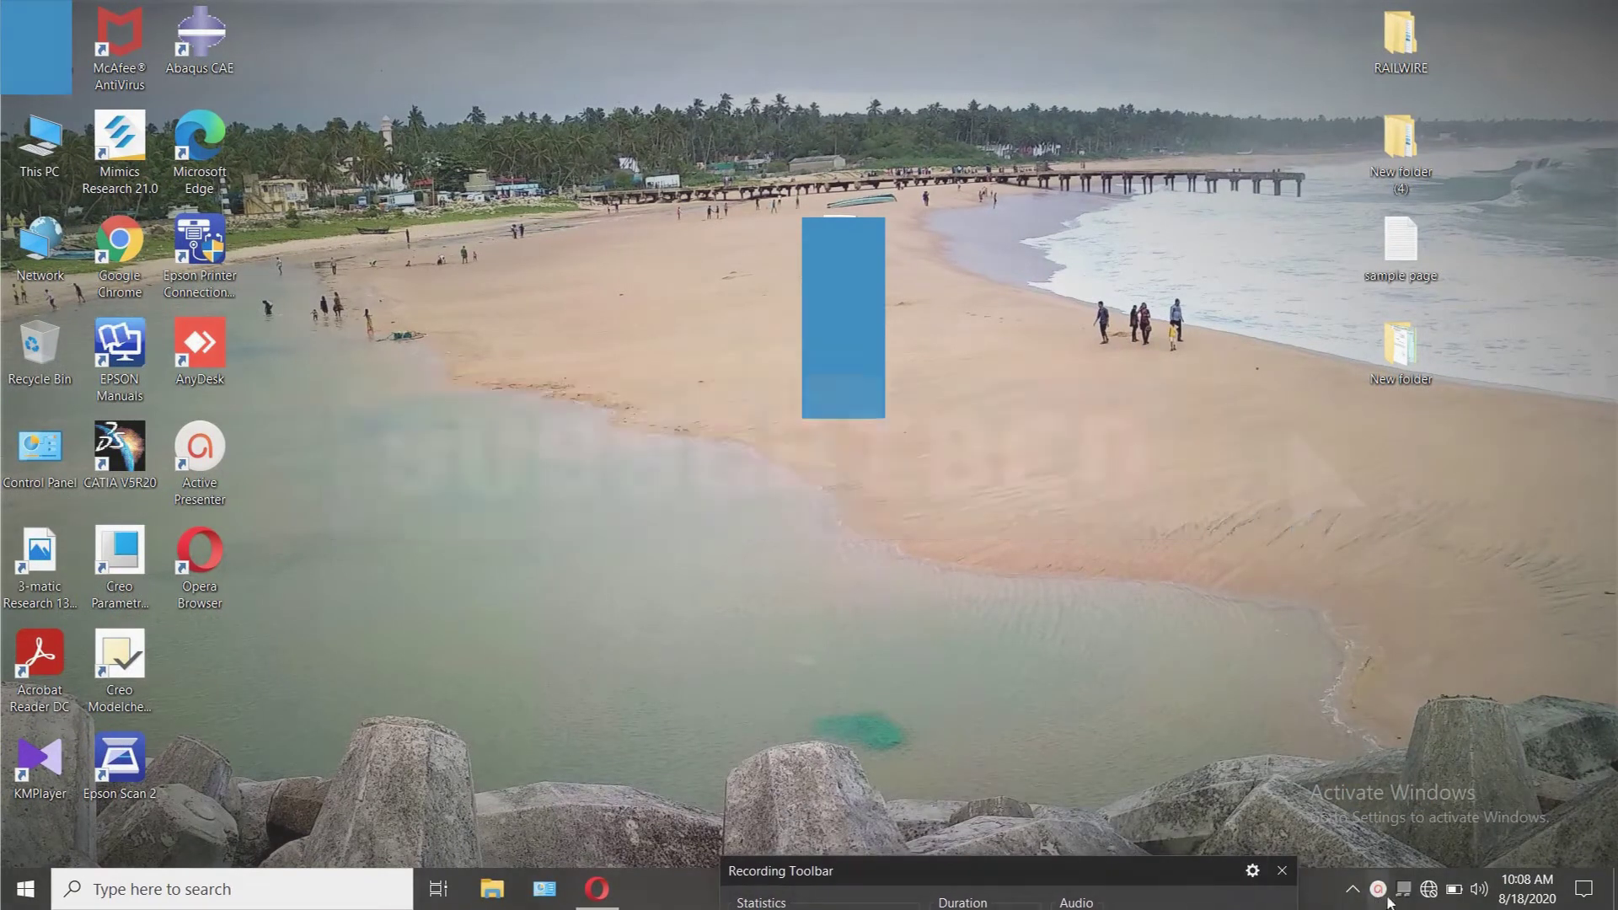
left_click(1429, 889)
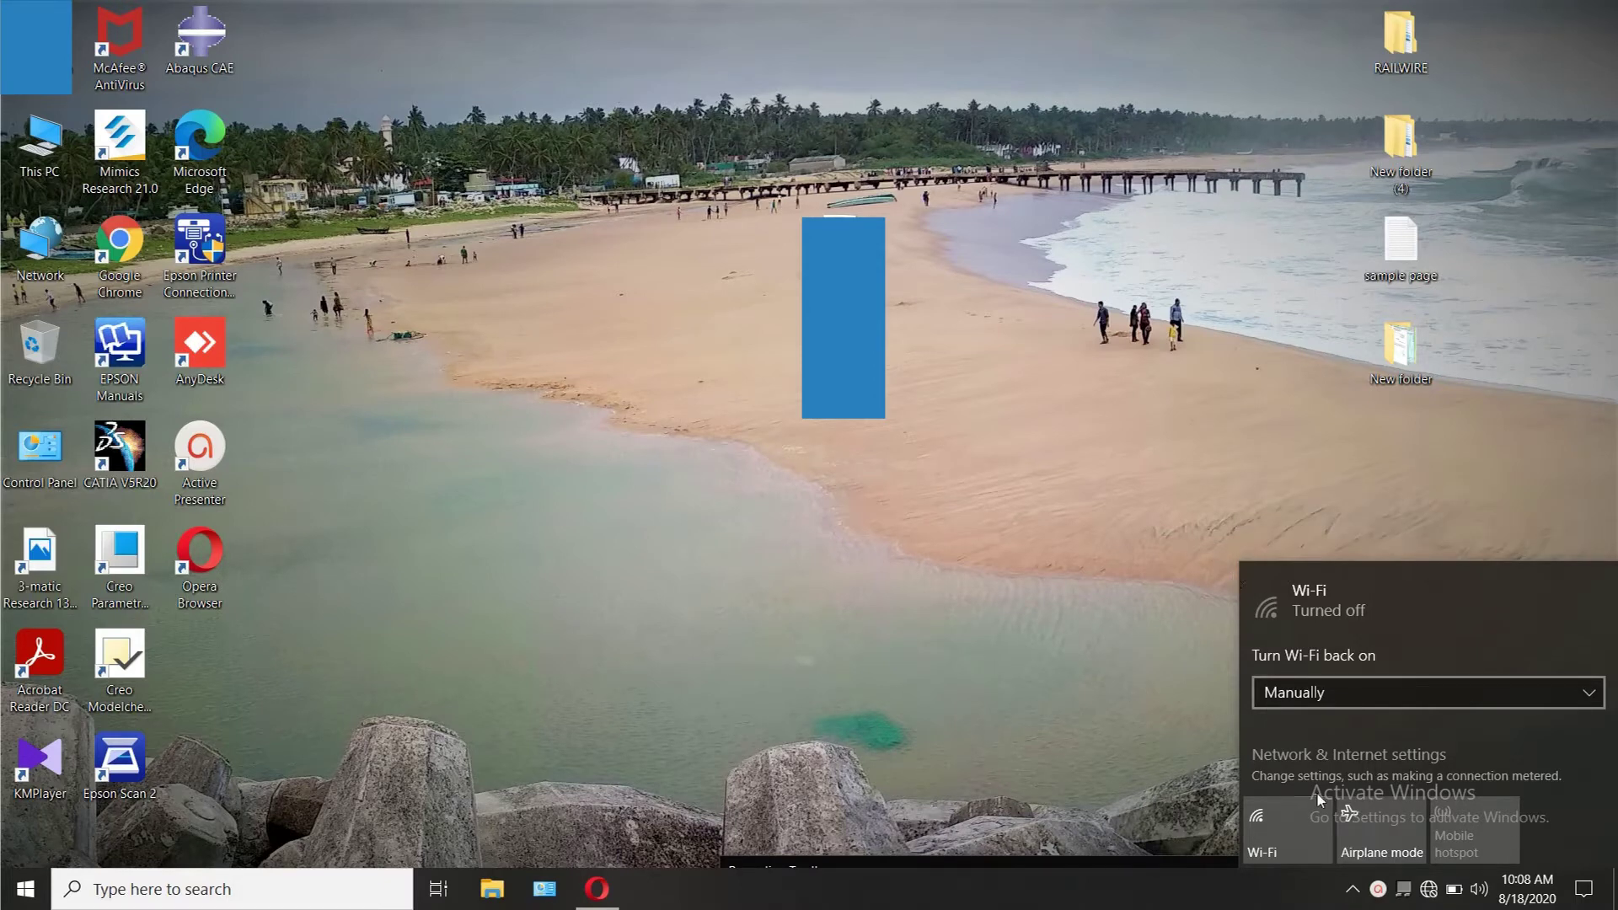
left_click(1188, 853)
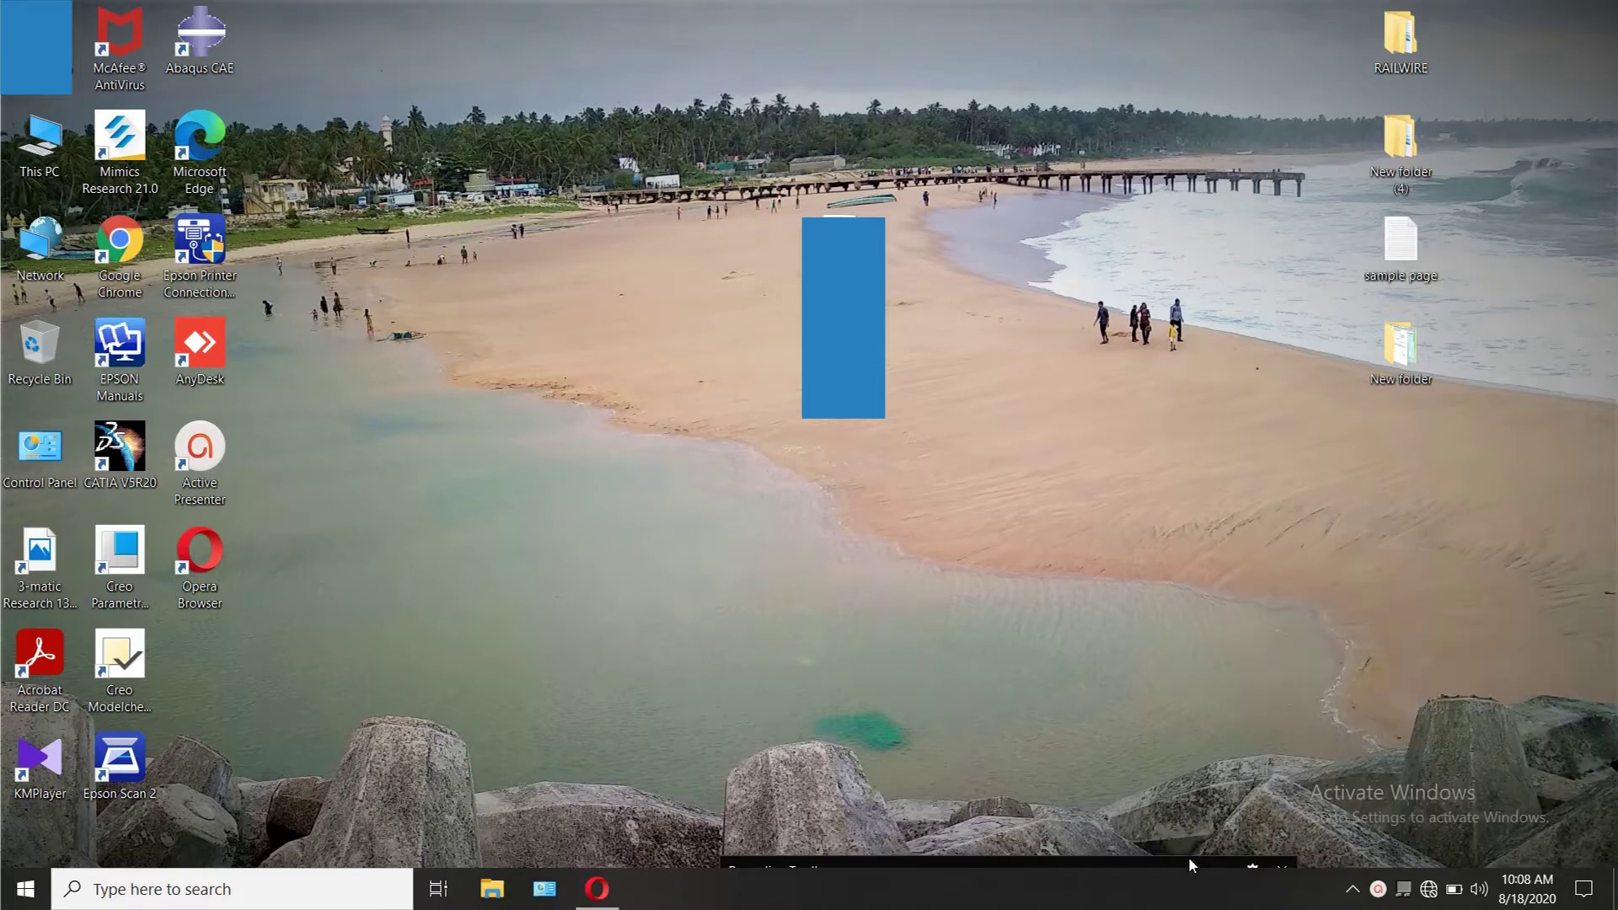
mouse_move(1188, 858)
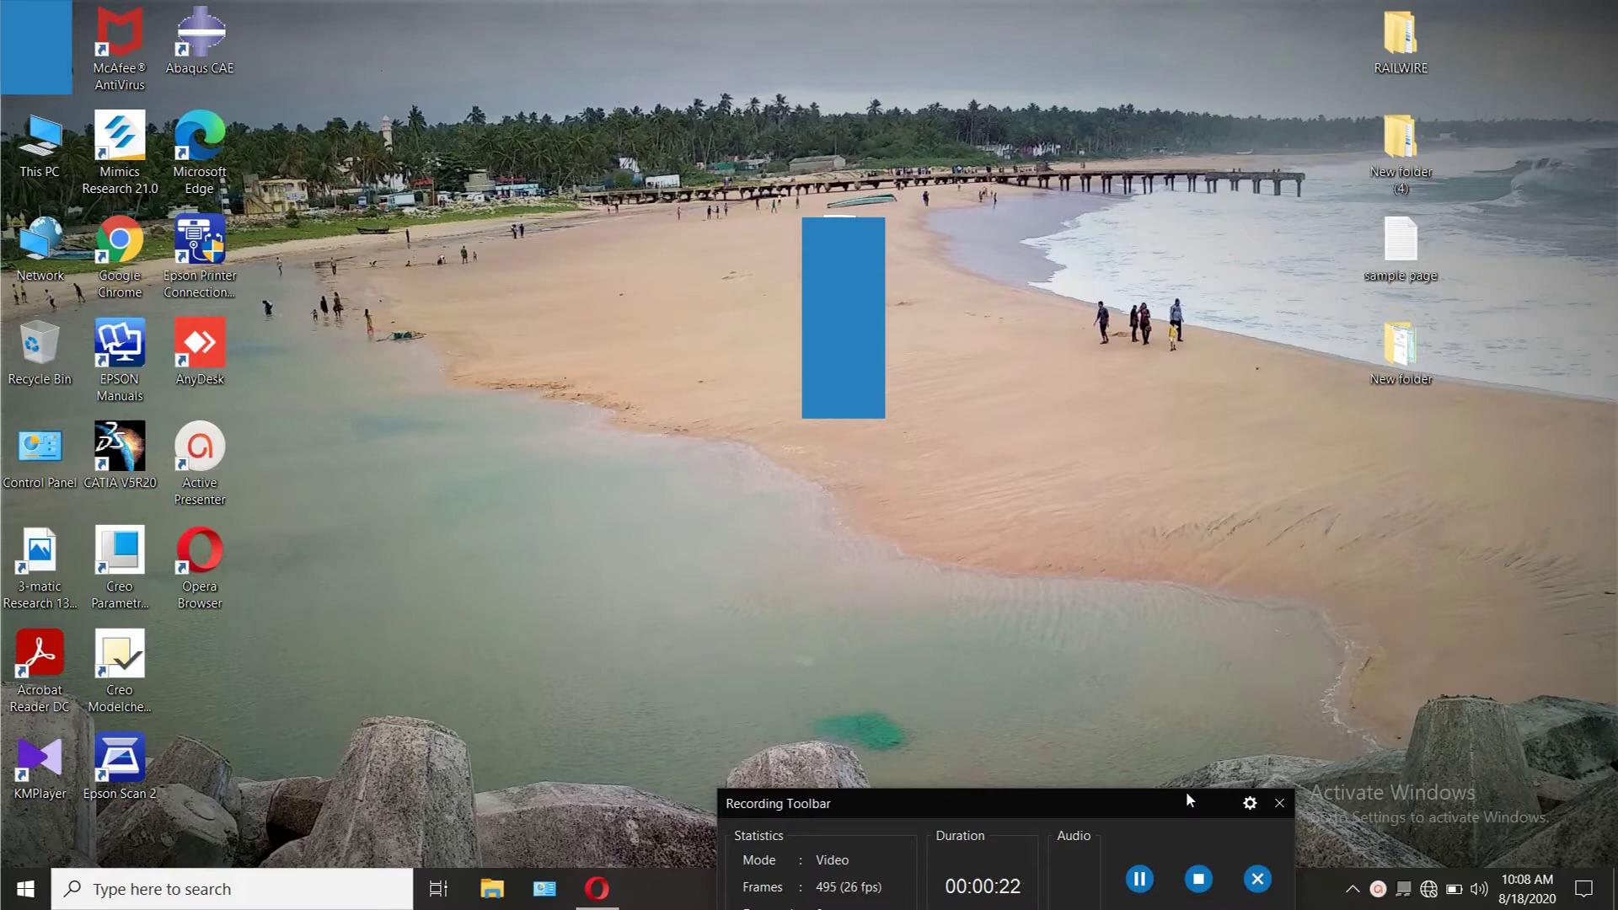
left_click(1430, 889)
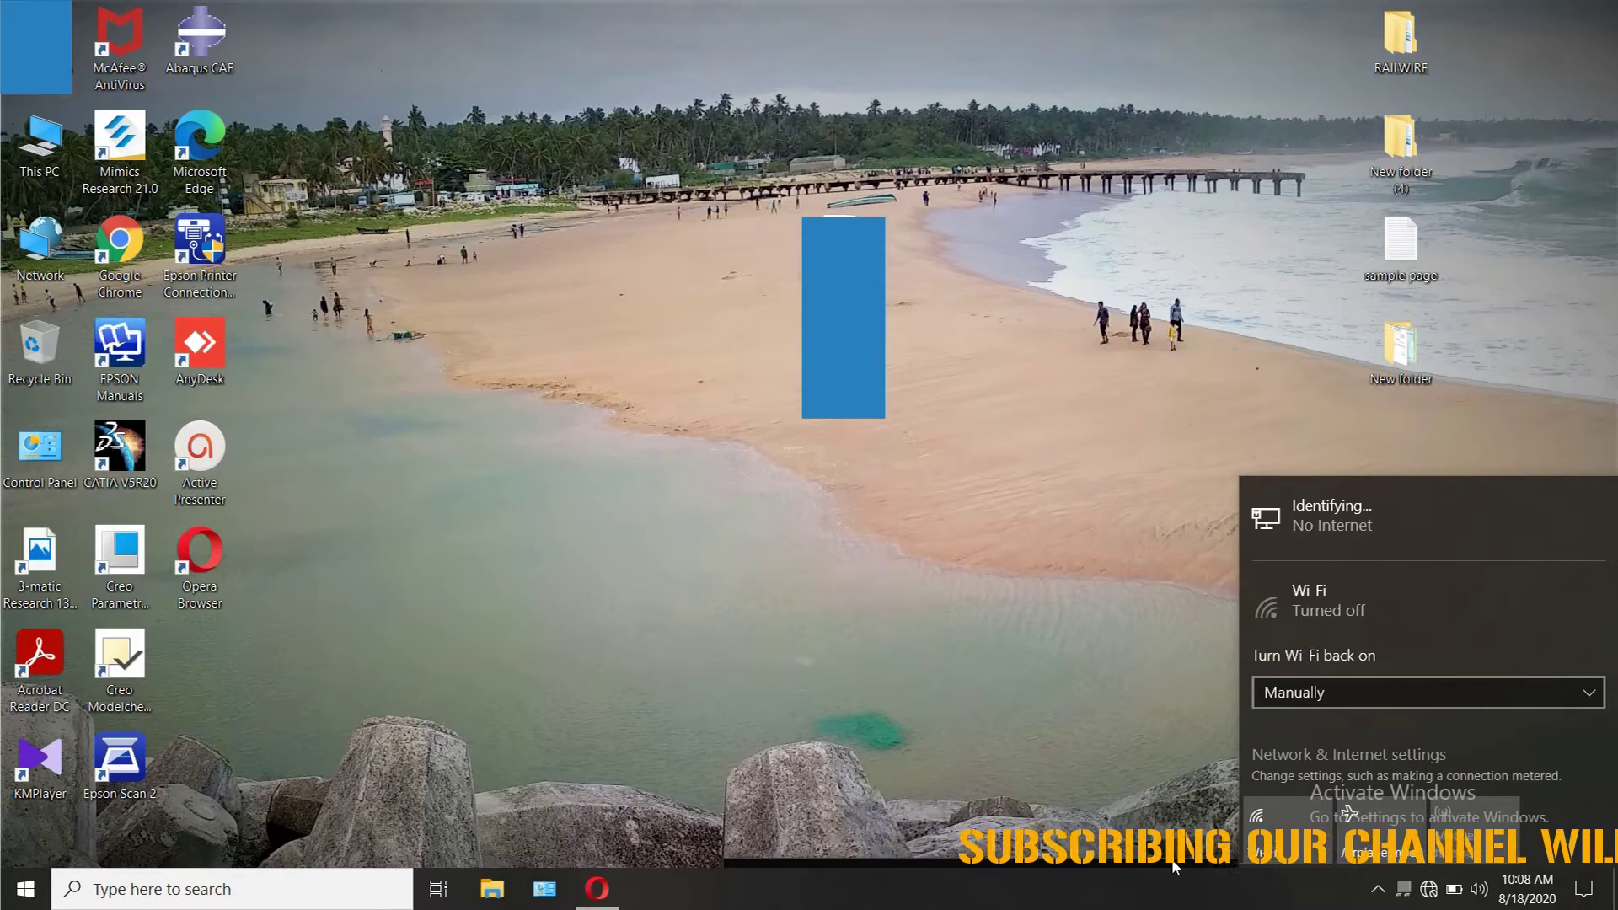
Step: Open the Ethernet adapter's Internet Protocol Version 4 properties from Network and Sharing Center's adapter list
left_click(1163, 809)
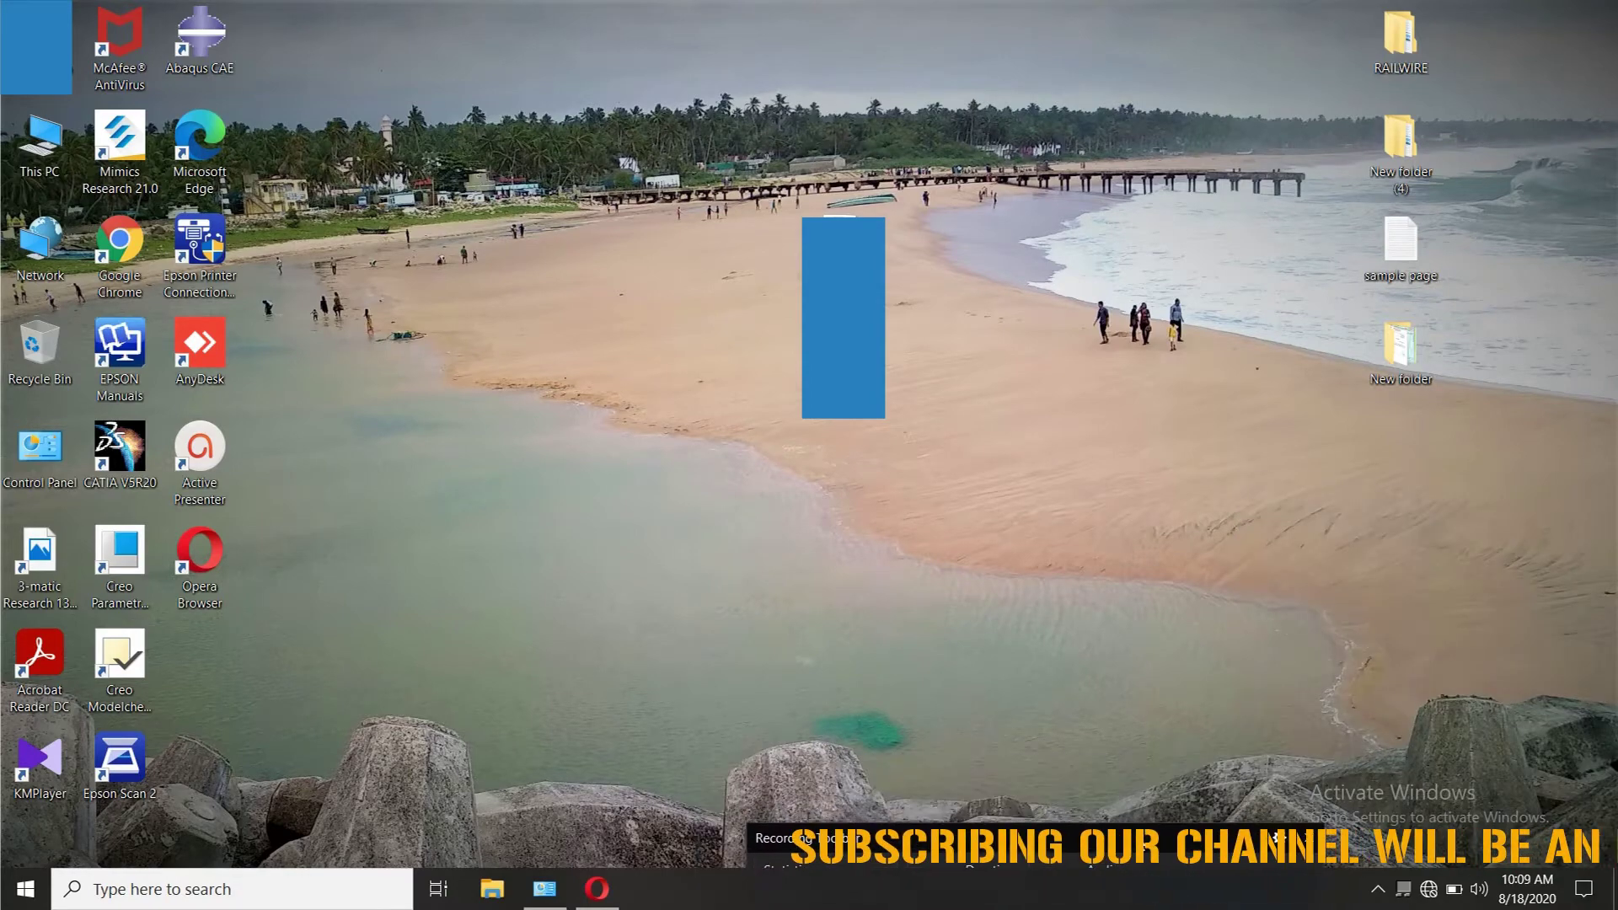
left_click(560, 900)
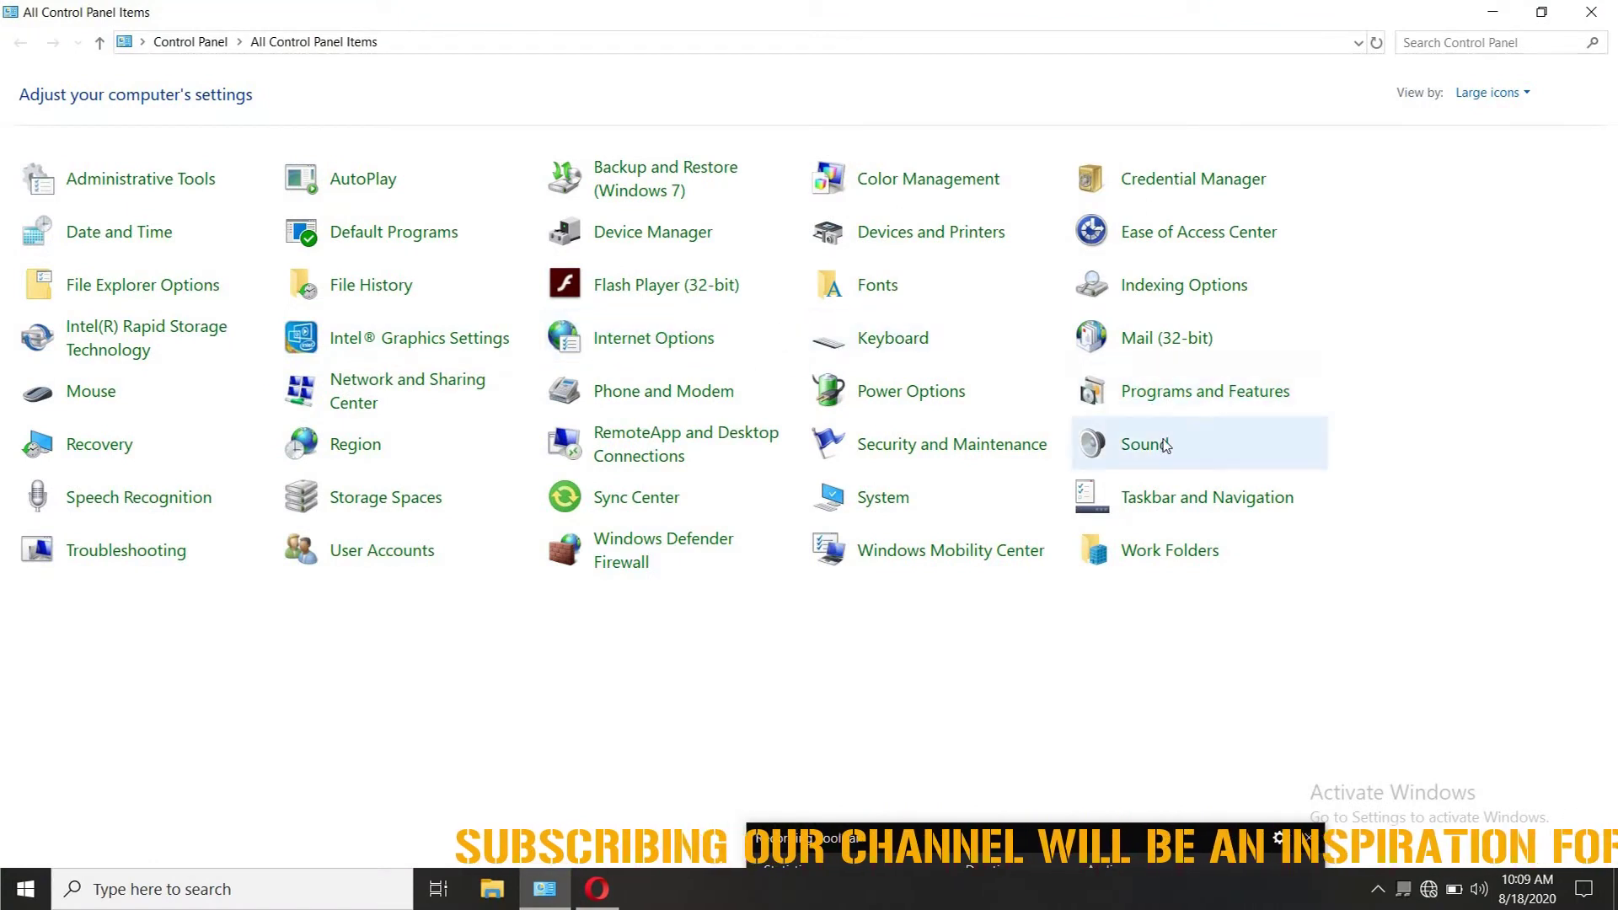
left_click(453, 397)
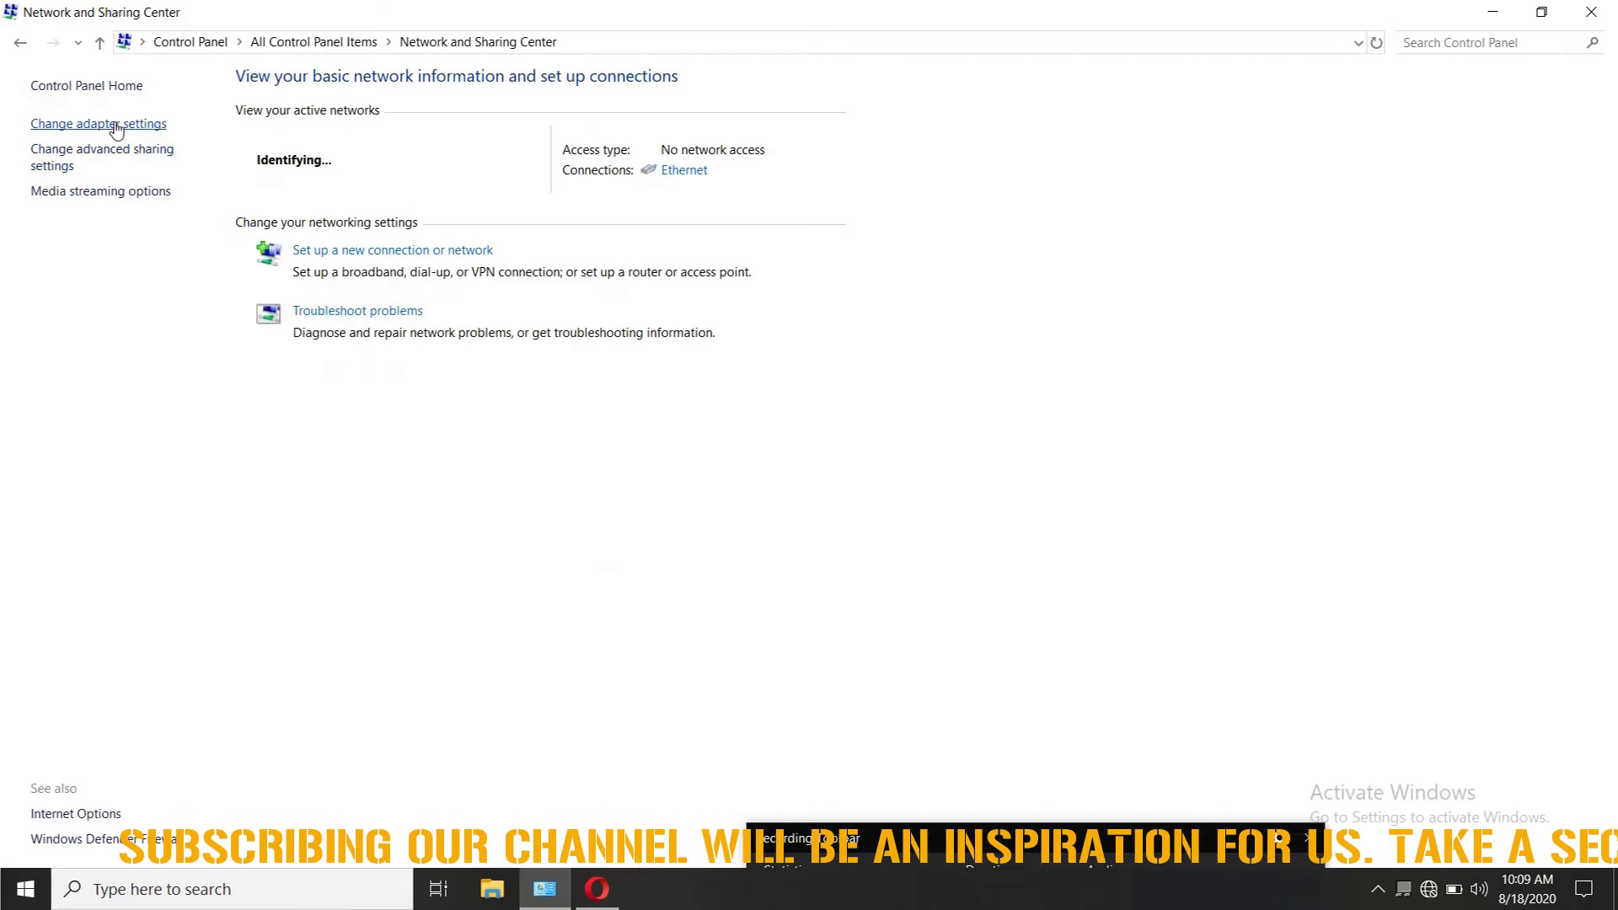
left_click(108, 123)
double_click(116, 128)
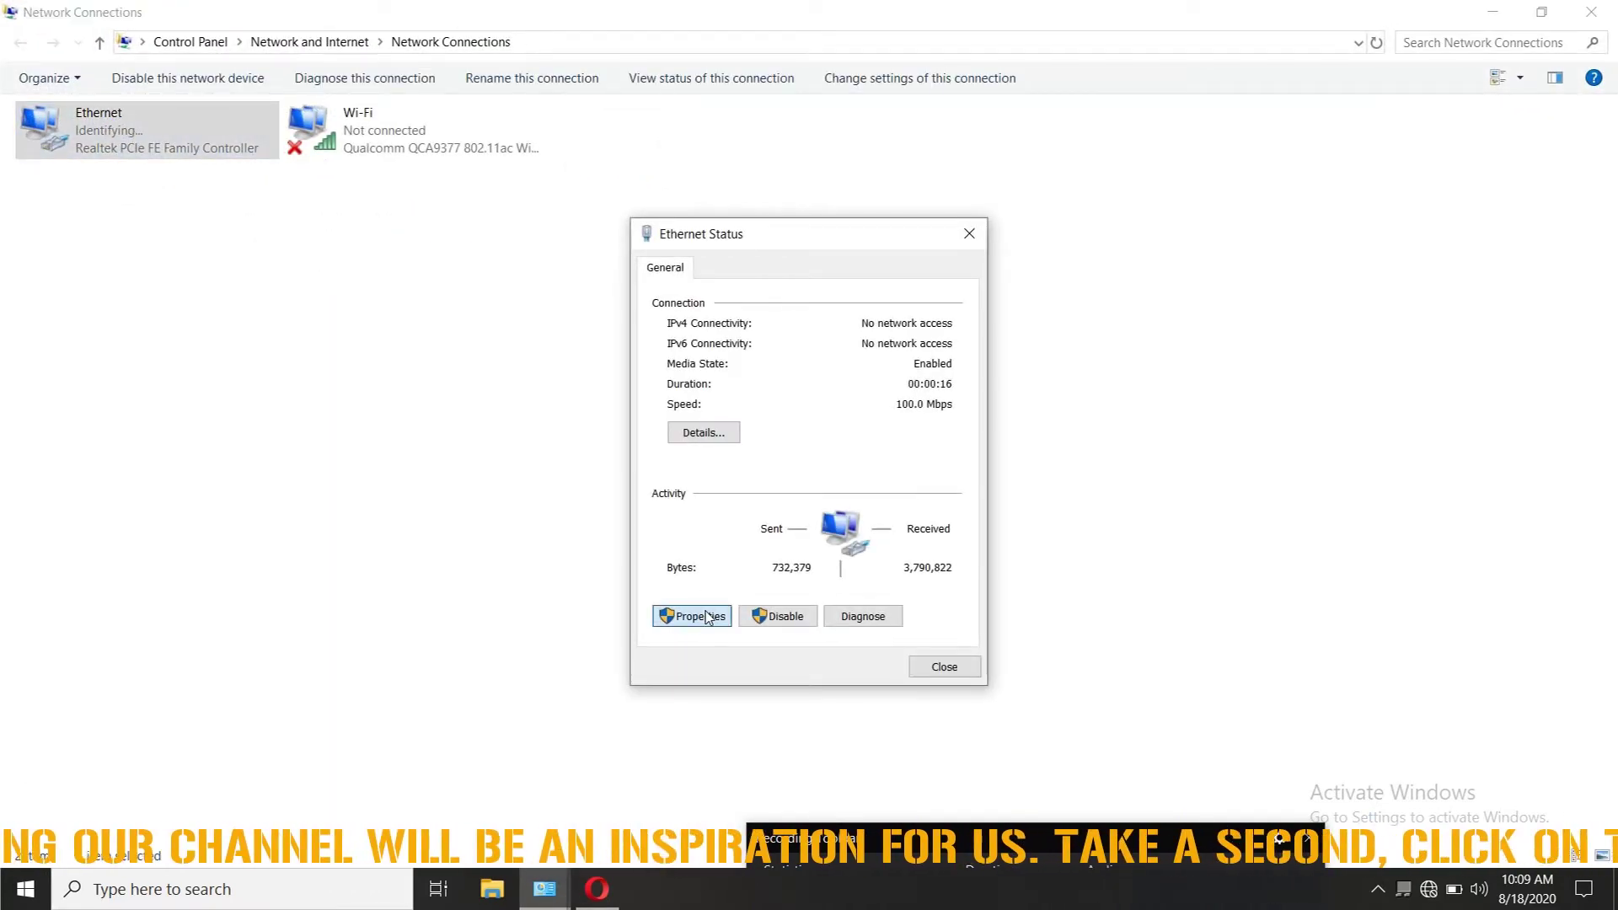
left_click(692, 616)
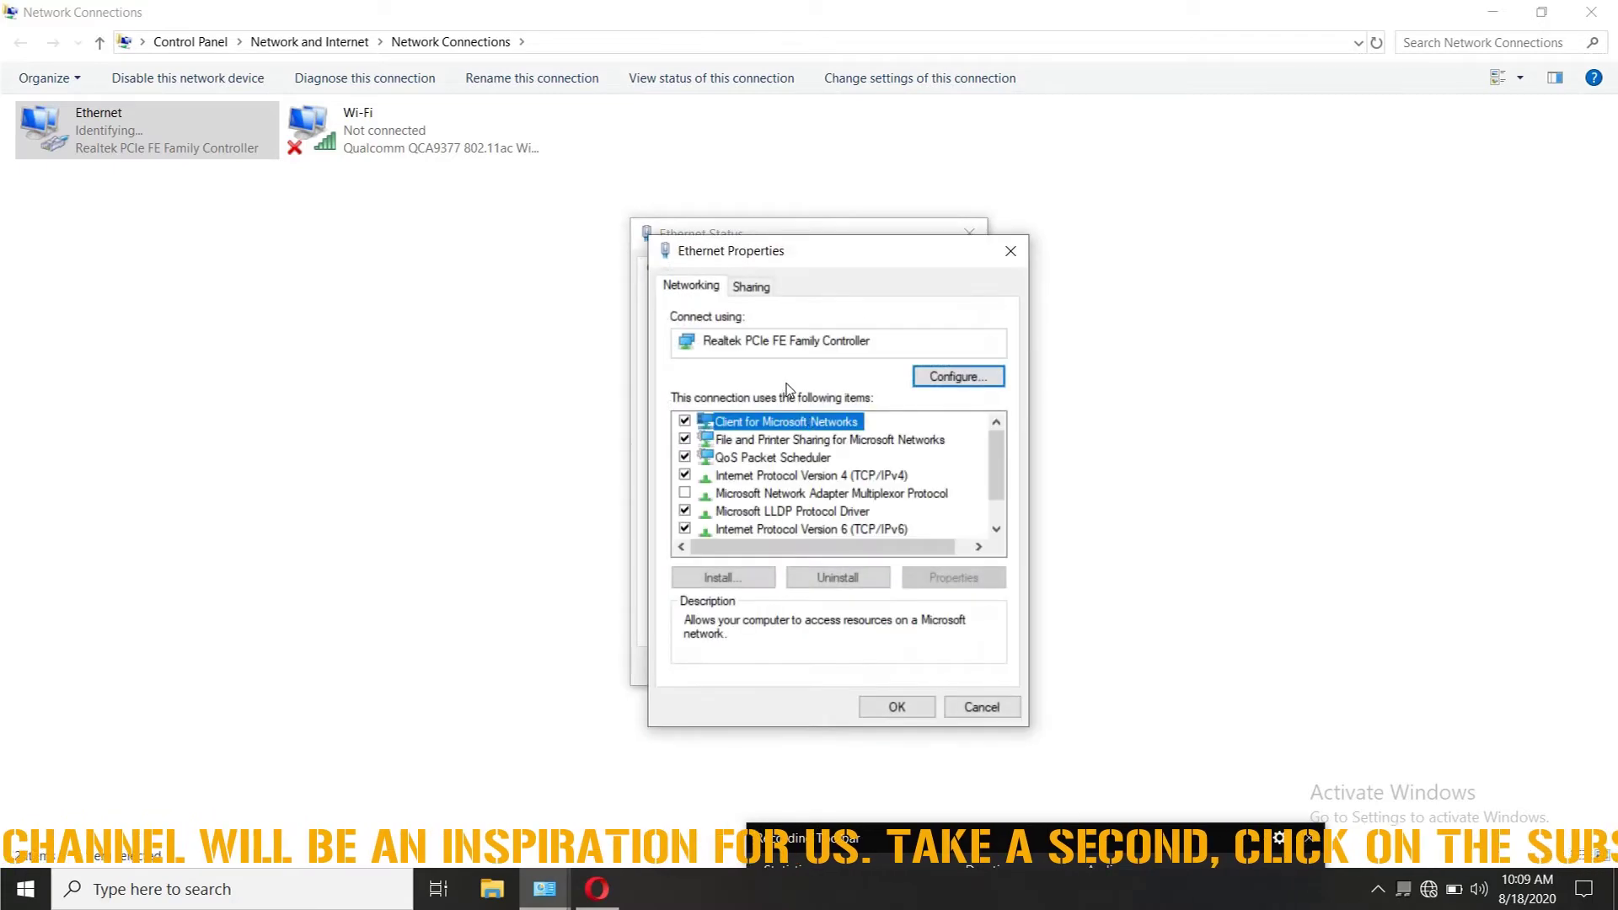
double_click(801, 477)
Step: Set Ethernet IPv4 manually to 192.168.1.6, mask 255.255.255.0, gateway 192.168.1.1
left_click(853, 487)
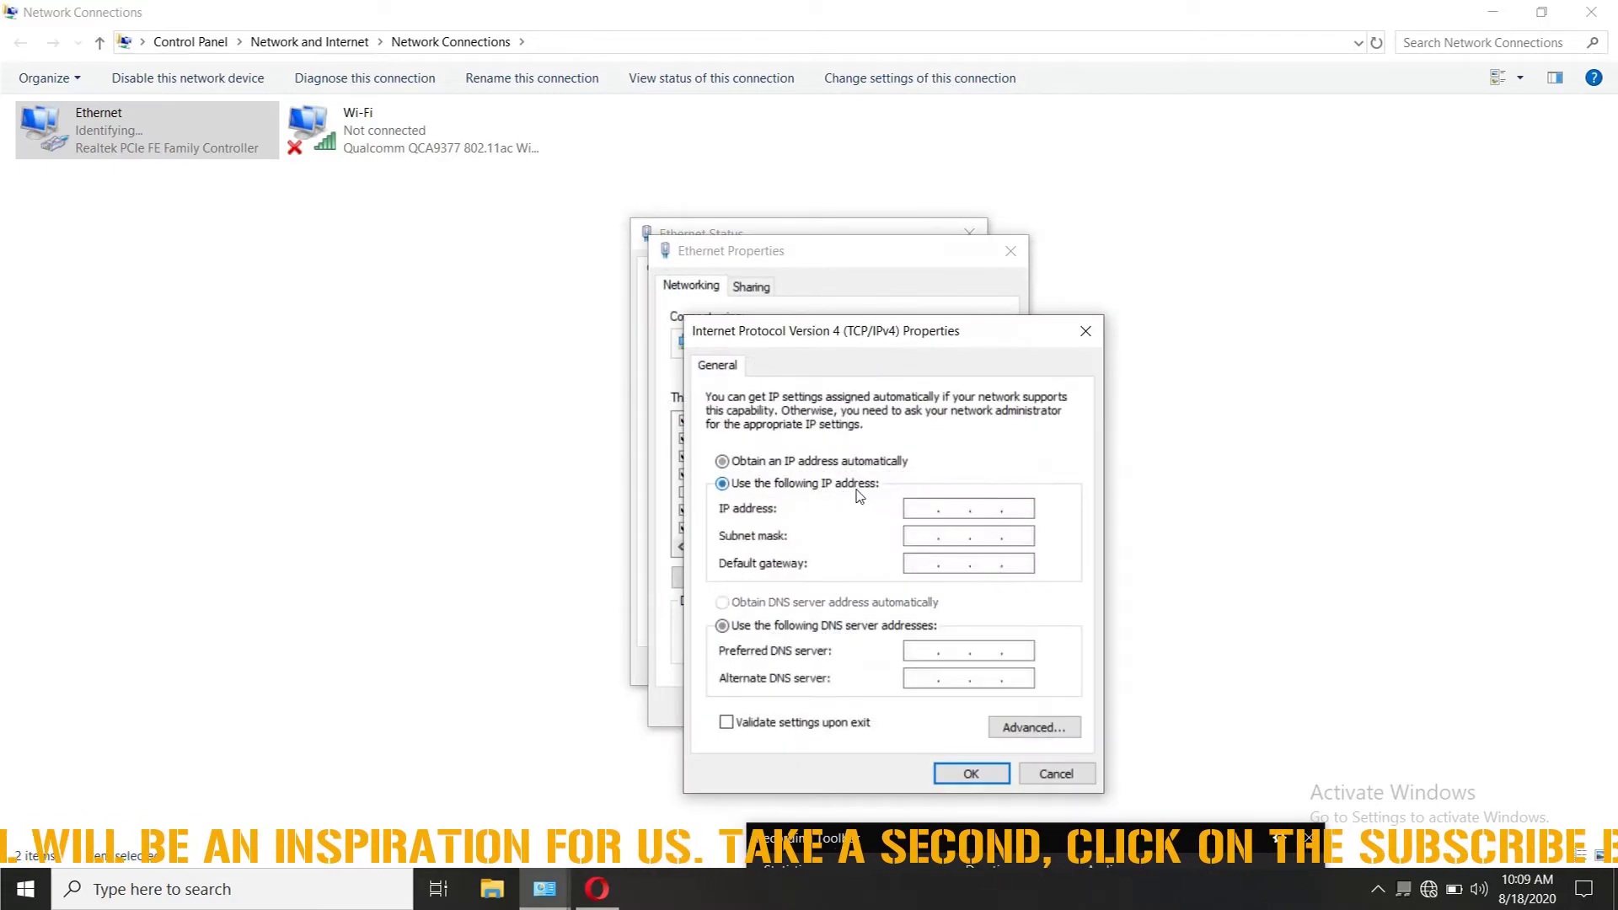
left_click(932, 515)
type("192 . 168 . 1 . 6")
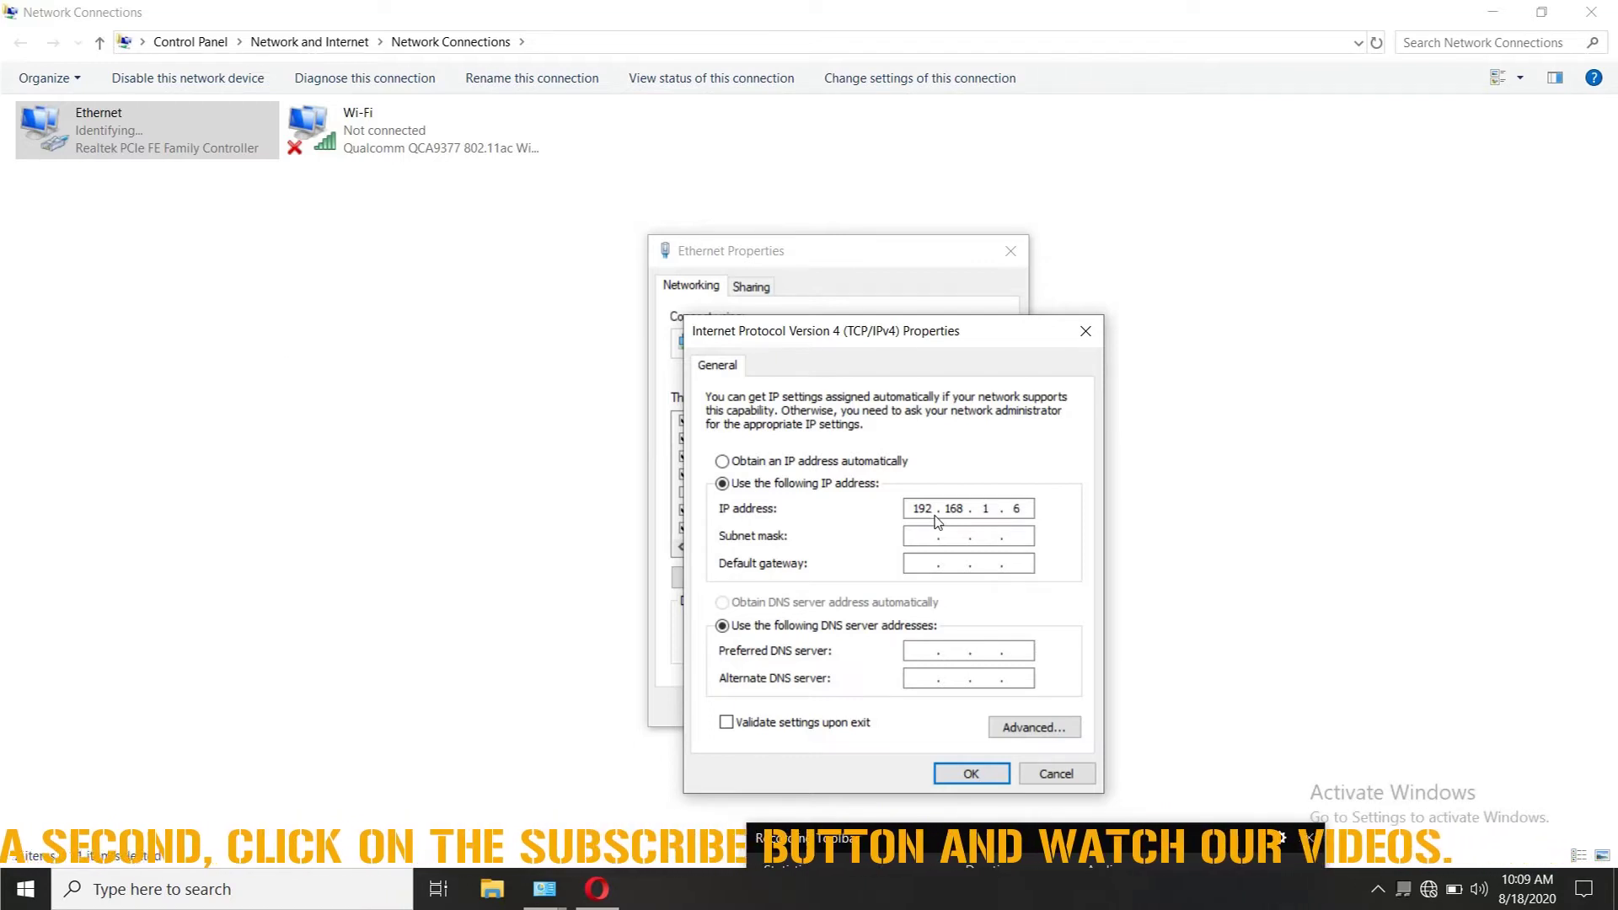
left_click(933, 532)
left_click(924, 563)
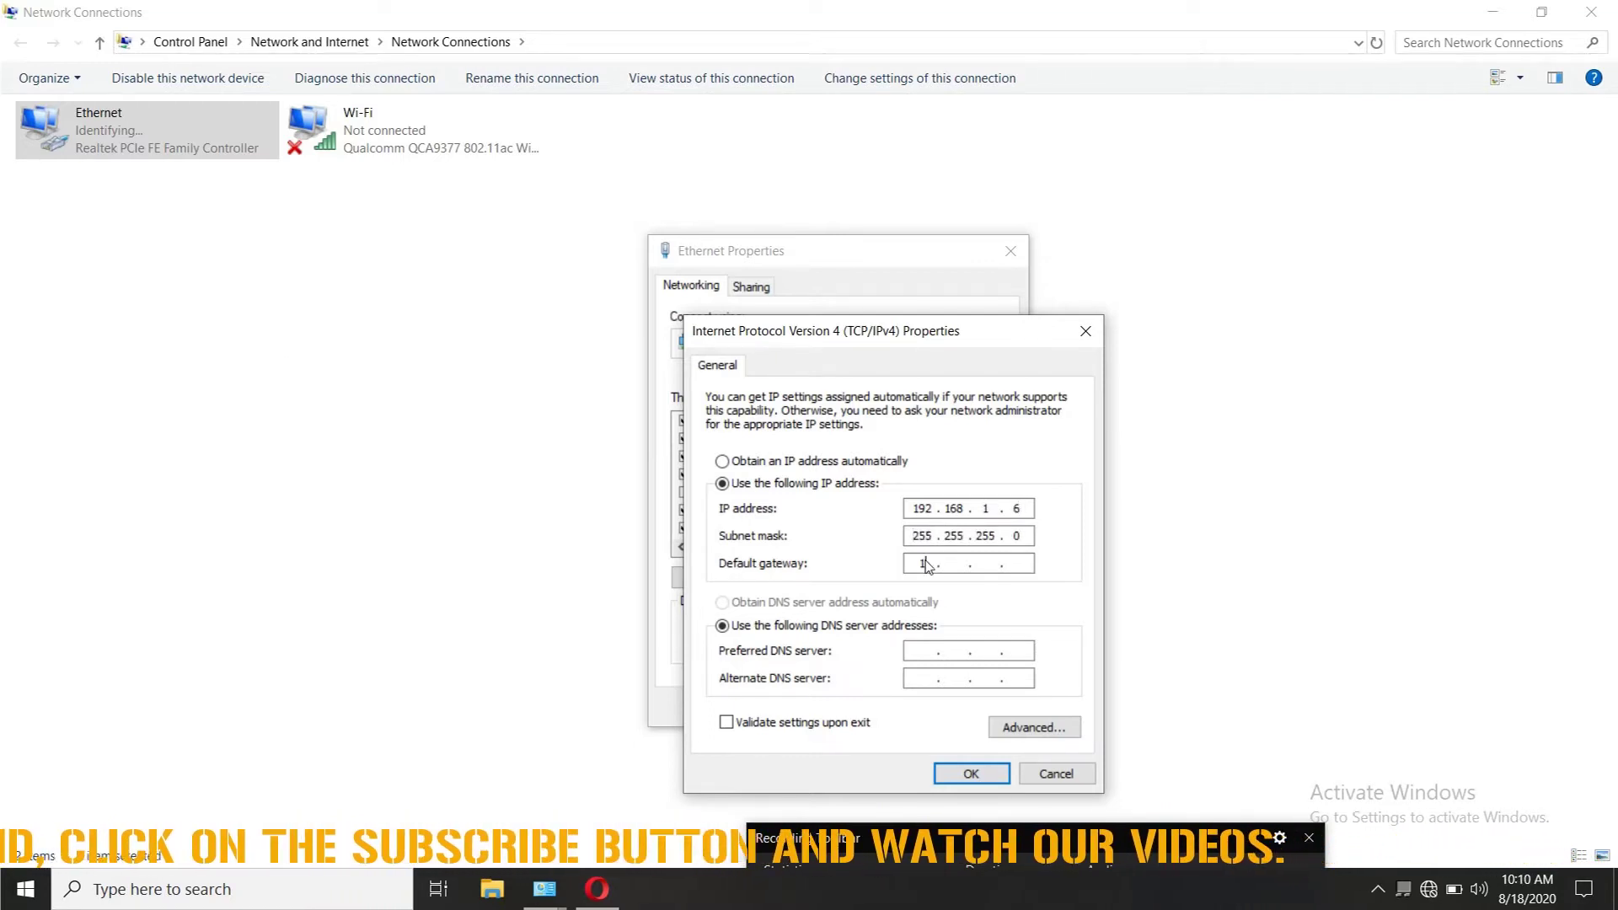
type("192 . 168 . ")
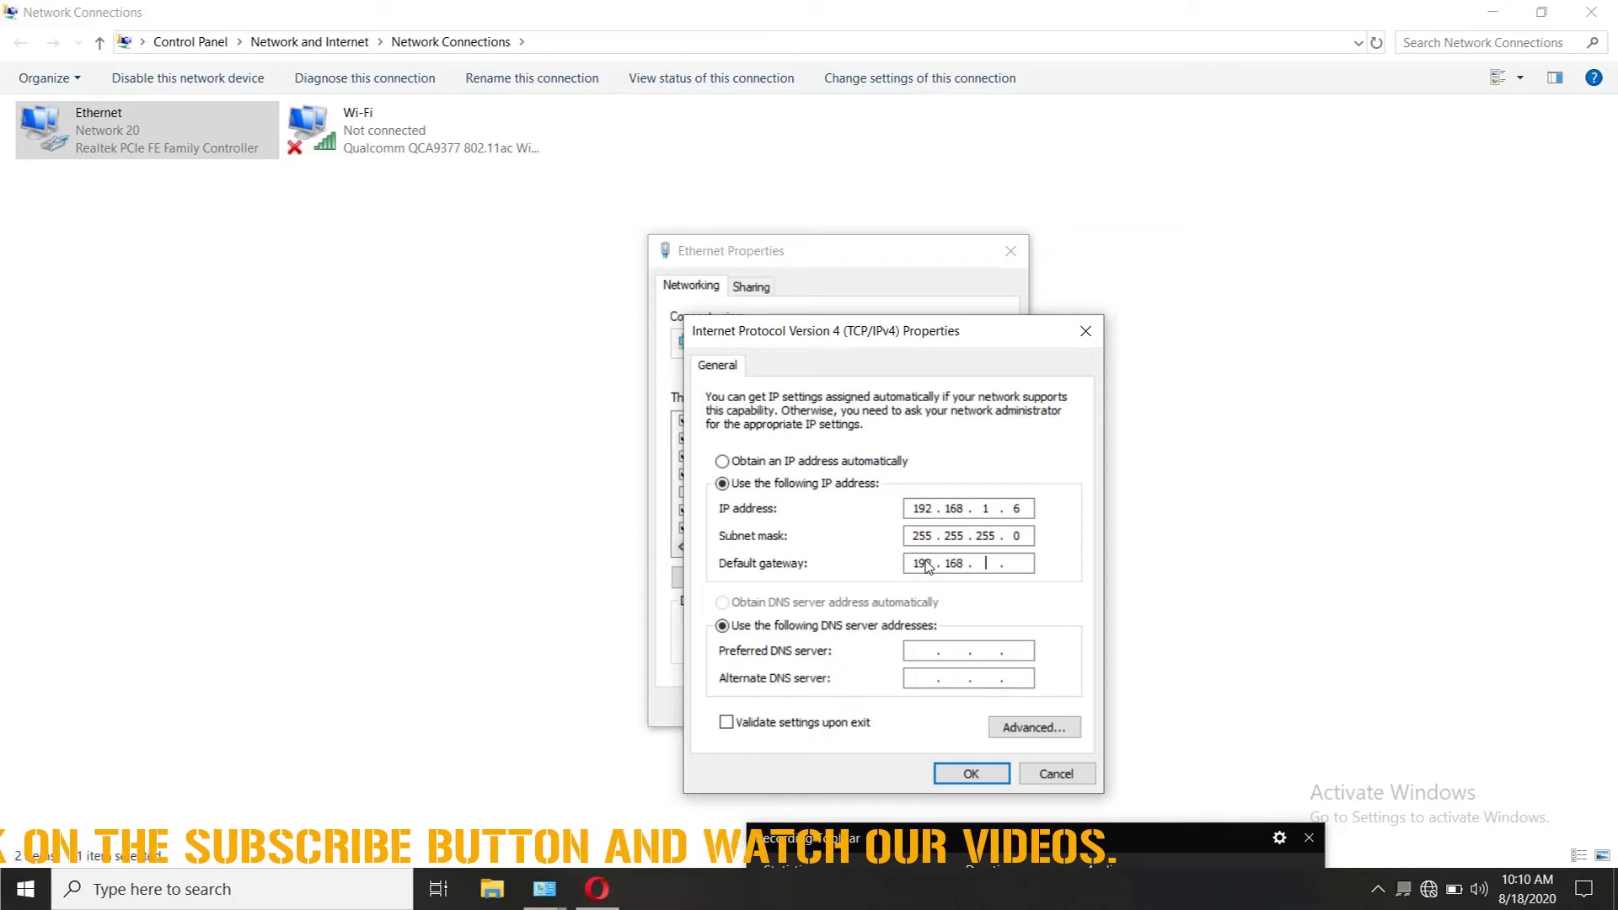
type("1 . ")
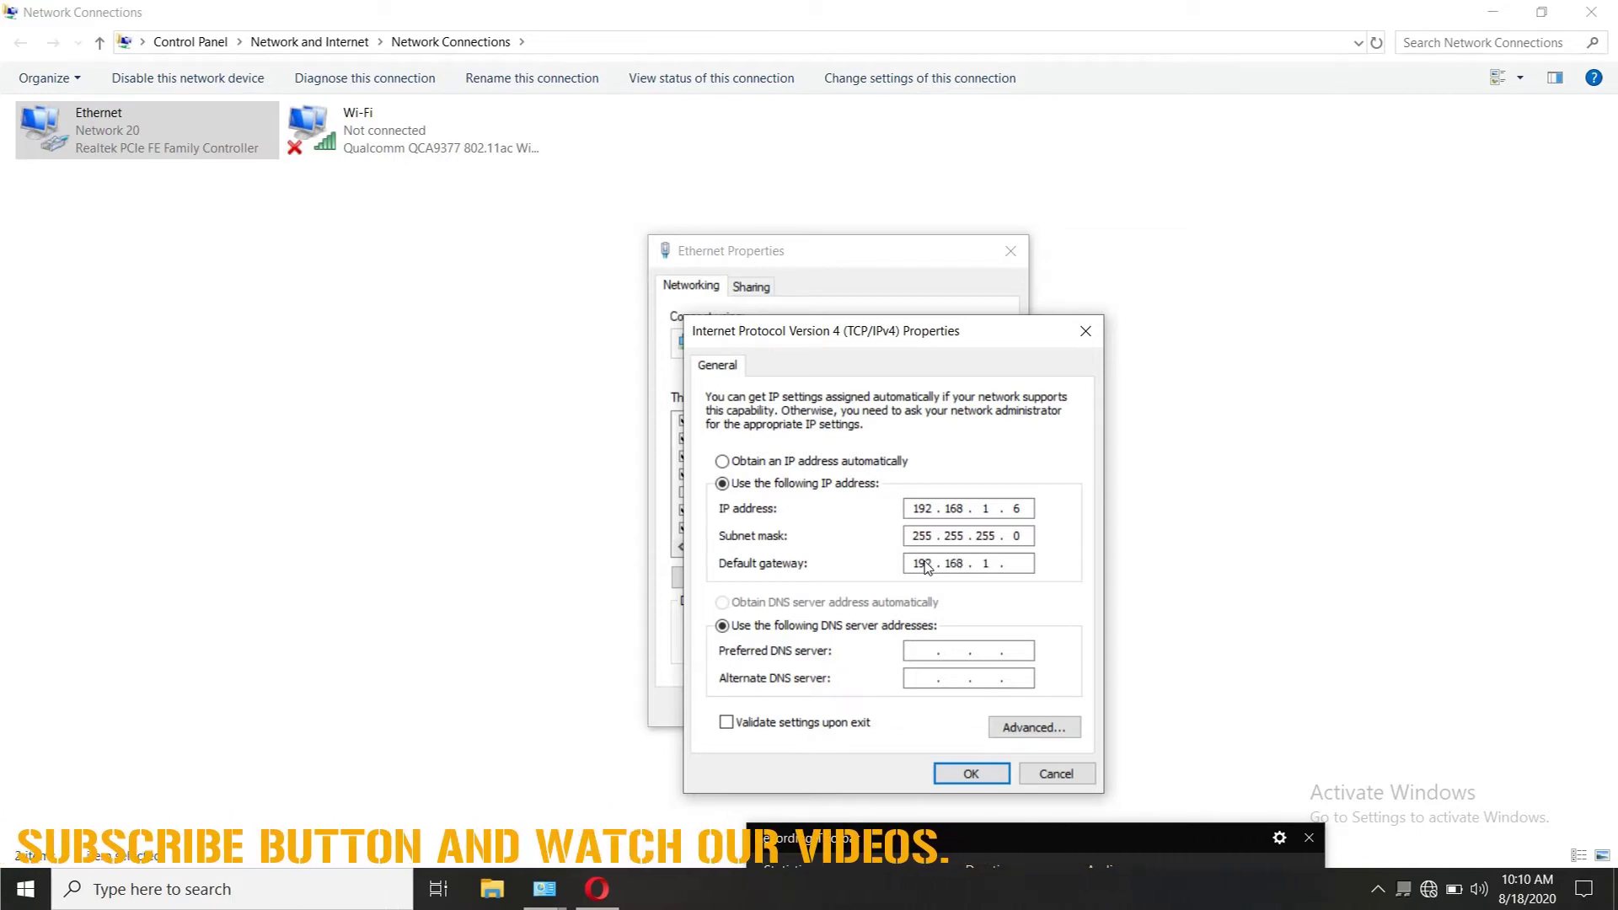
type("1")
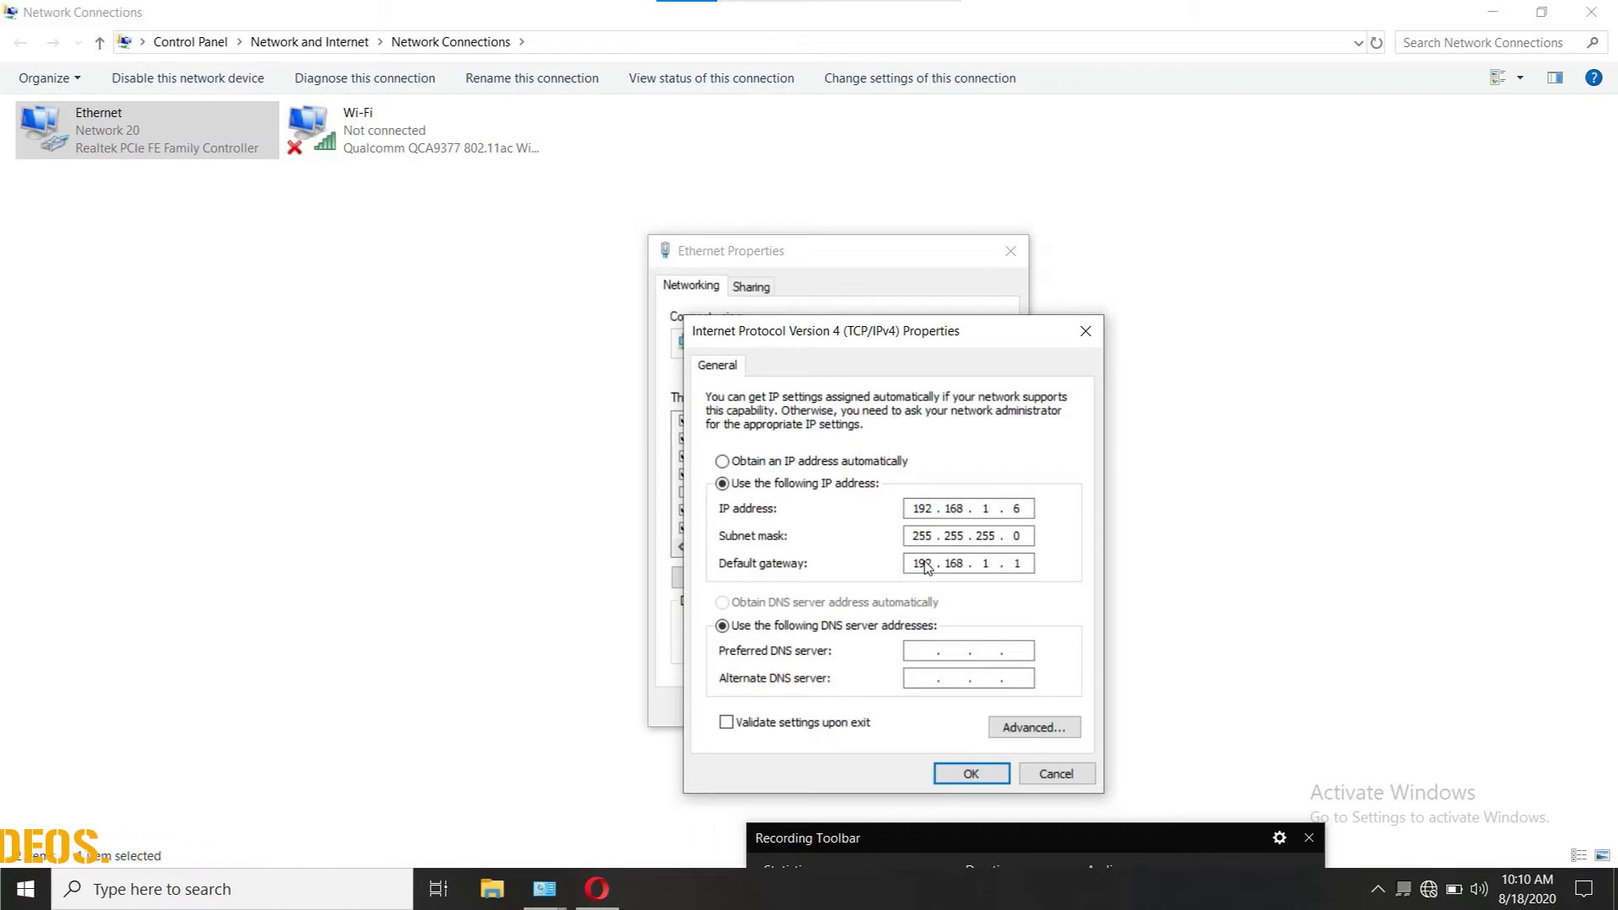
Step: Save the static IPv4 settings, refresh Network Connections, and close the network windows
left_click(971, 774)
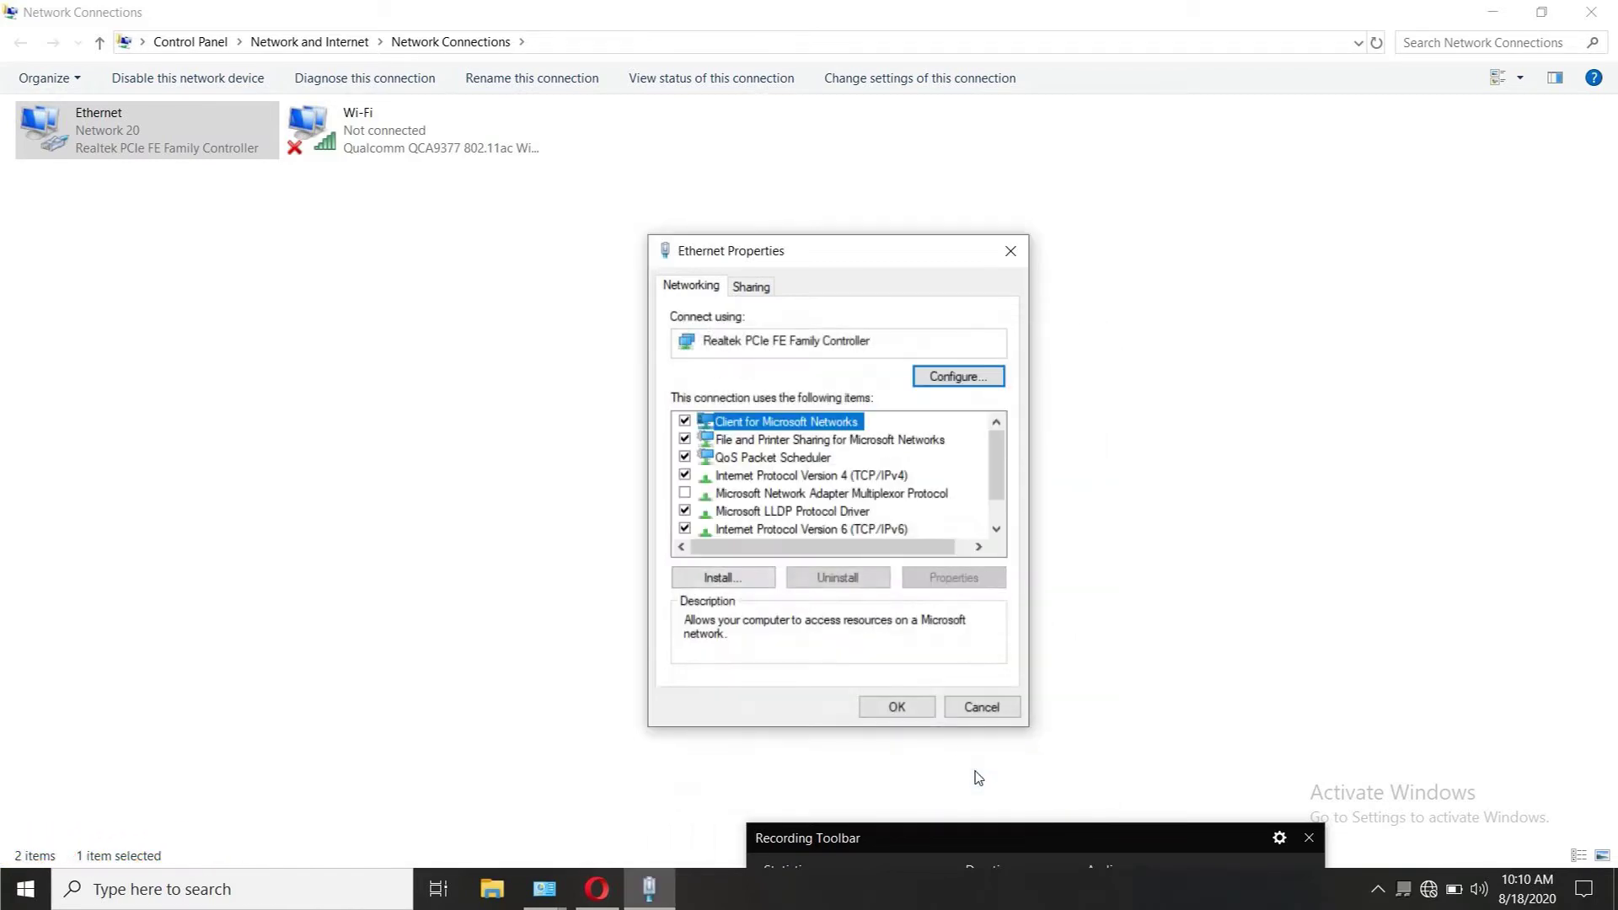
left_click(897, 708)
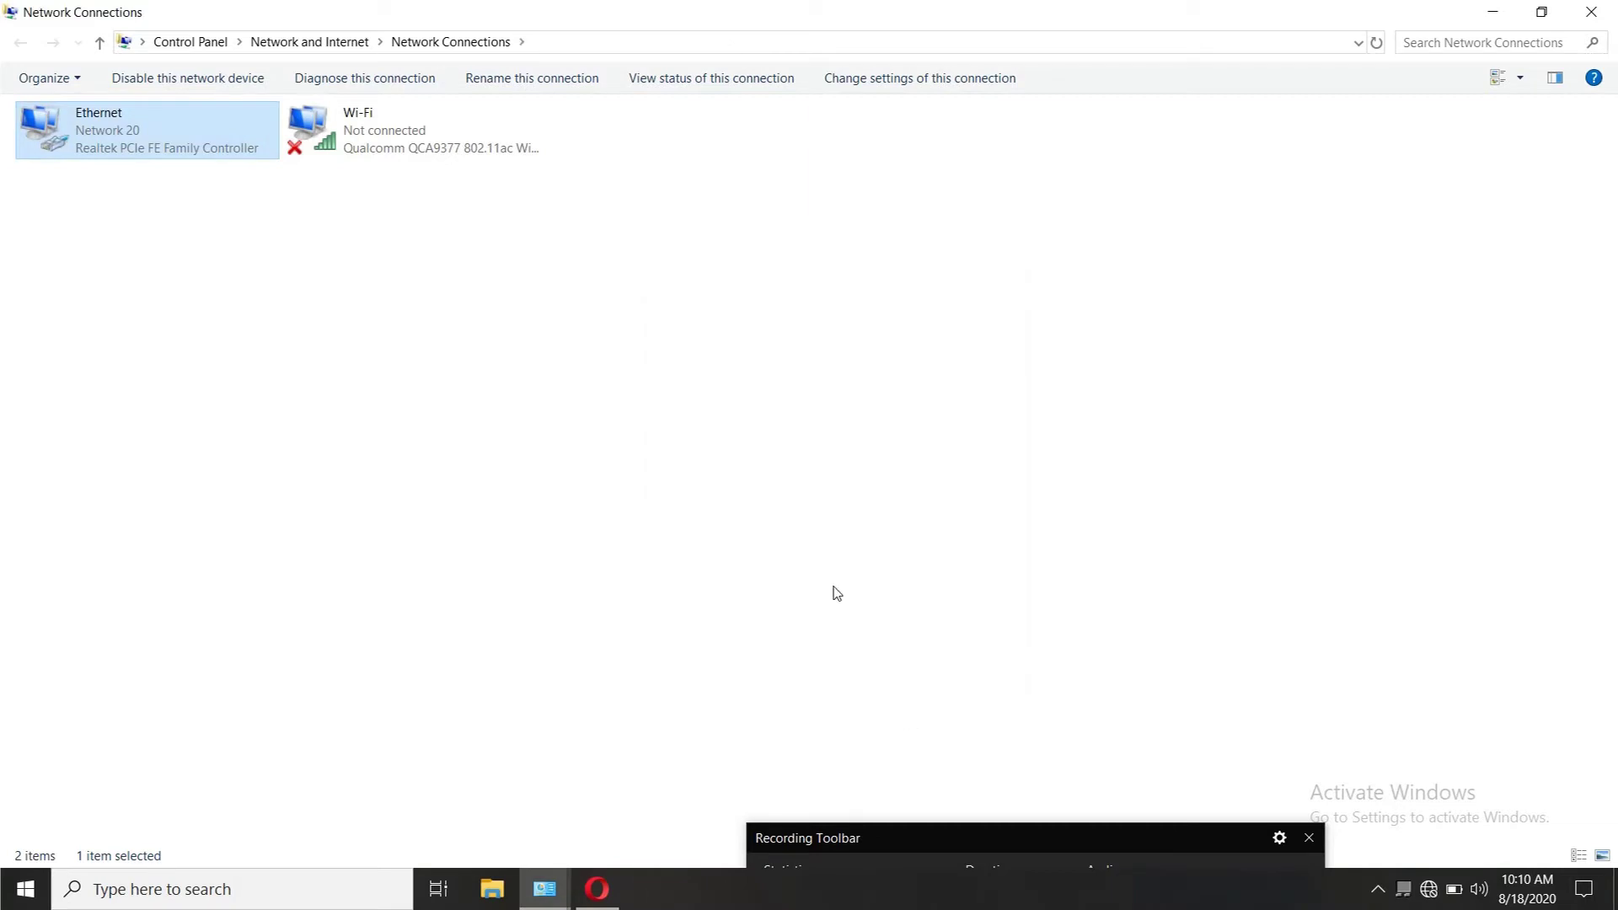
right_click(371, 282)
left_click(452, 376)
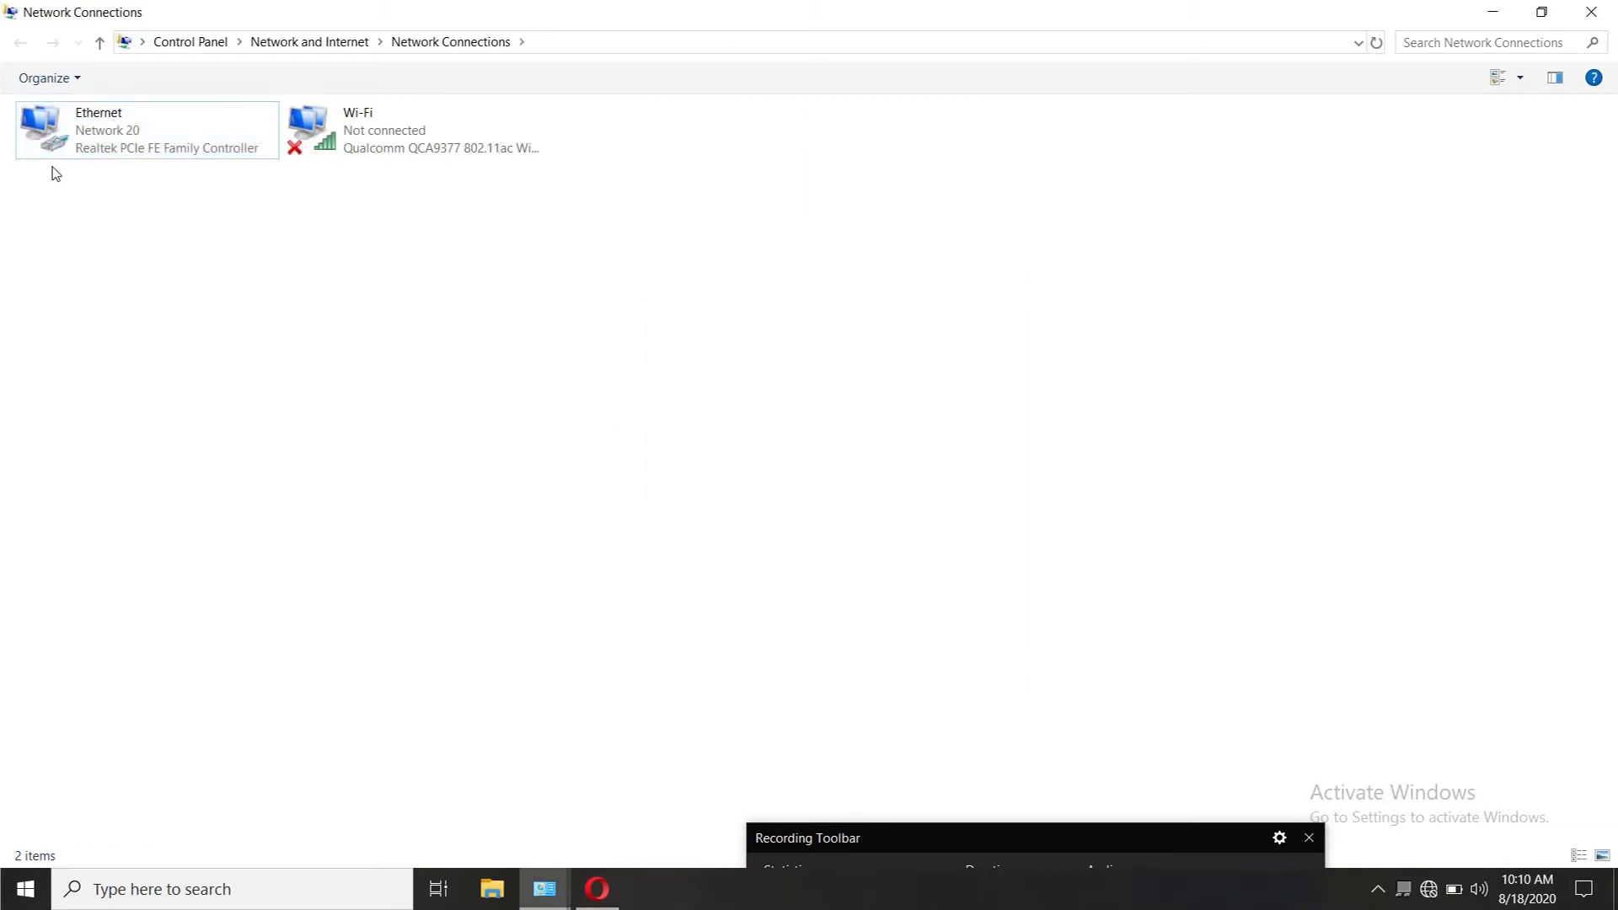
left_click(1591, 12)
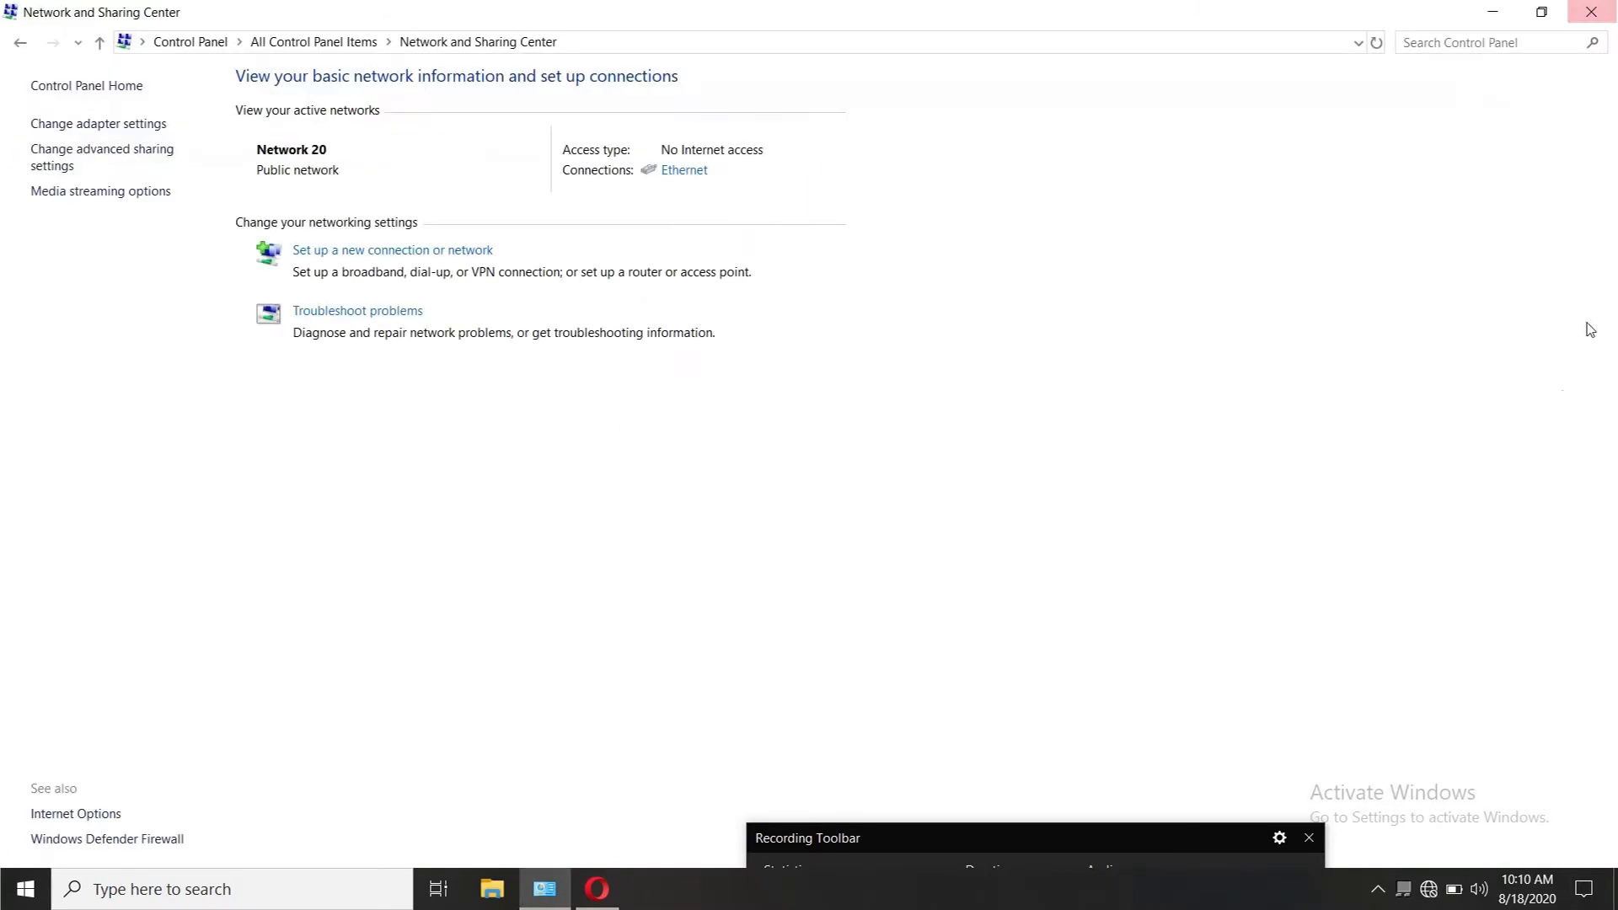
left_click(1591, 12)
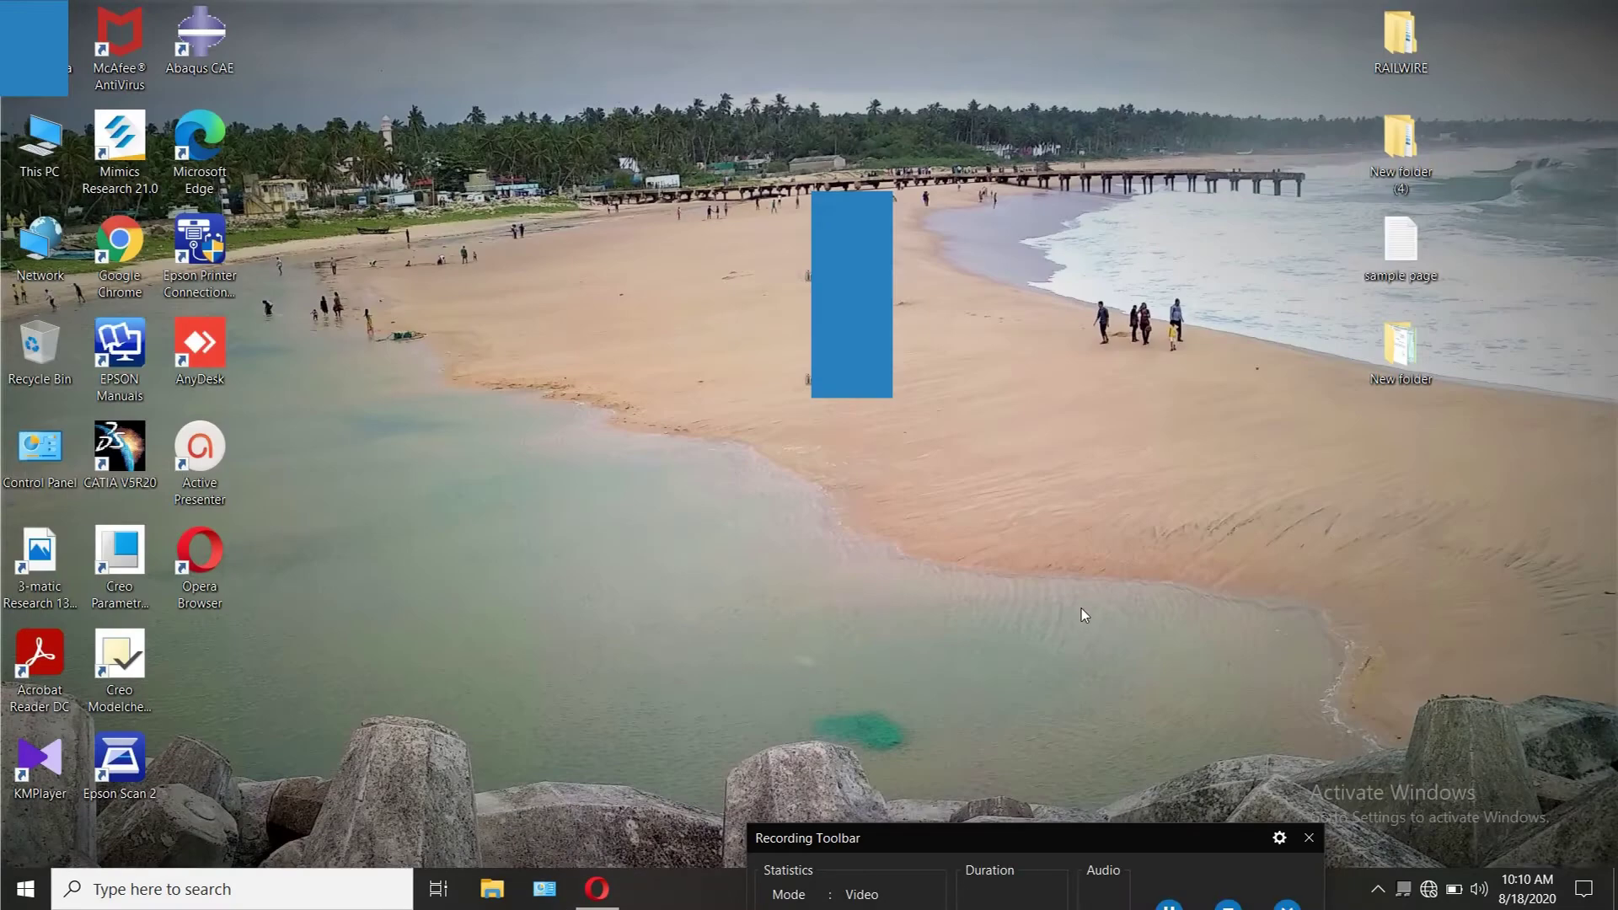
Step: Refresh the desktop, confirm the wired network is recognised, and bring up Opera's Speed Dial
right_click(1081, 609)
left_click(1156, 421)
left_click(1428, 889)
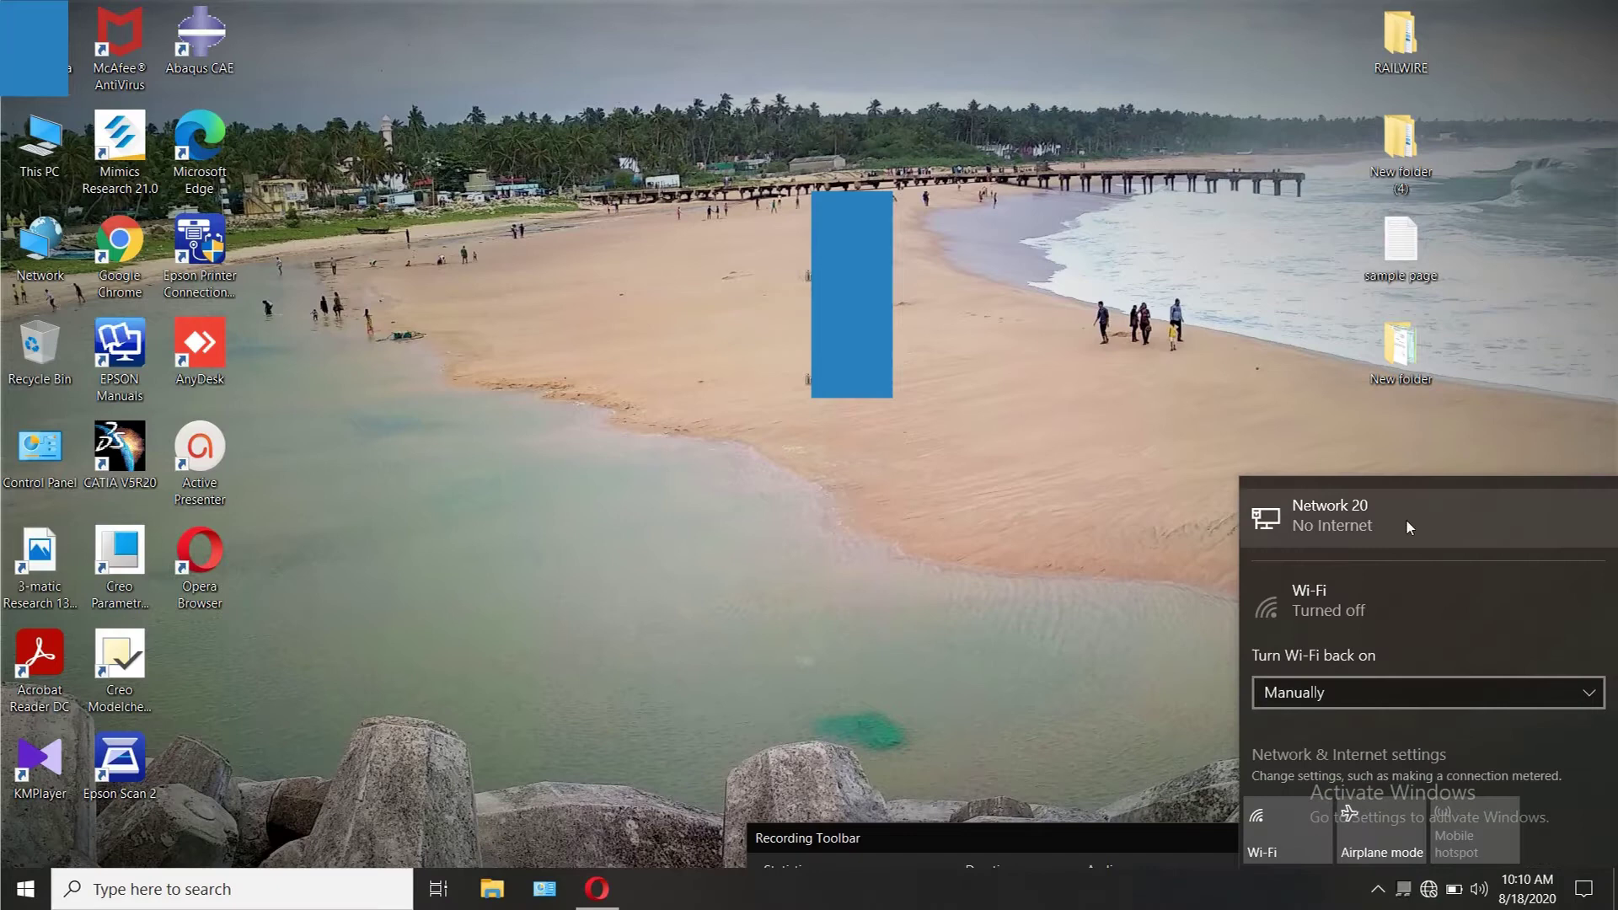
left_click(598, 885)
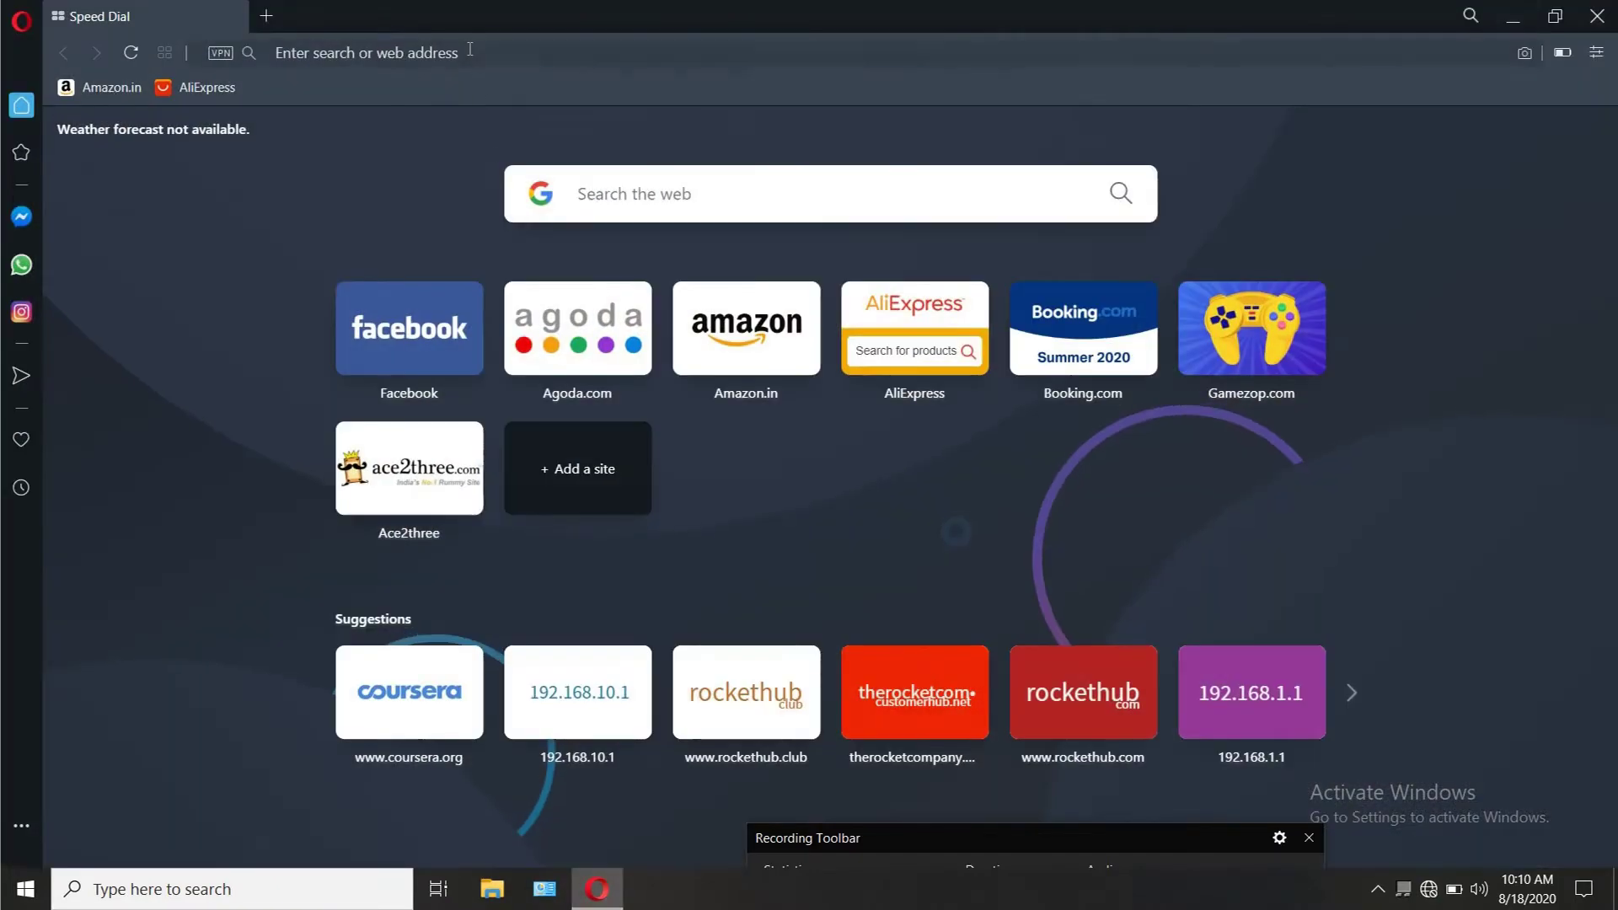
Step: Load 192.168.1.1 in Opera and log in to the D401 admin with the router credentials
left_click(469, 51)
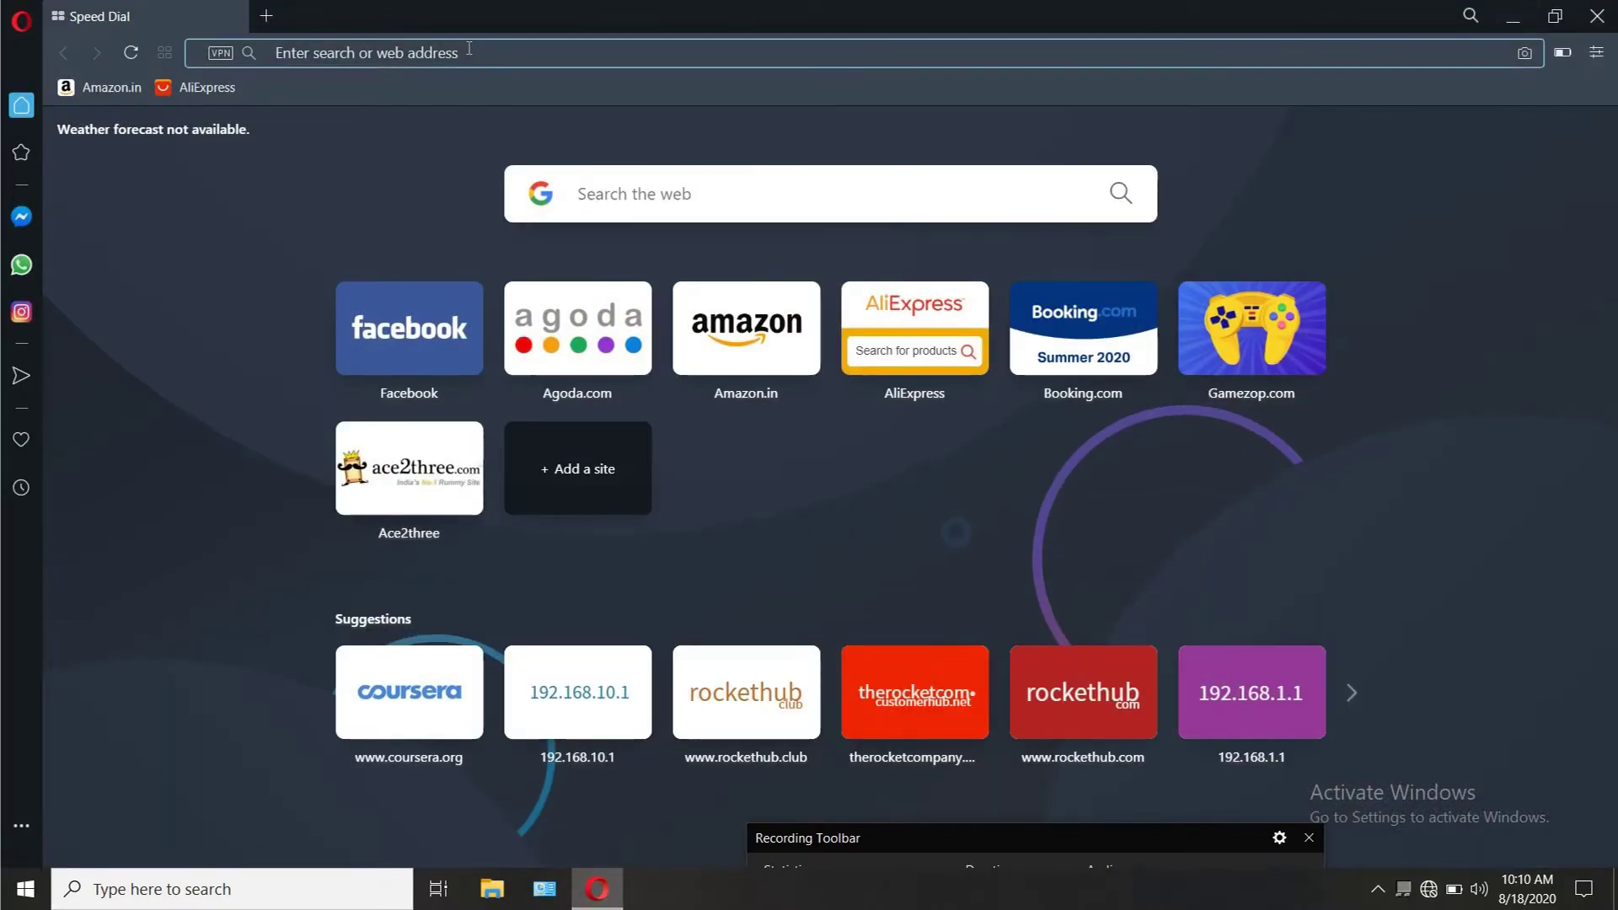
type("192.168.1.1")
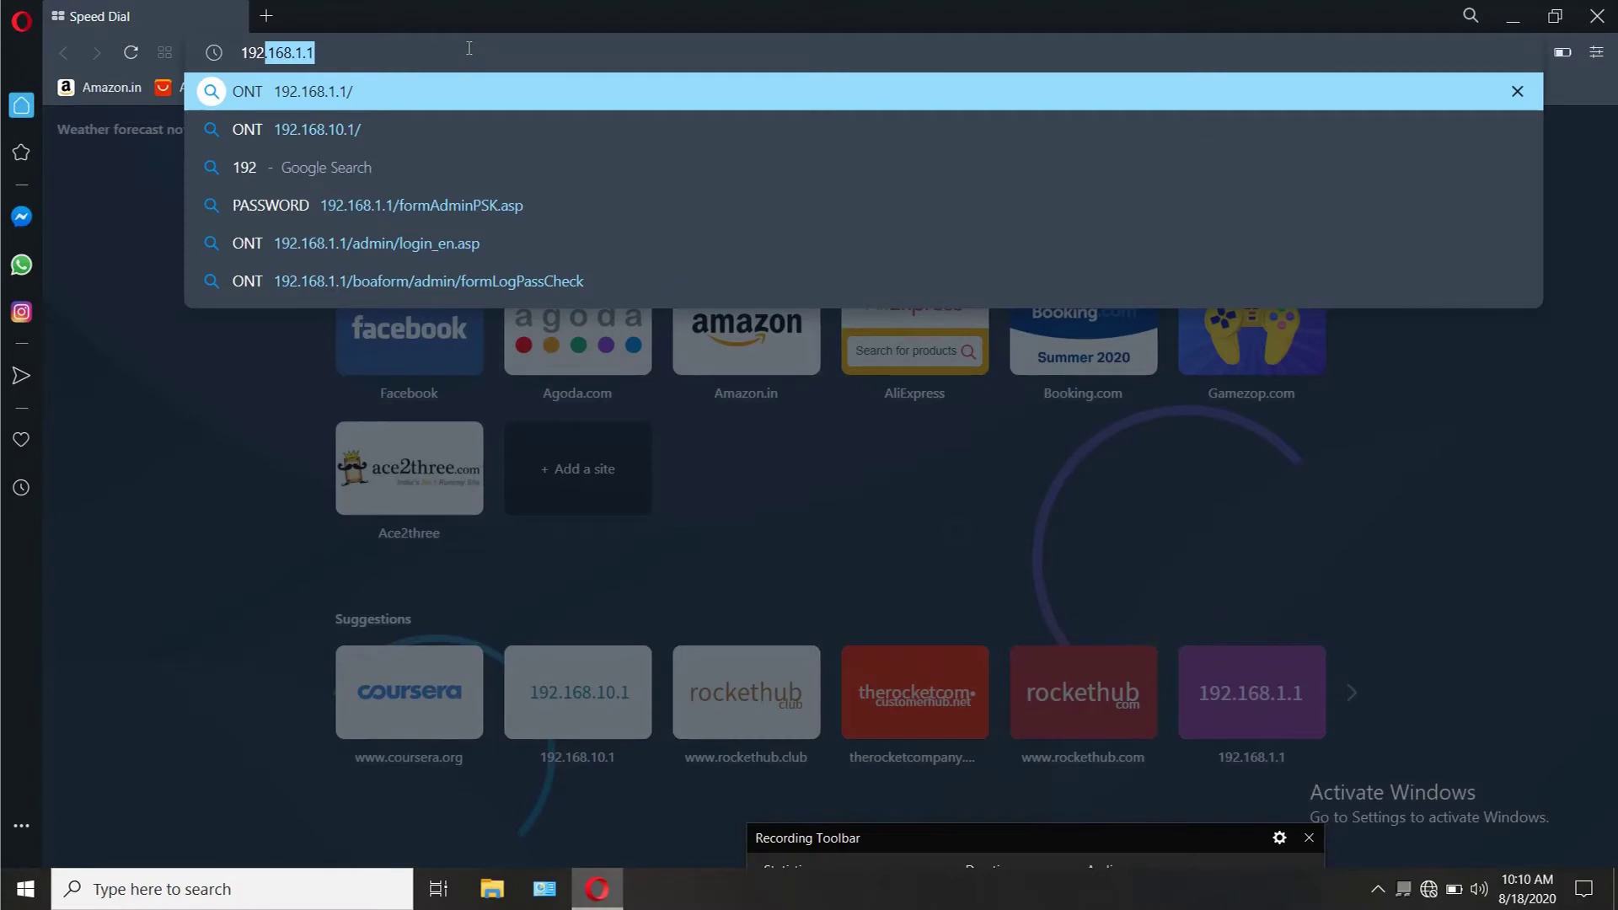
key("Return")
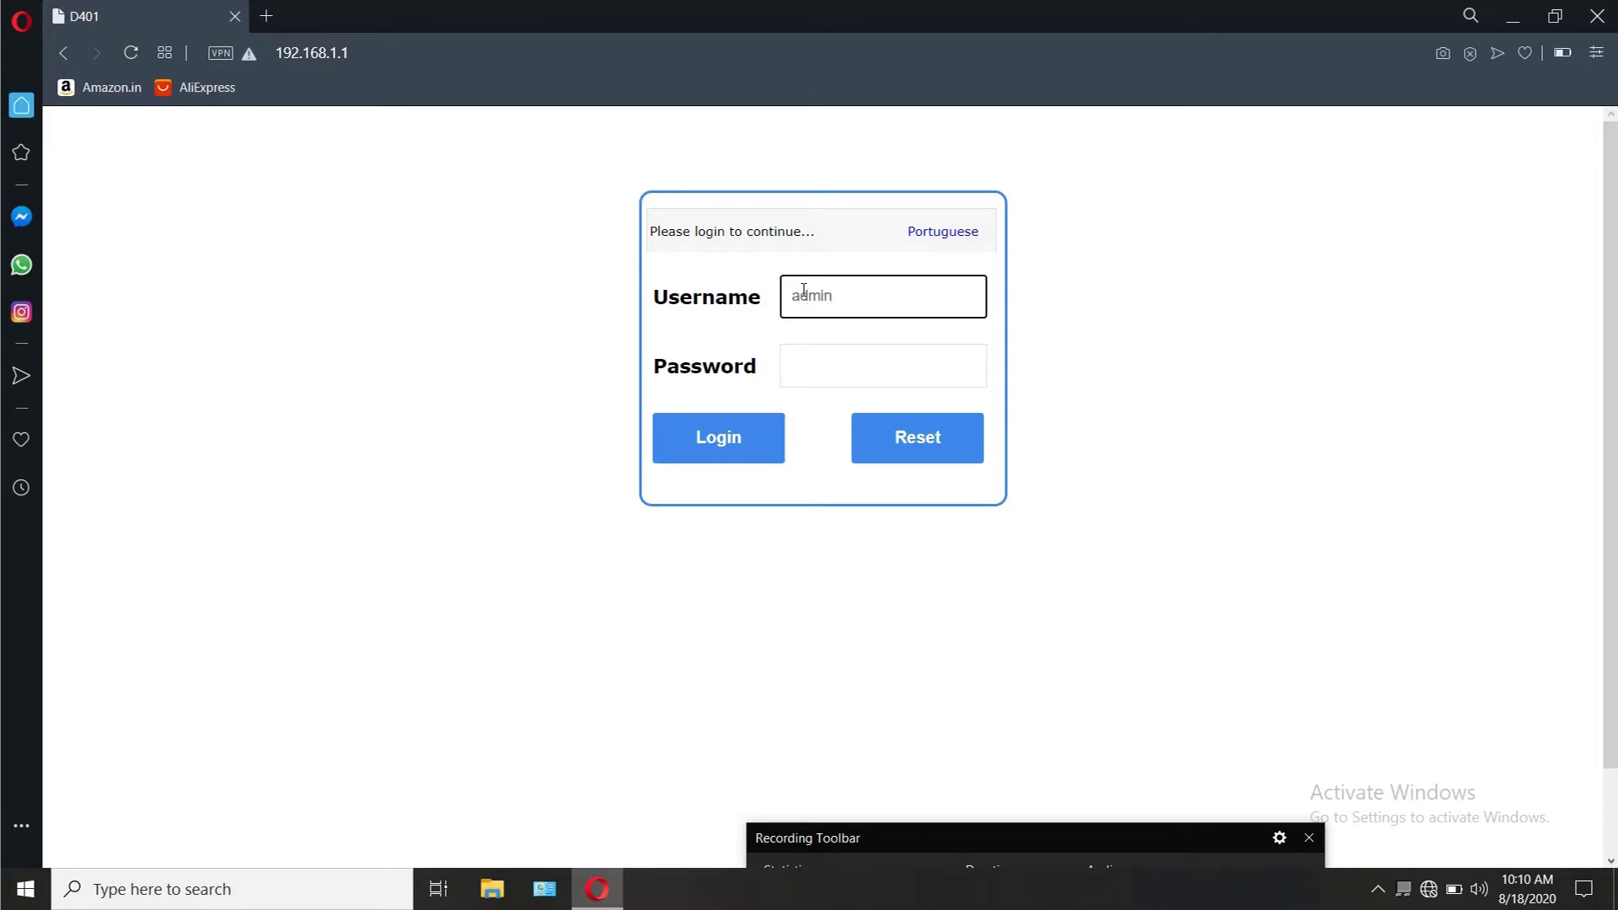
left_click(830, 365)
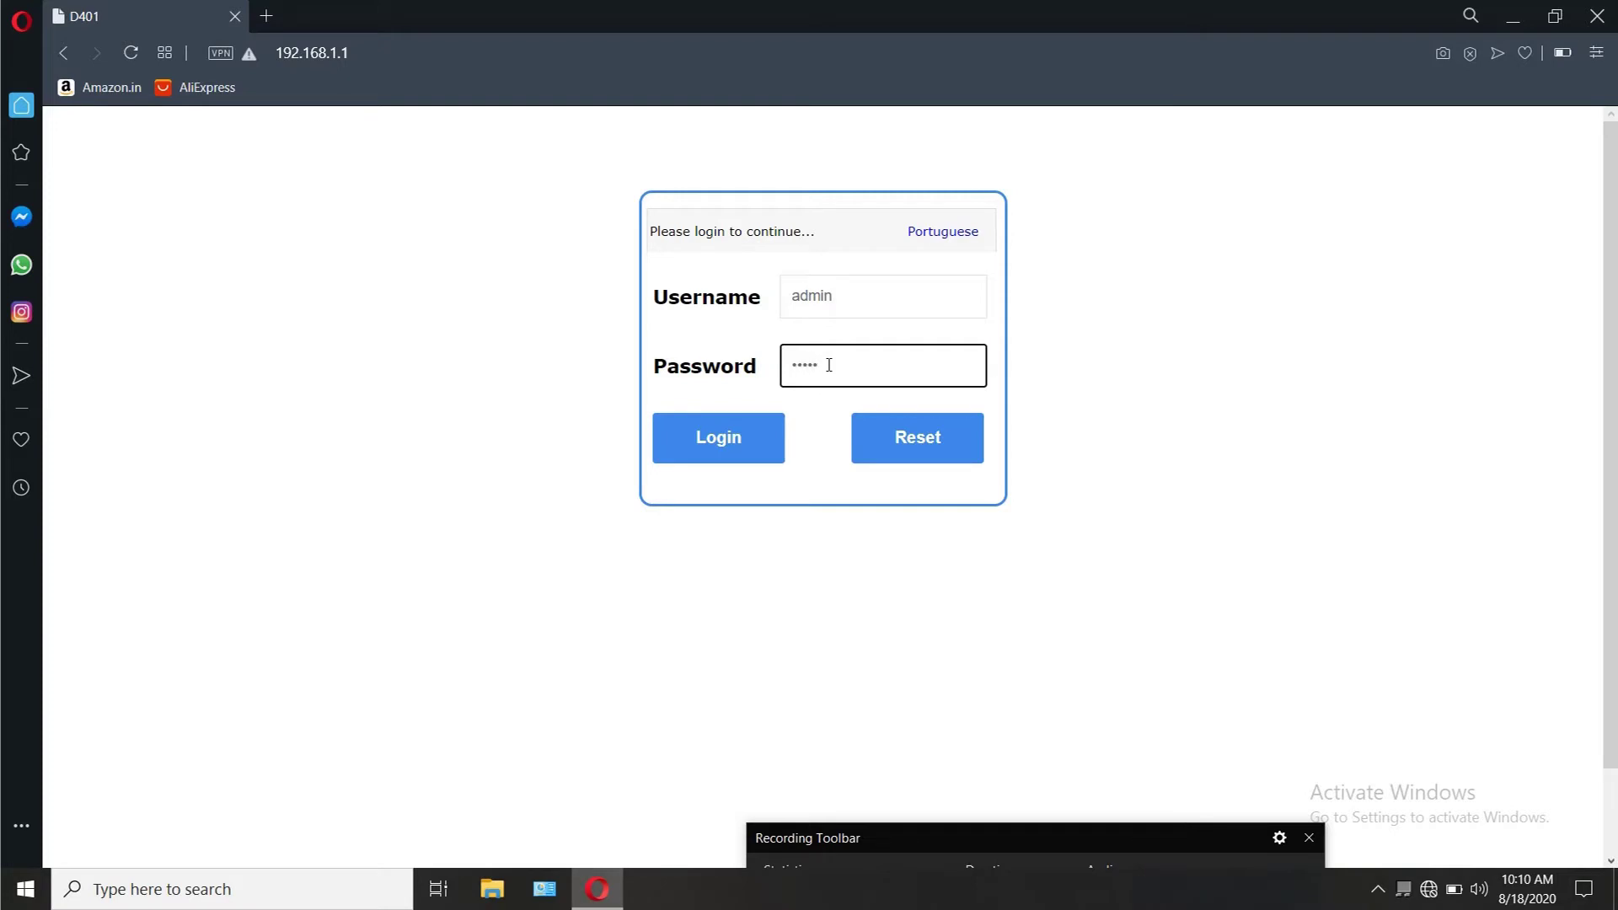
left_click(741, 436)
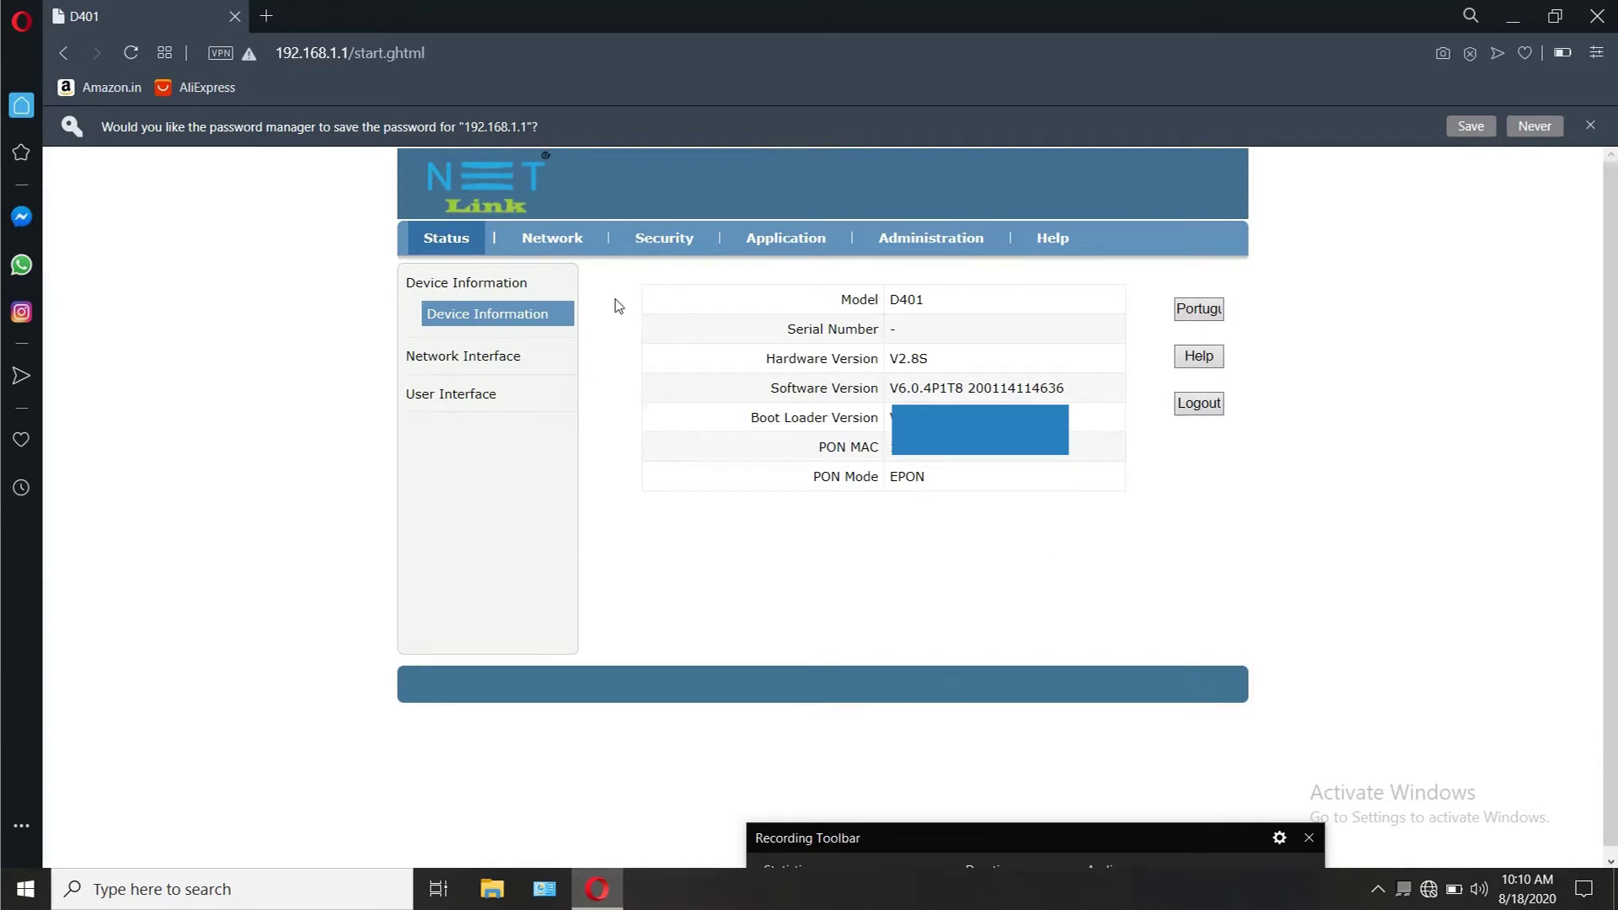
Step: Go to Network > LAN > DHCP Server, showing DHCP on for 192.168.1.2–192.168.1.254, lease 86400 sec
left_click(550, 241)
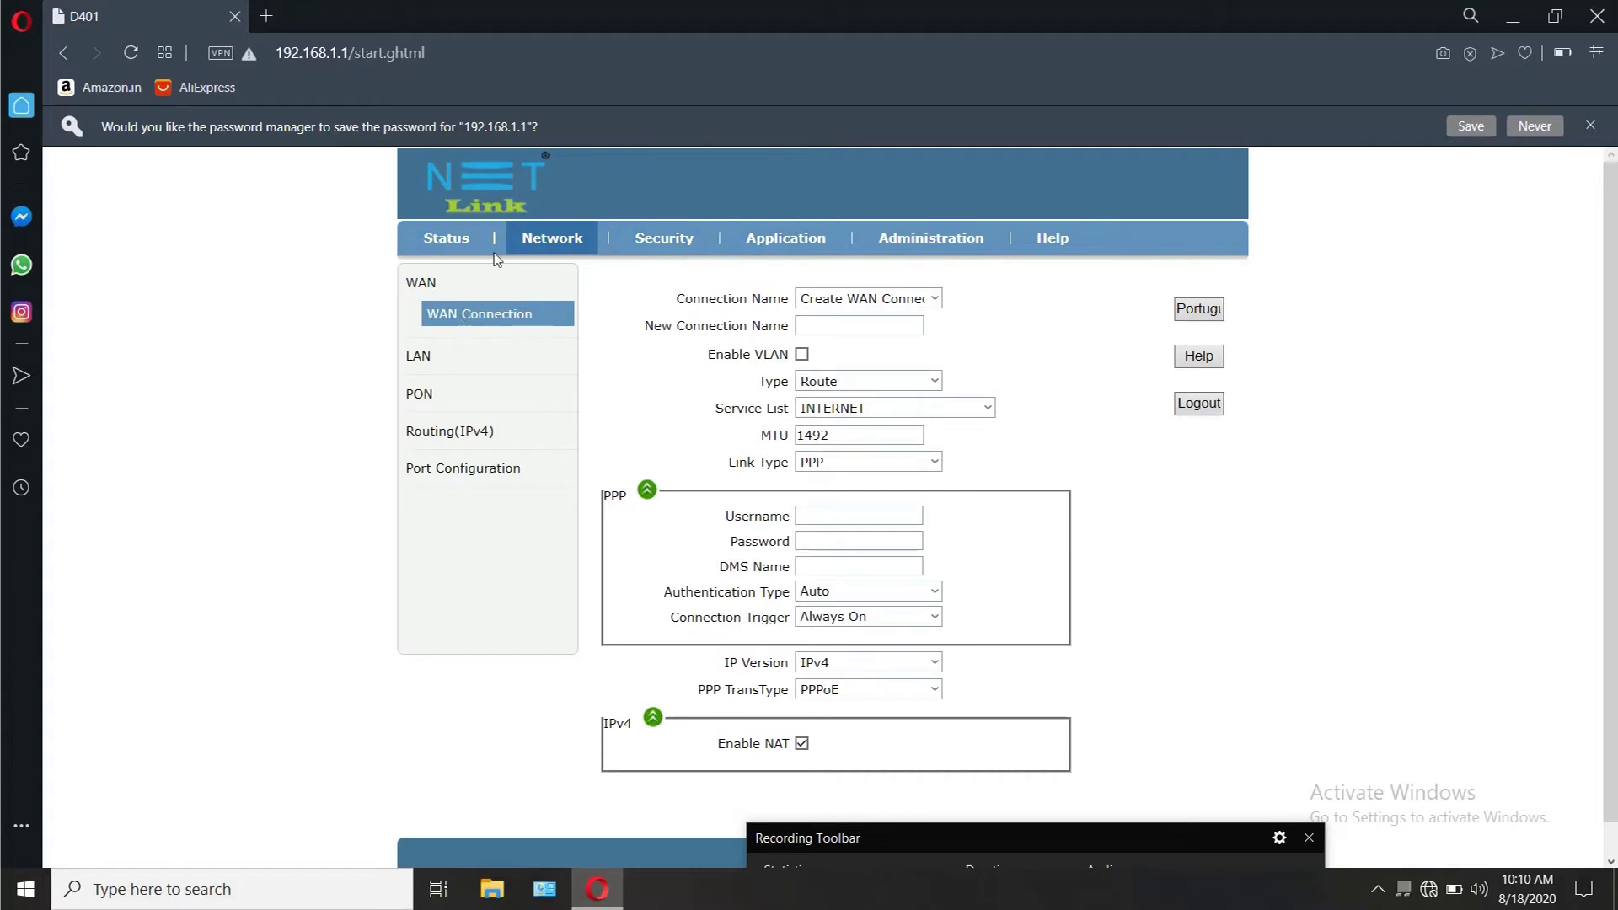
left_click(426, 361)
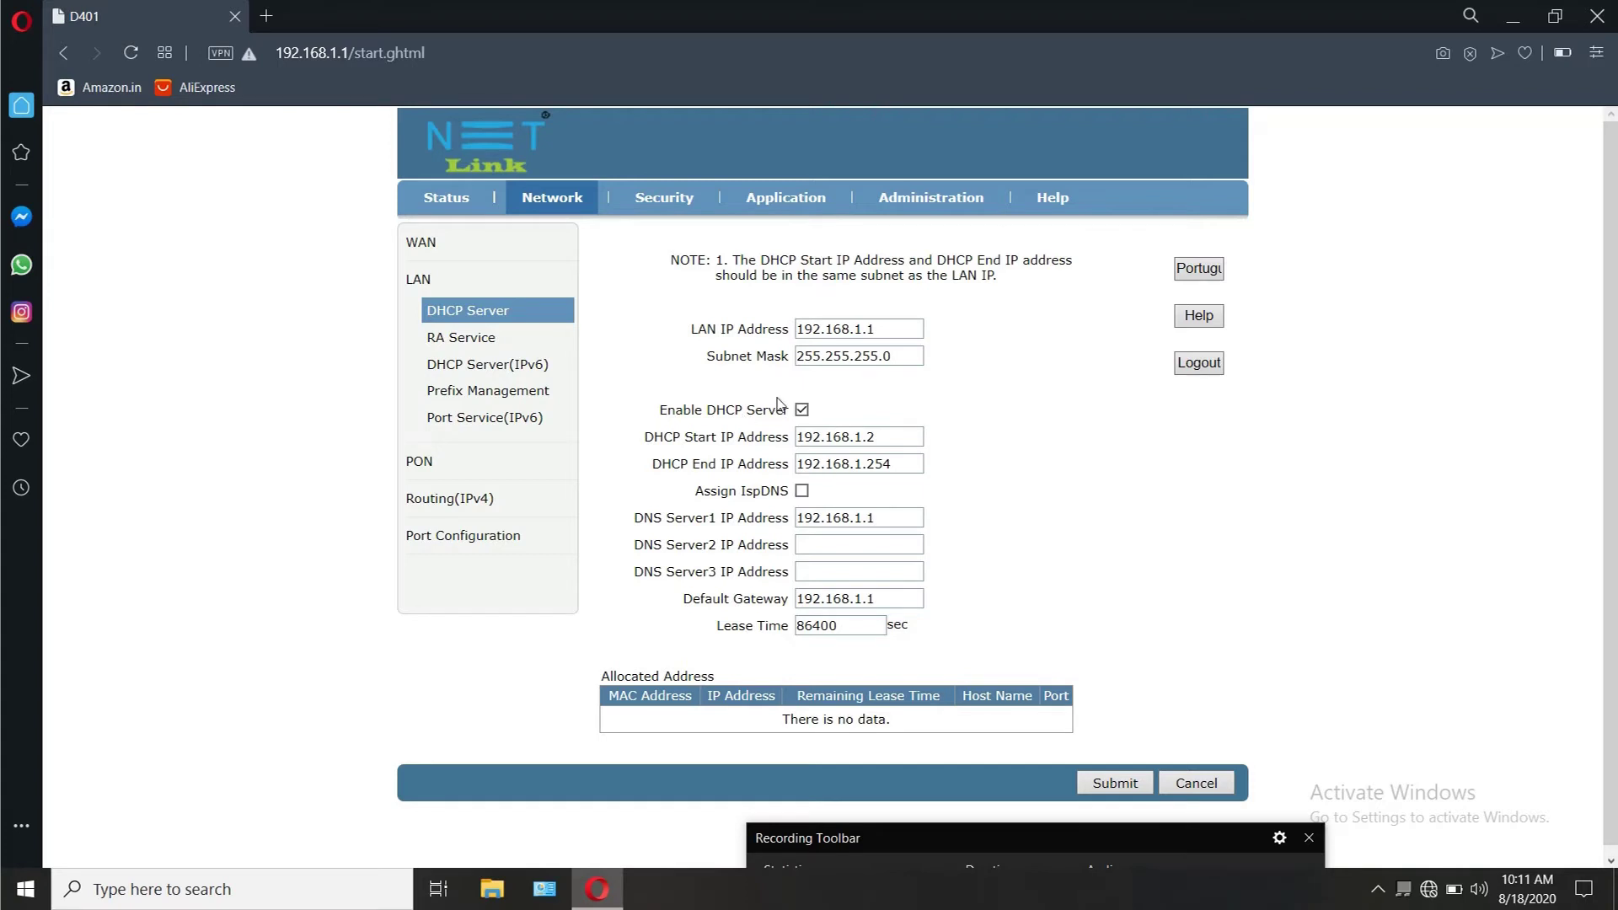
scroll(741, 405, "down", 1)
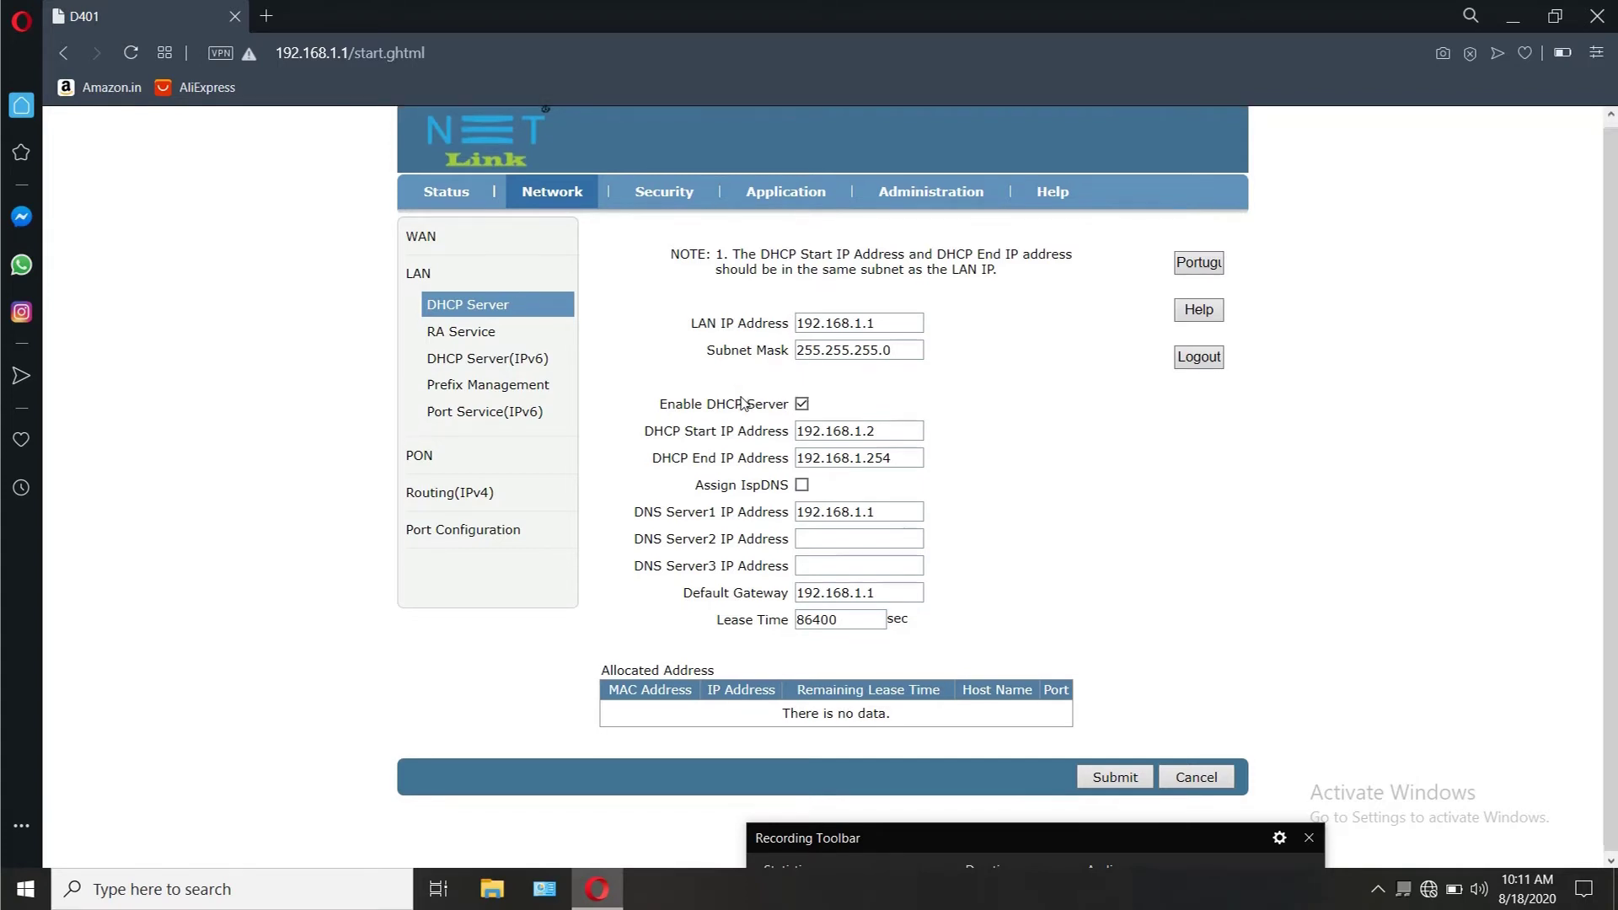
Step: Submit the DHCP Server page unchanged, with DNS Server1 and gateway both 192.168.1.1
left_click(1132, 776)
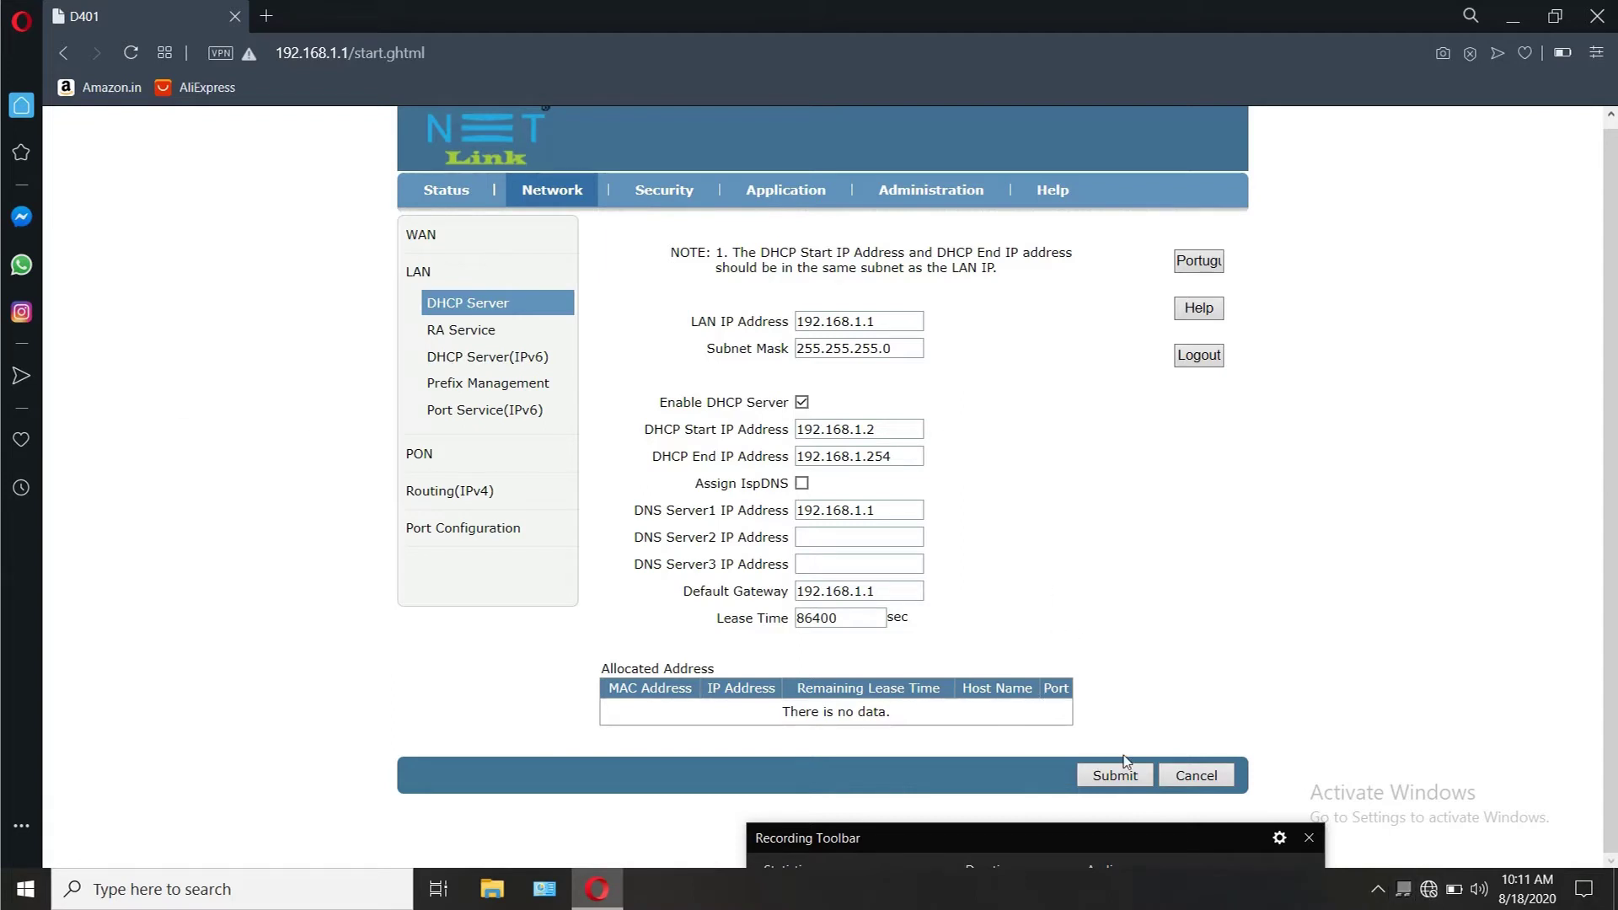
left_click(1130, 838)
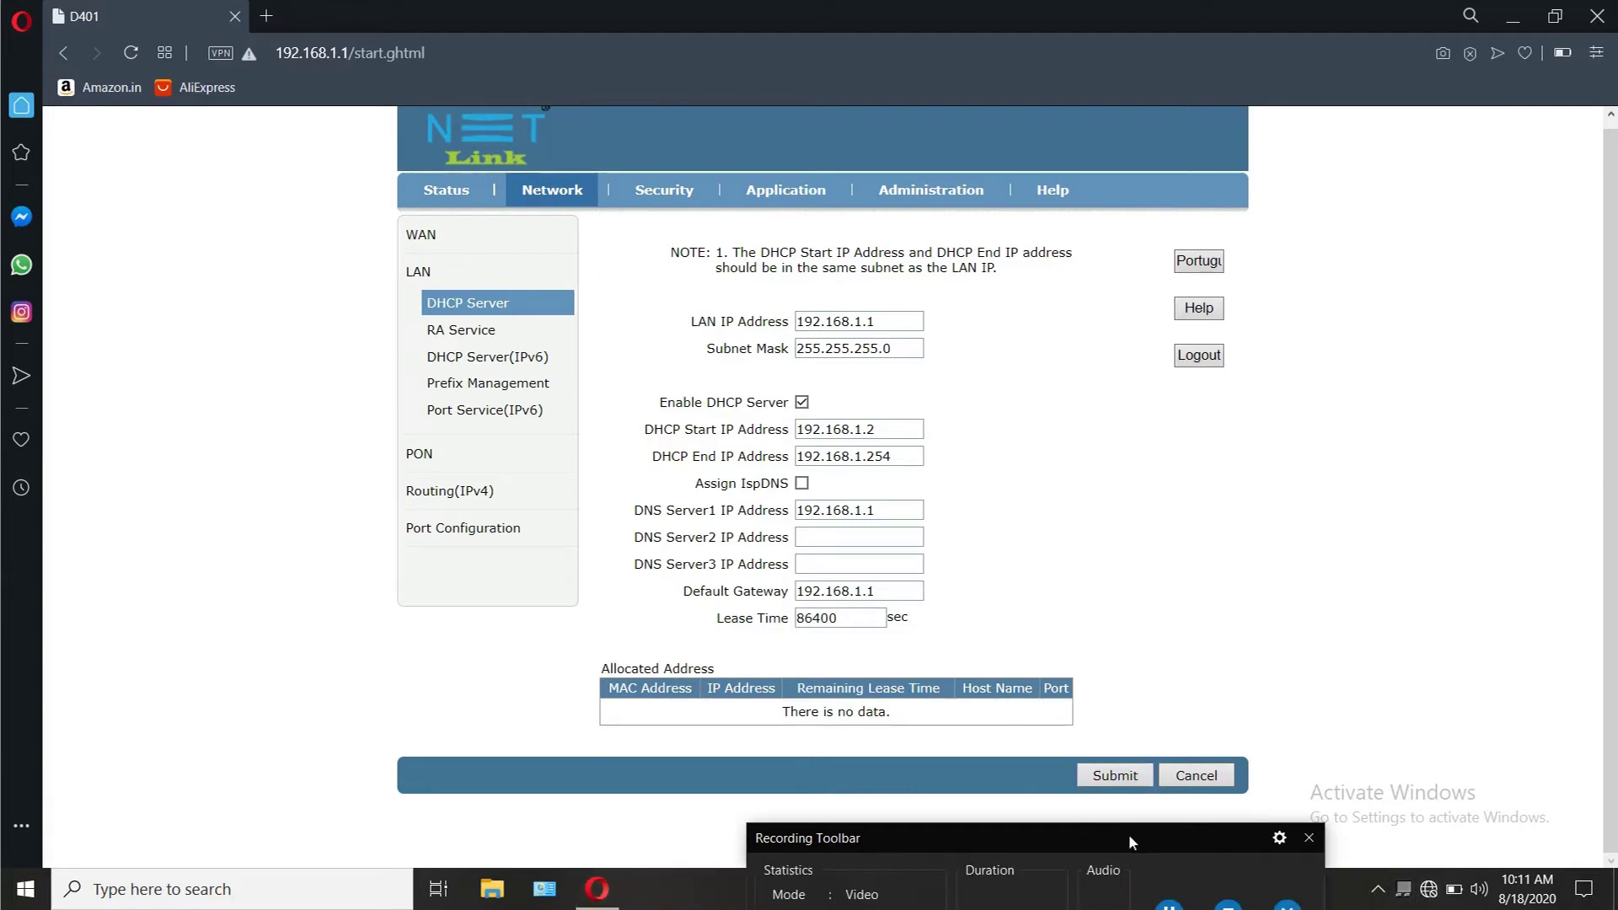
left_click_drag(1139, 802, 1139, 868)
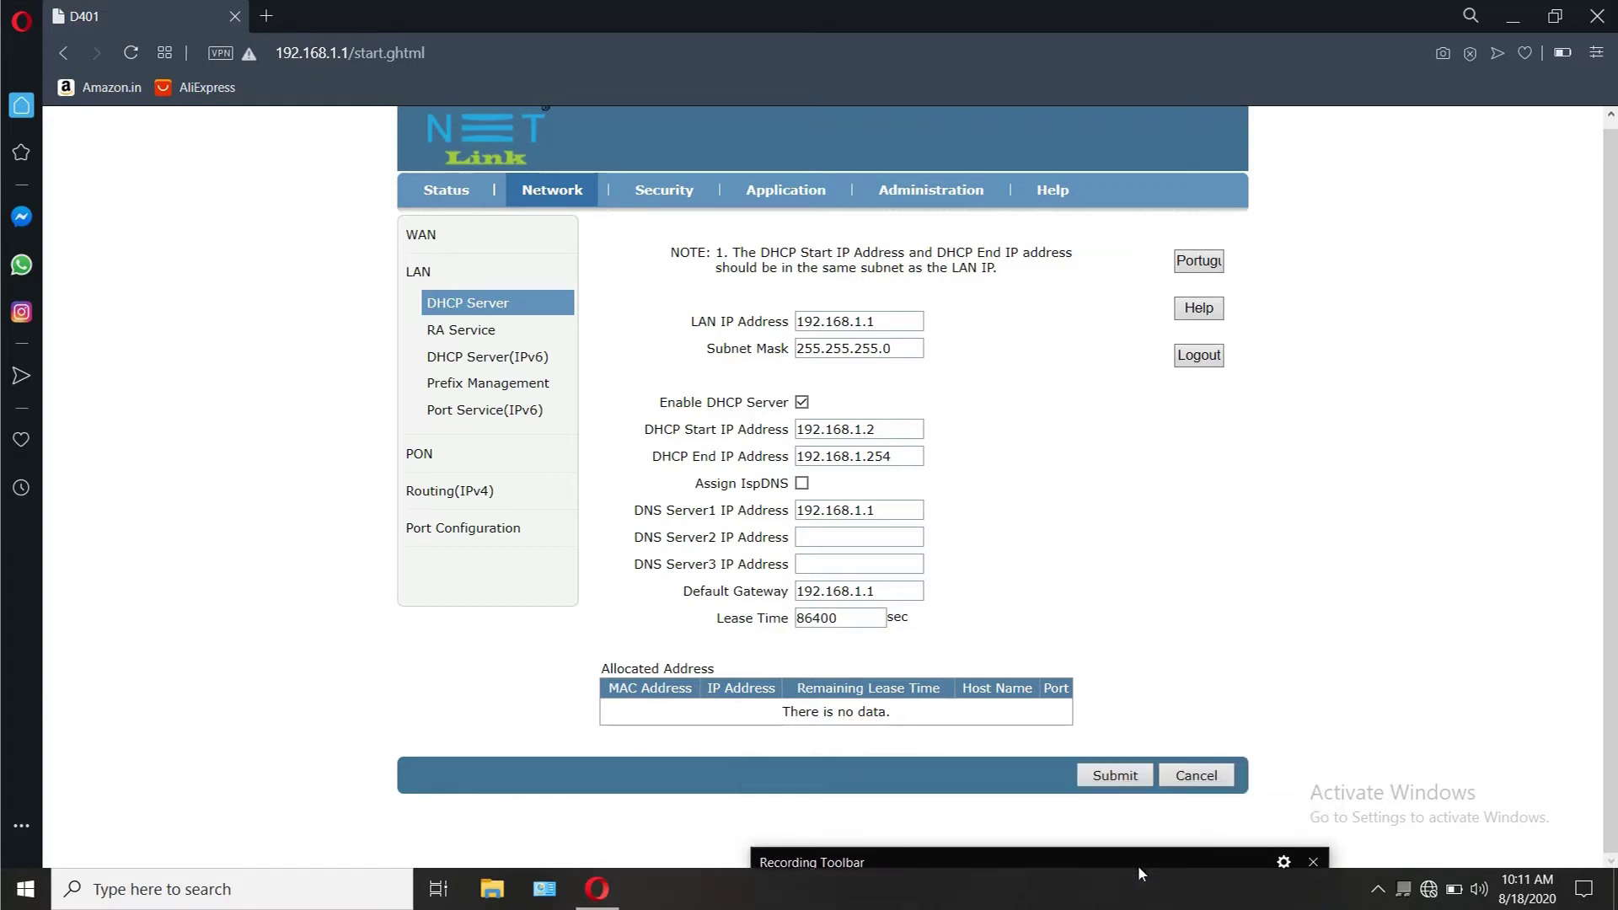
scroll(737, 379, "up", 1)
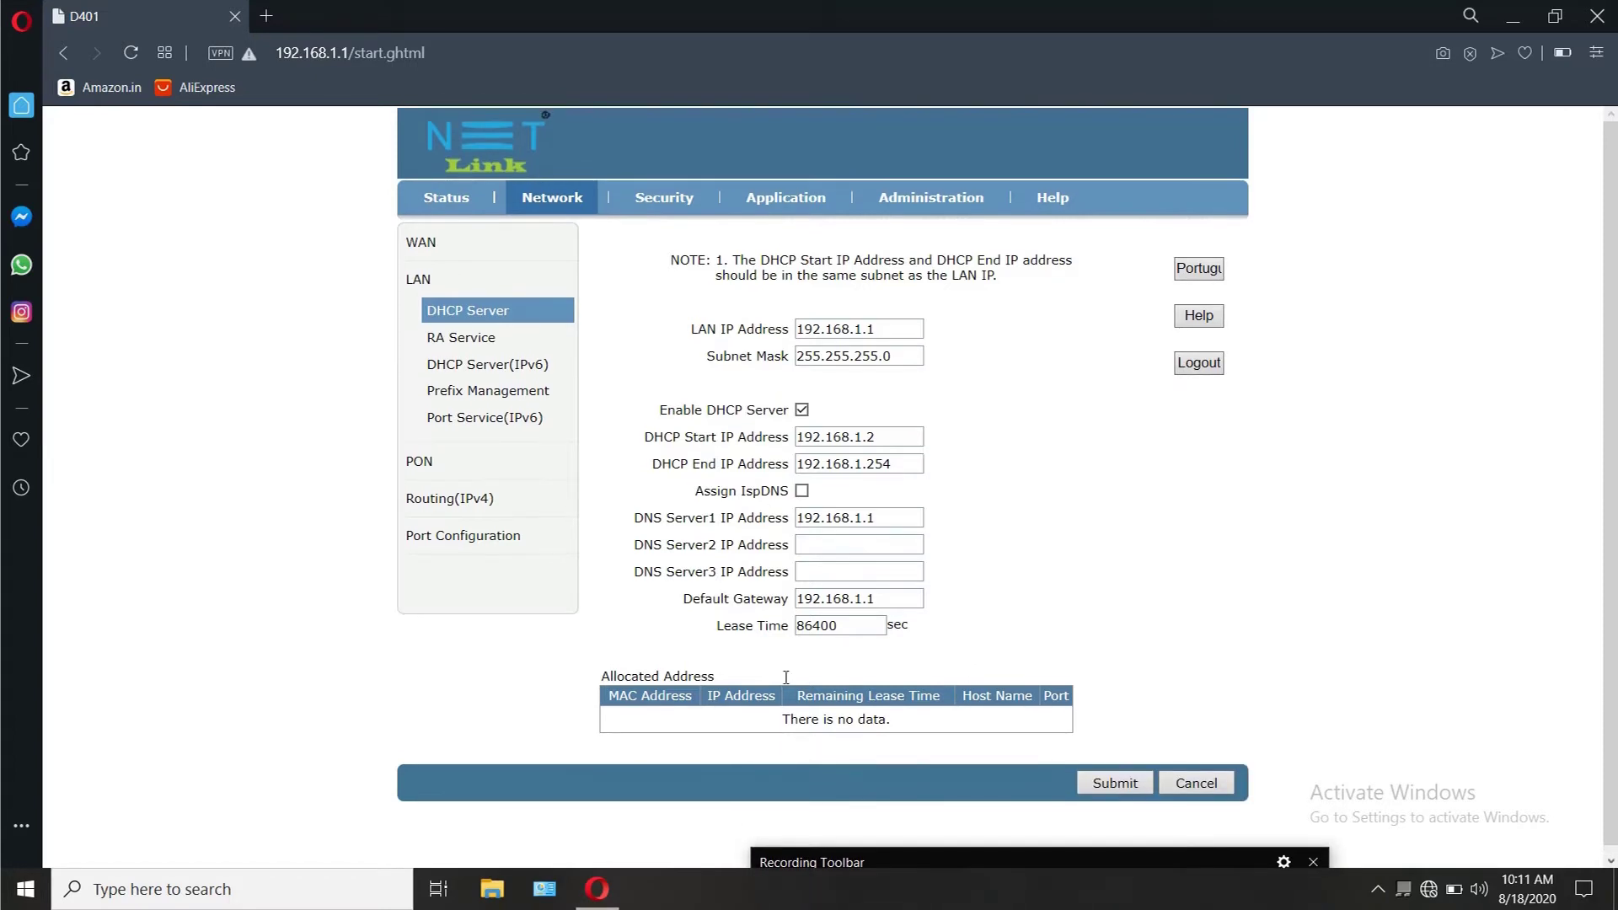
mouse_move(603, 895)
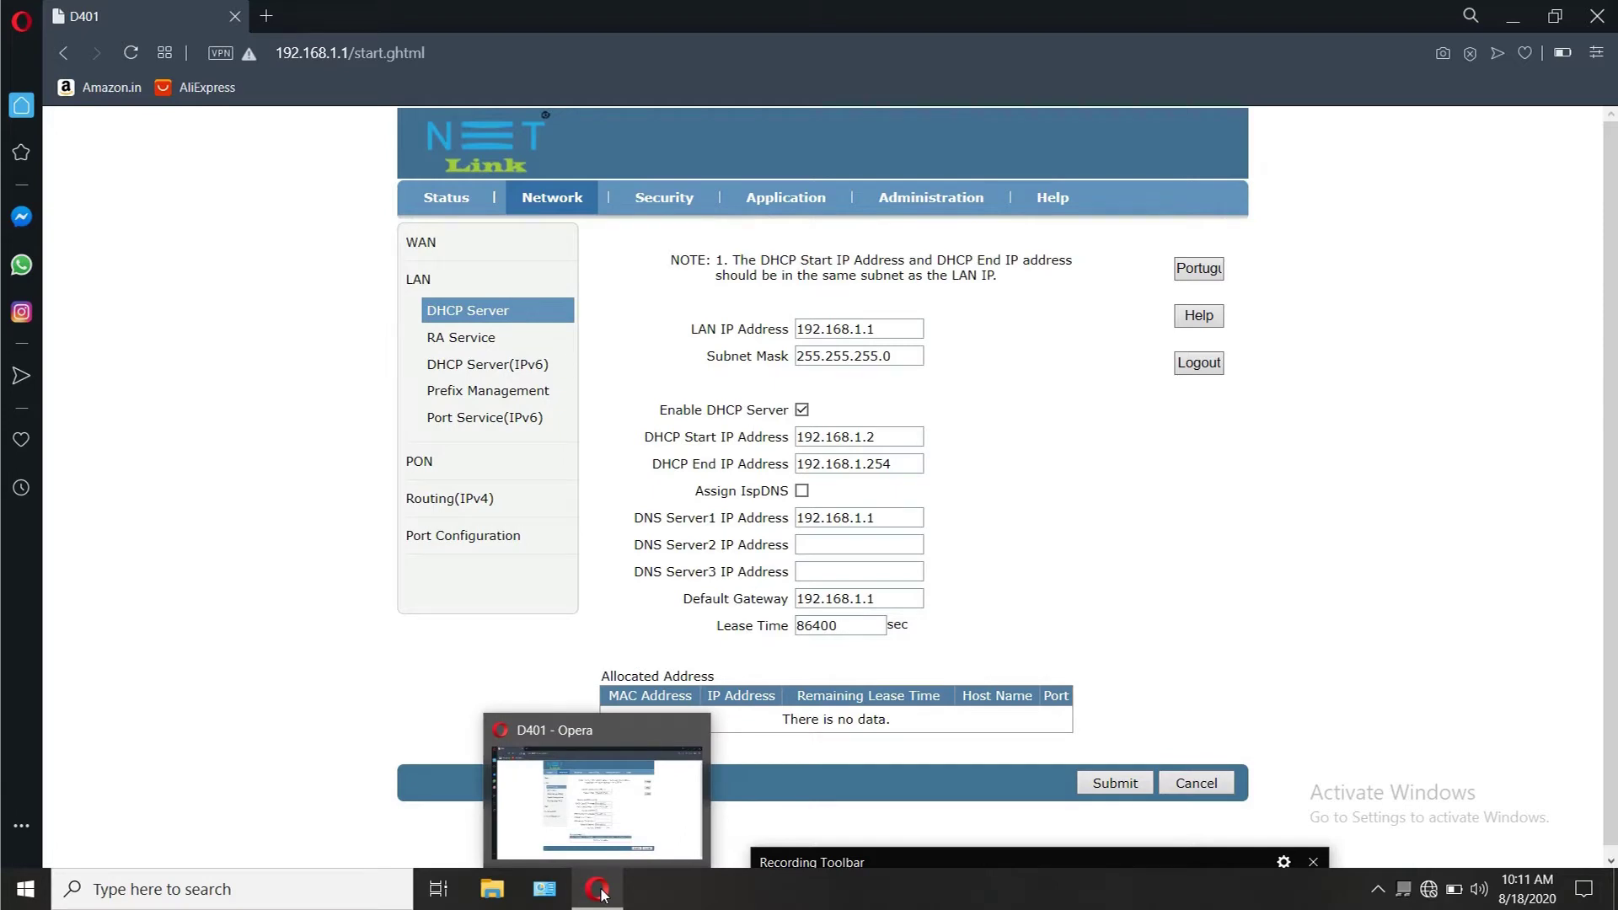
Step: Reopen the Ethernet adapter's IPv4 properties in Control Panel
left_click(545, 889)
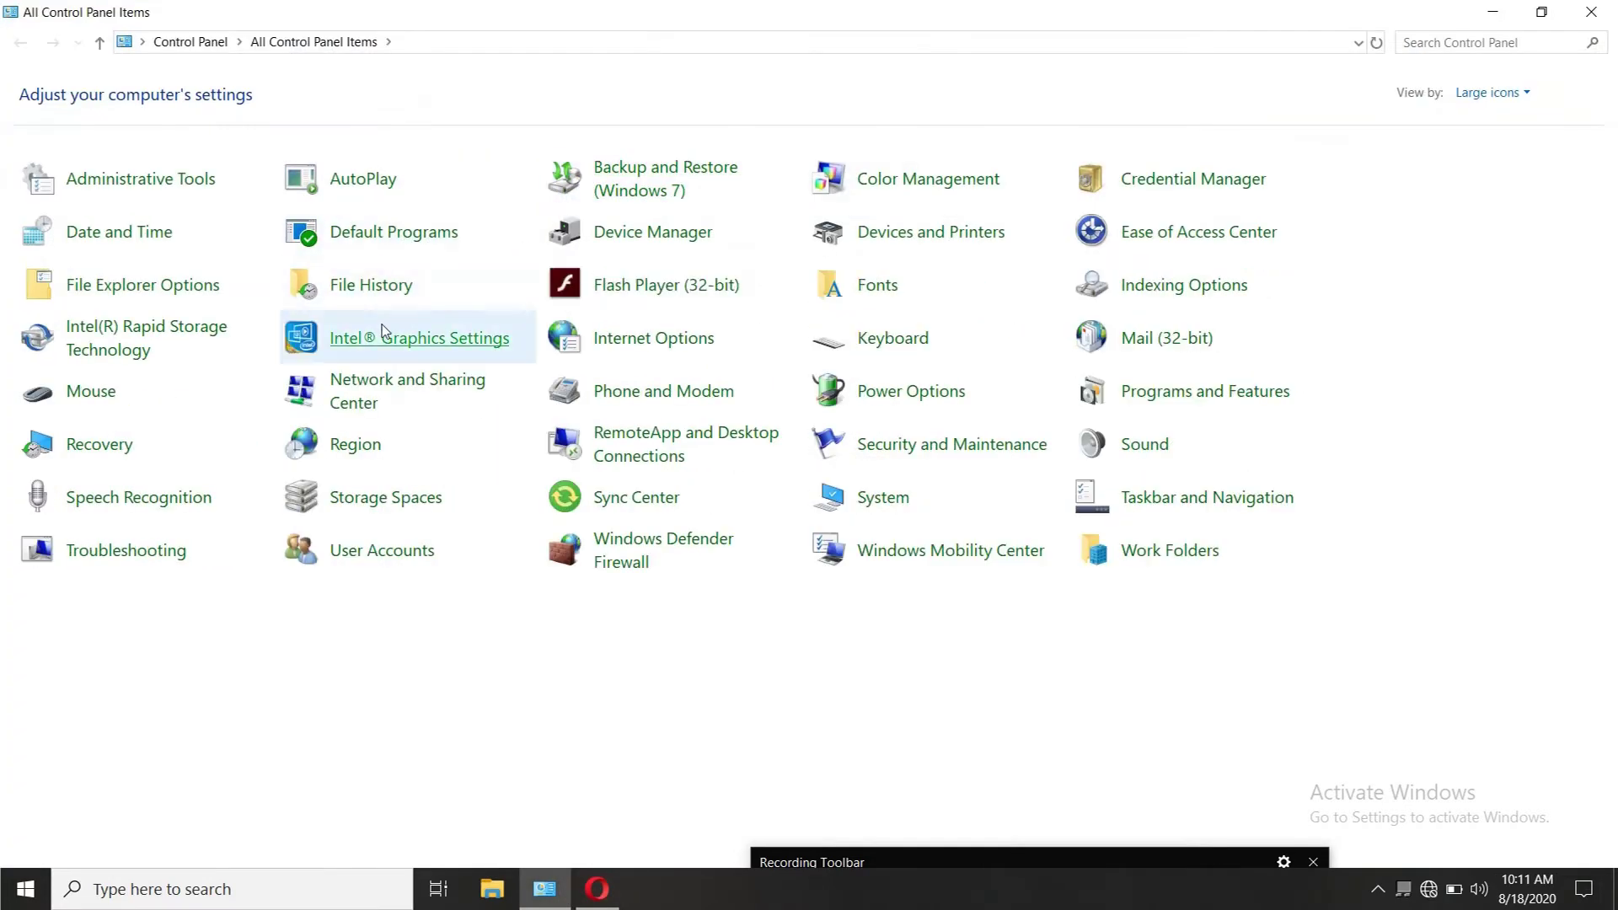
left_click(347, 390)
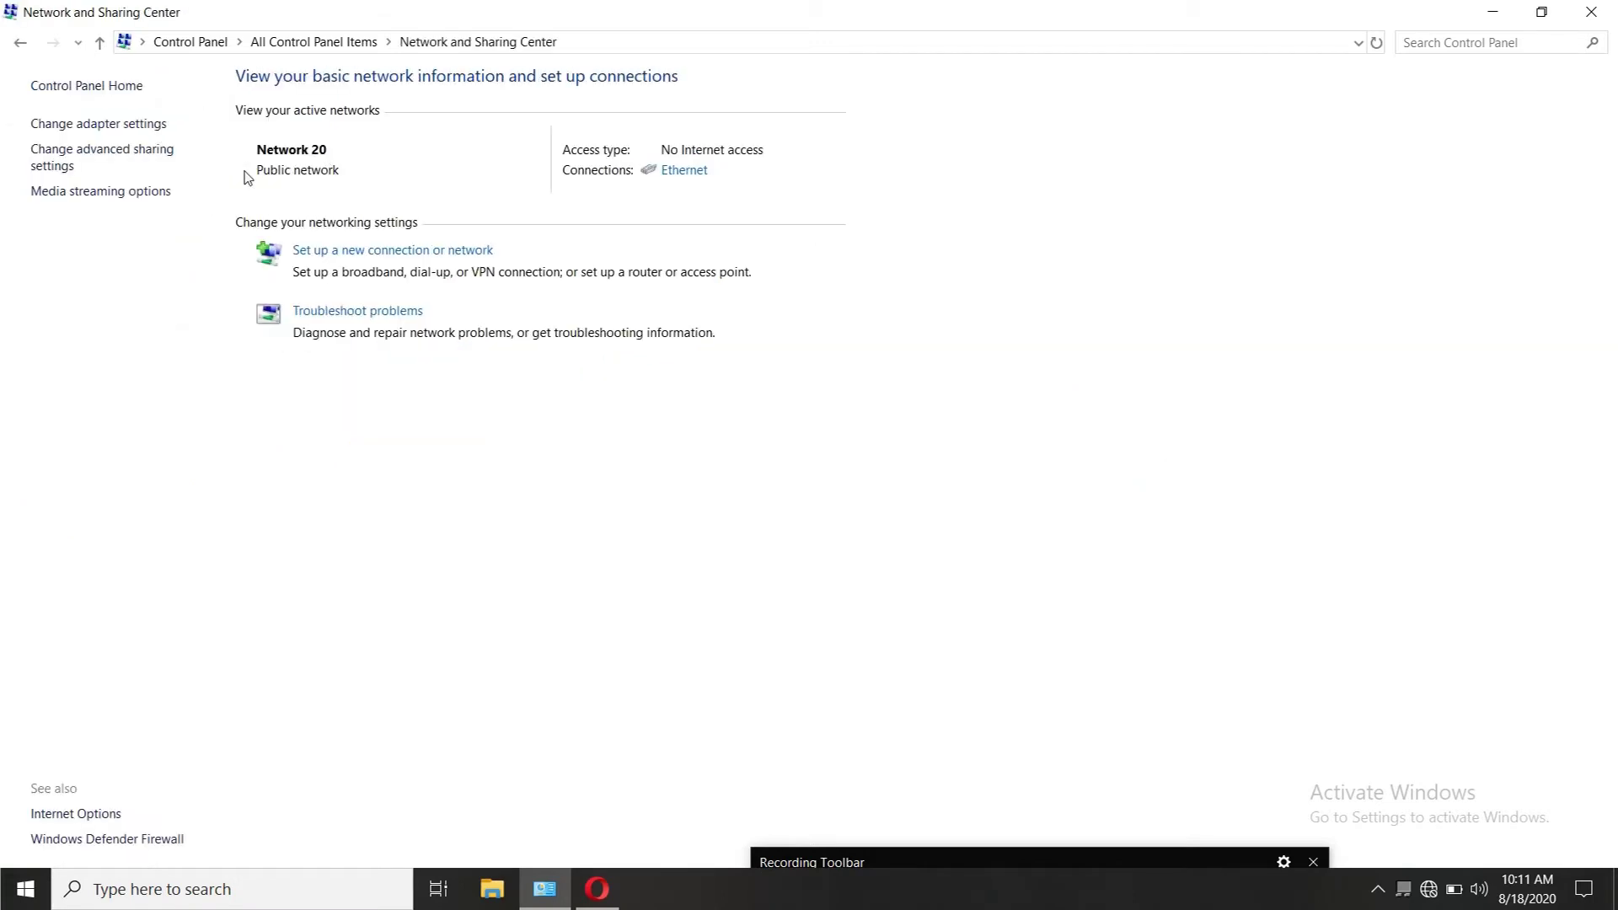
left_click(87, 135)
double_click(180, 150)
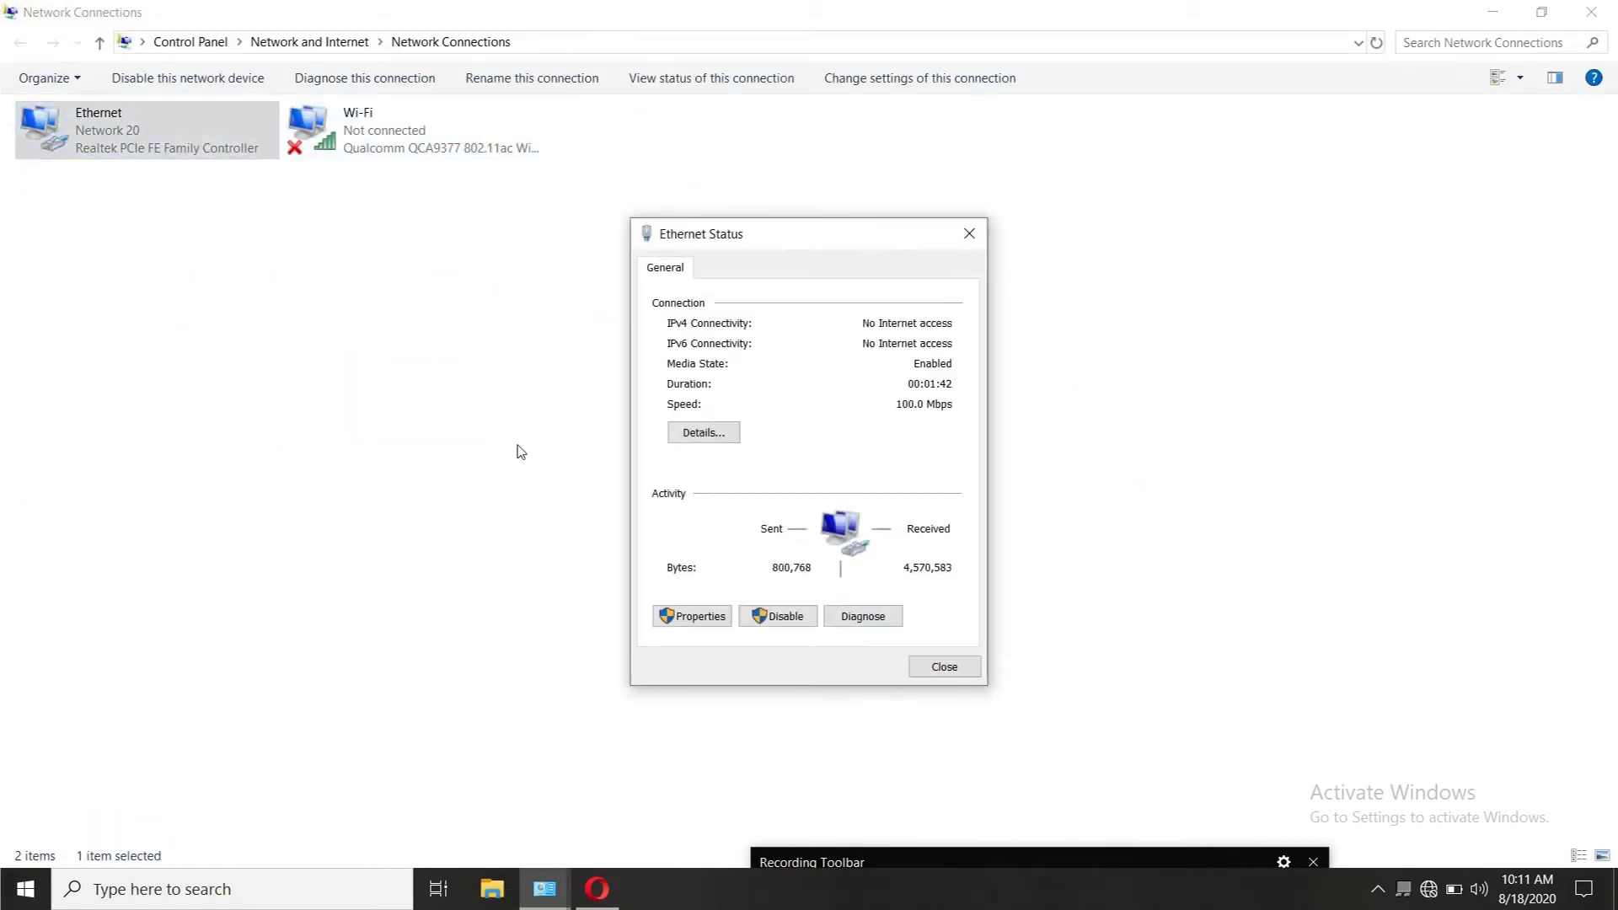
left_click(691, 616)
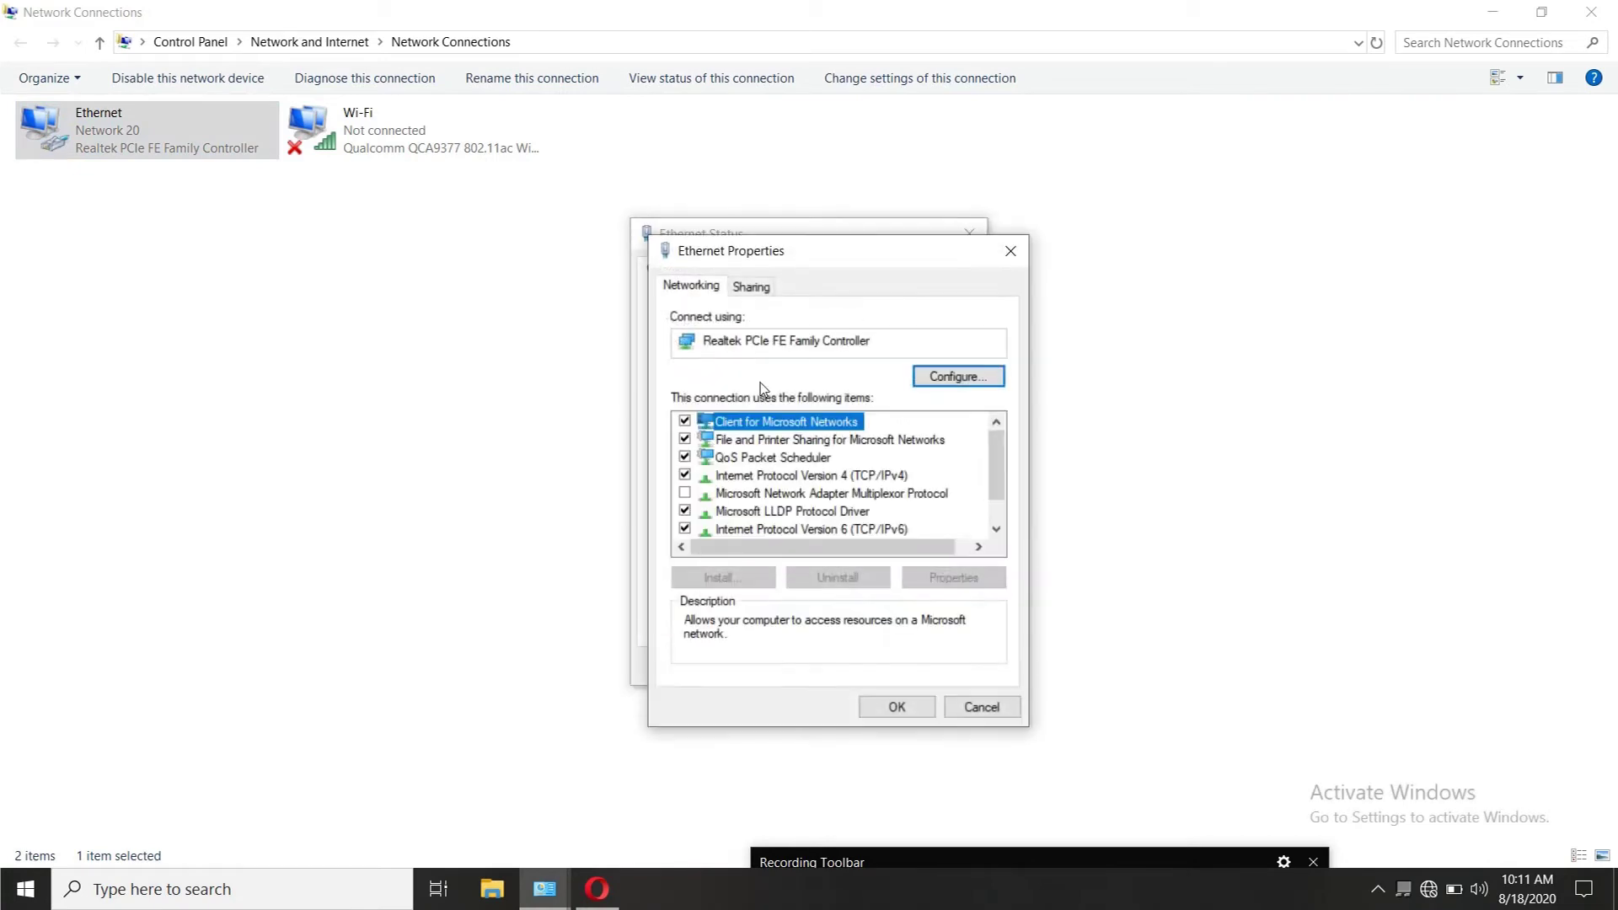
double_click(782, 474)
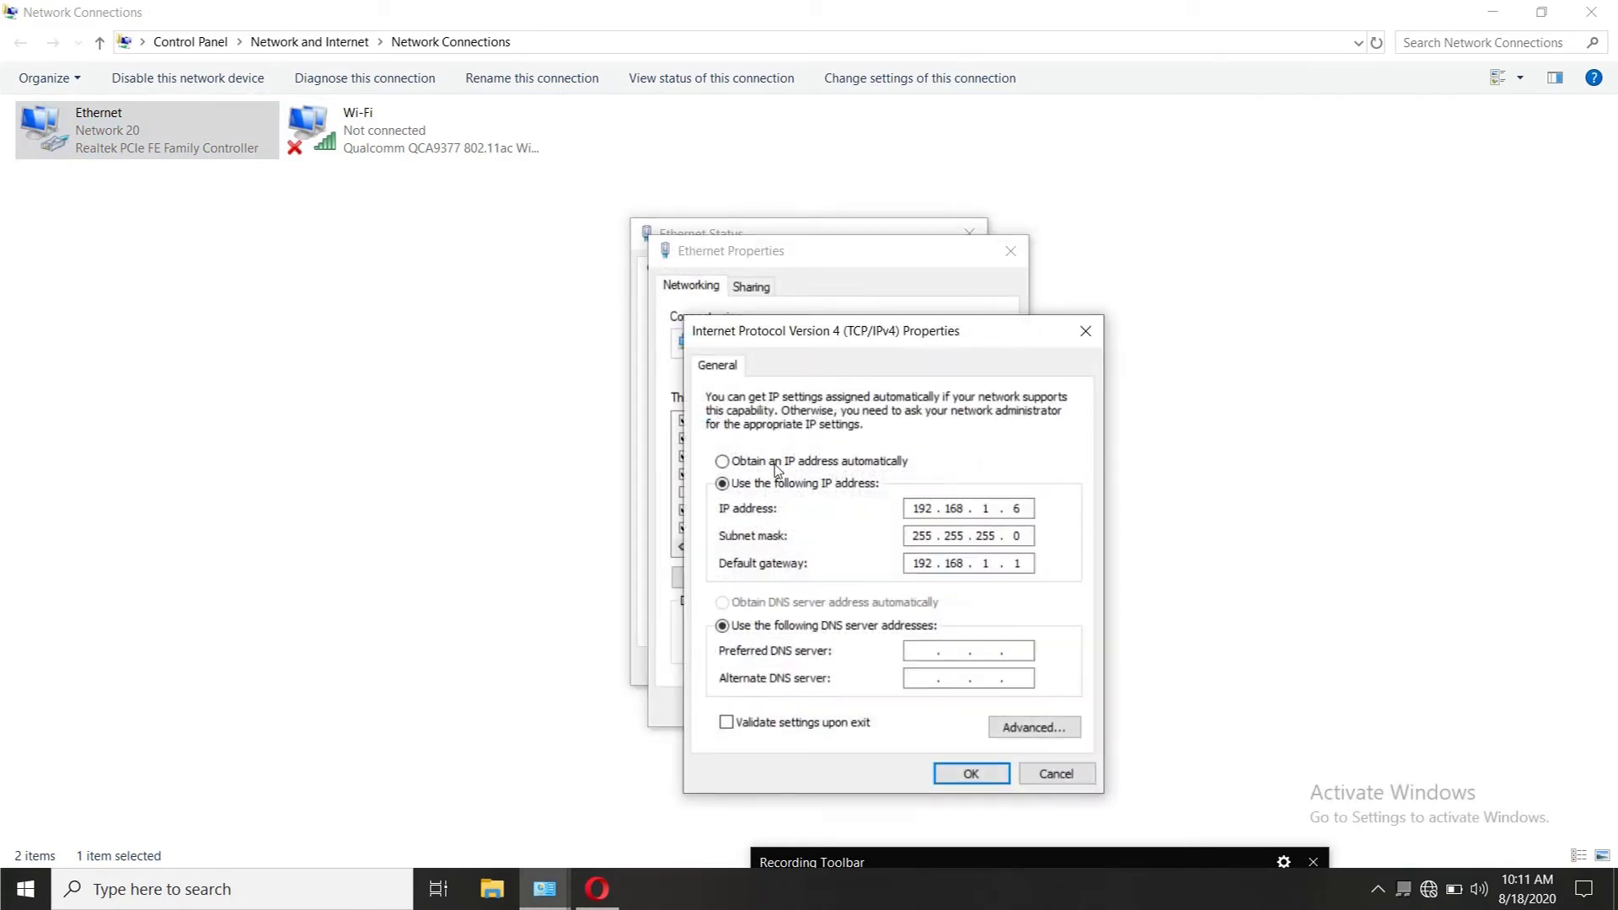
Step: Switch IPv4 to obtain IP and DNS automatically, confirm, refresh connections, and close the list
left_click(777, 469)
left_click(786, 602)
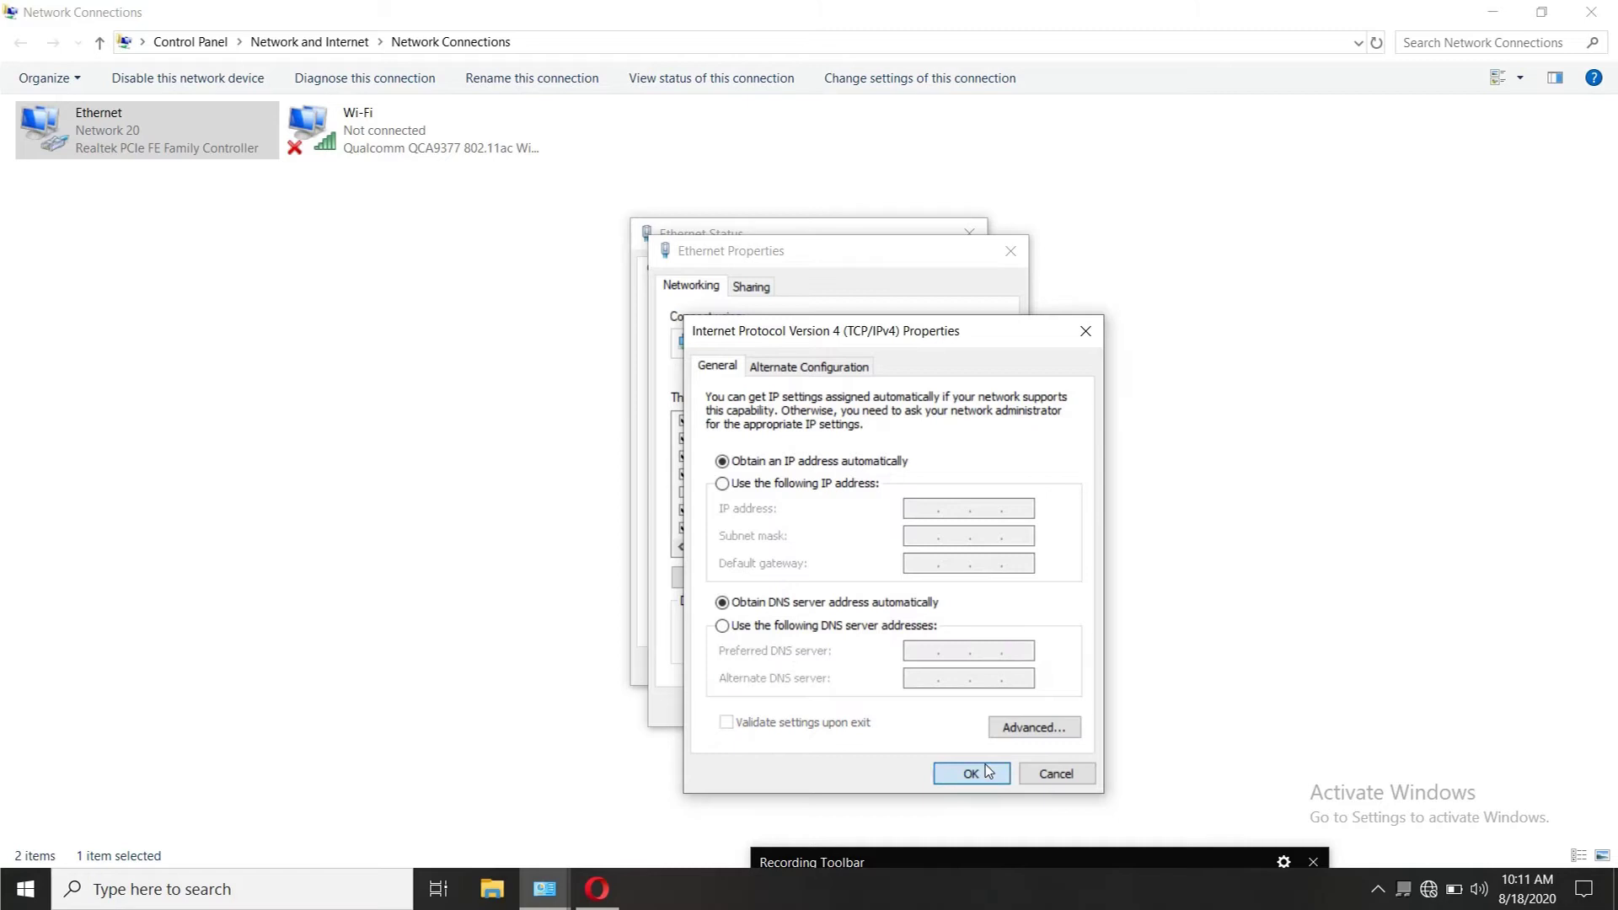
left_click(971, 773)
left_click(901, 708)
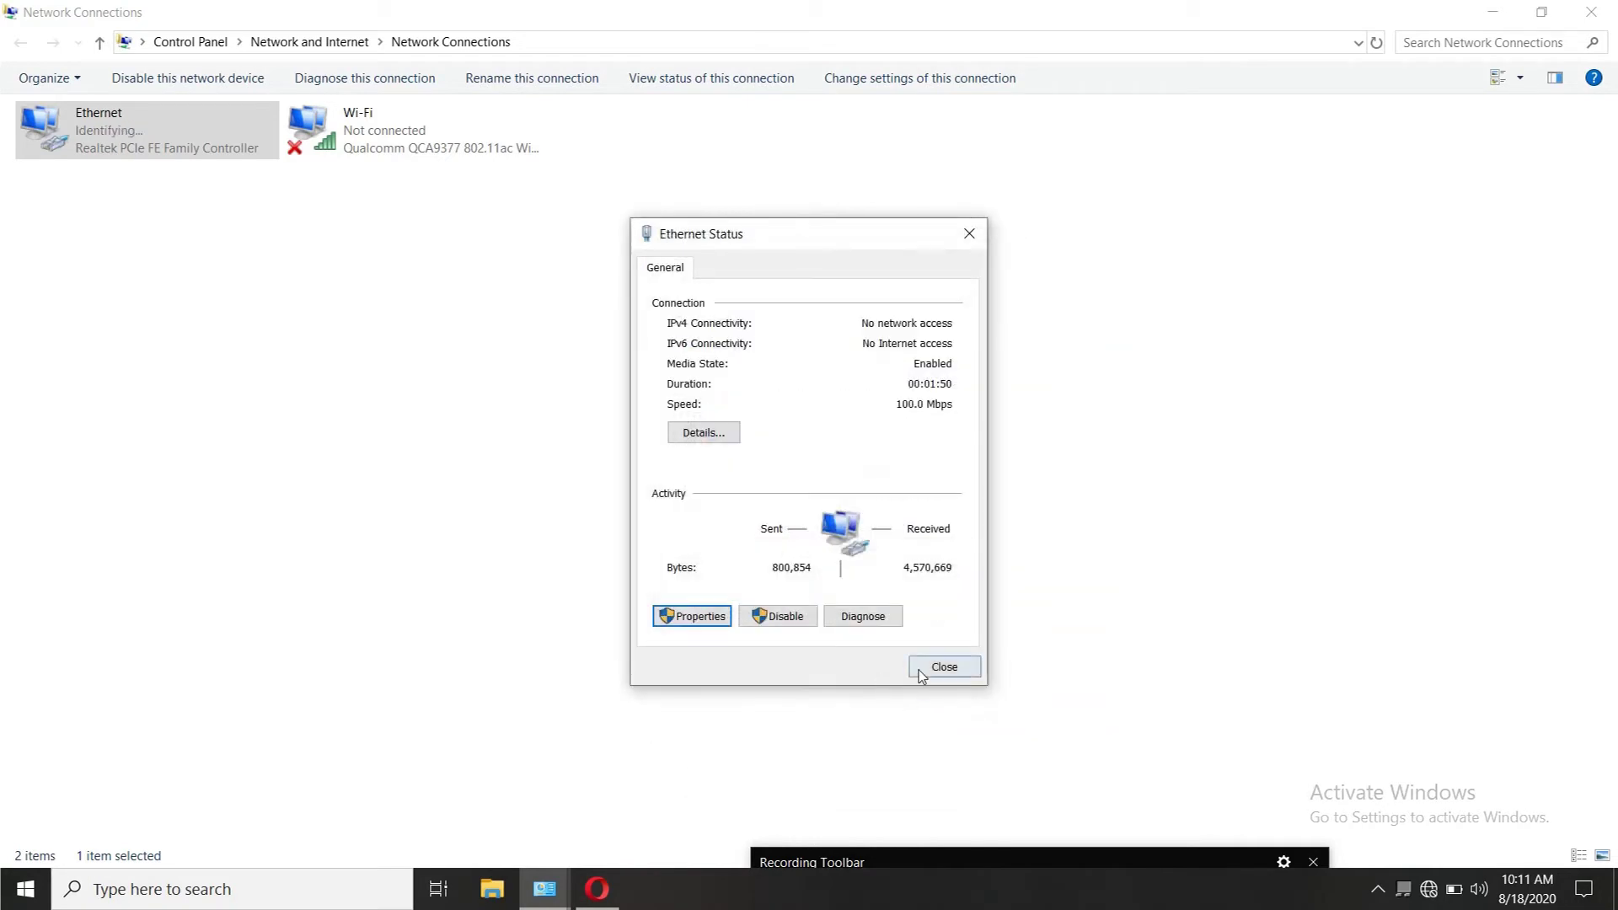
left_click(919, 670)
right_click(763, 367)
left_click(814, 453)
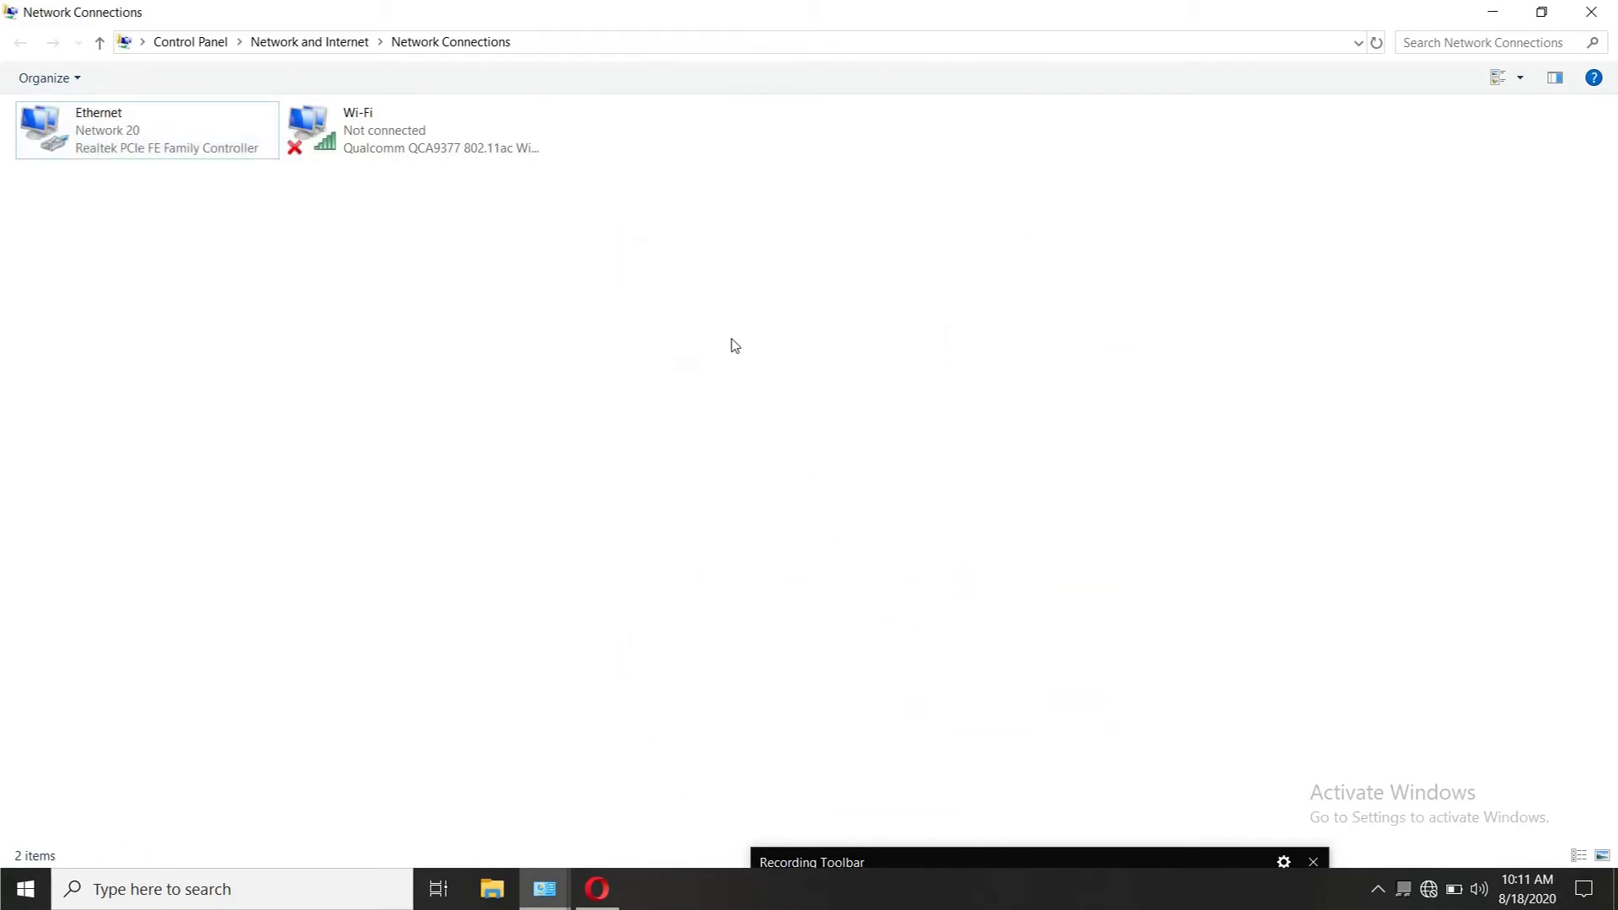
left_click(1591, 12)
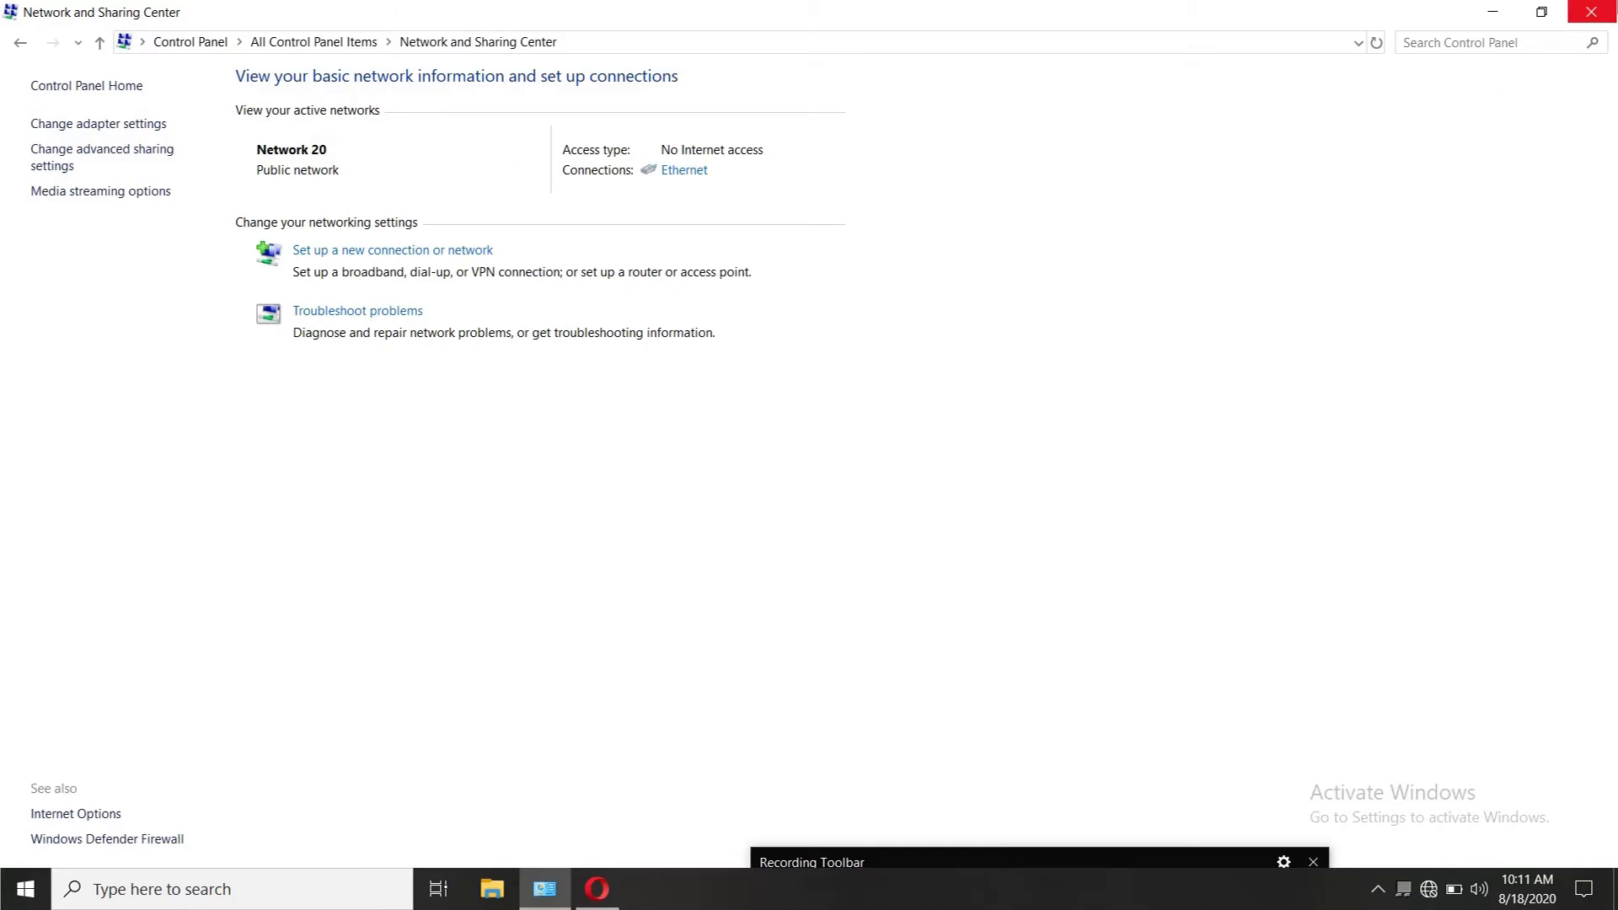
Step: Close Control Panel, dismiss the router's session timeout alert, and reload the admin page
left_click(1591, 12)
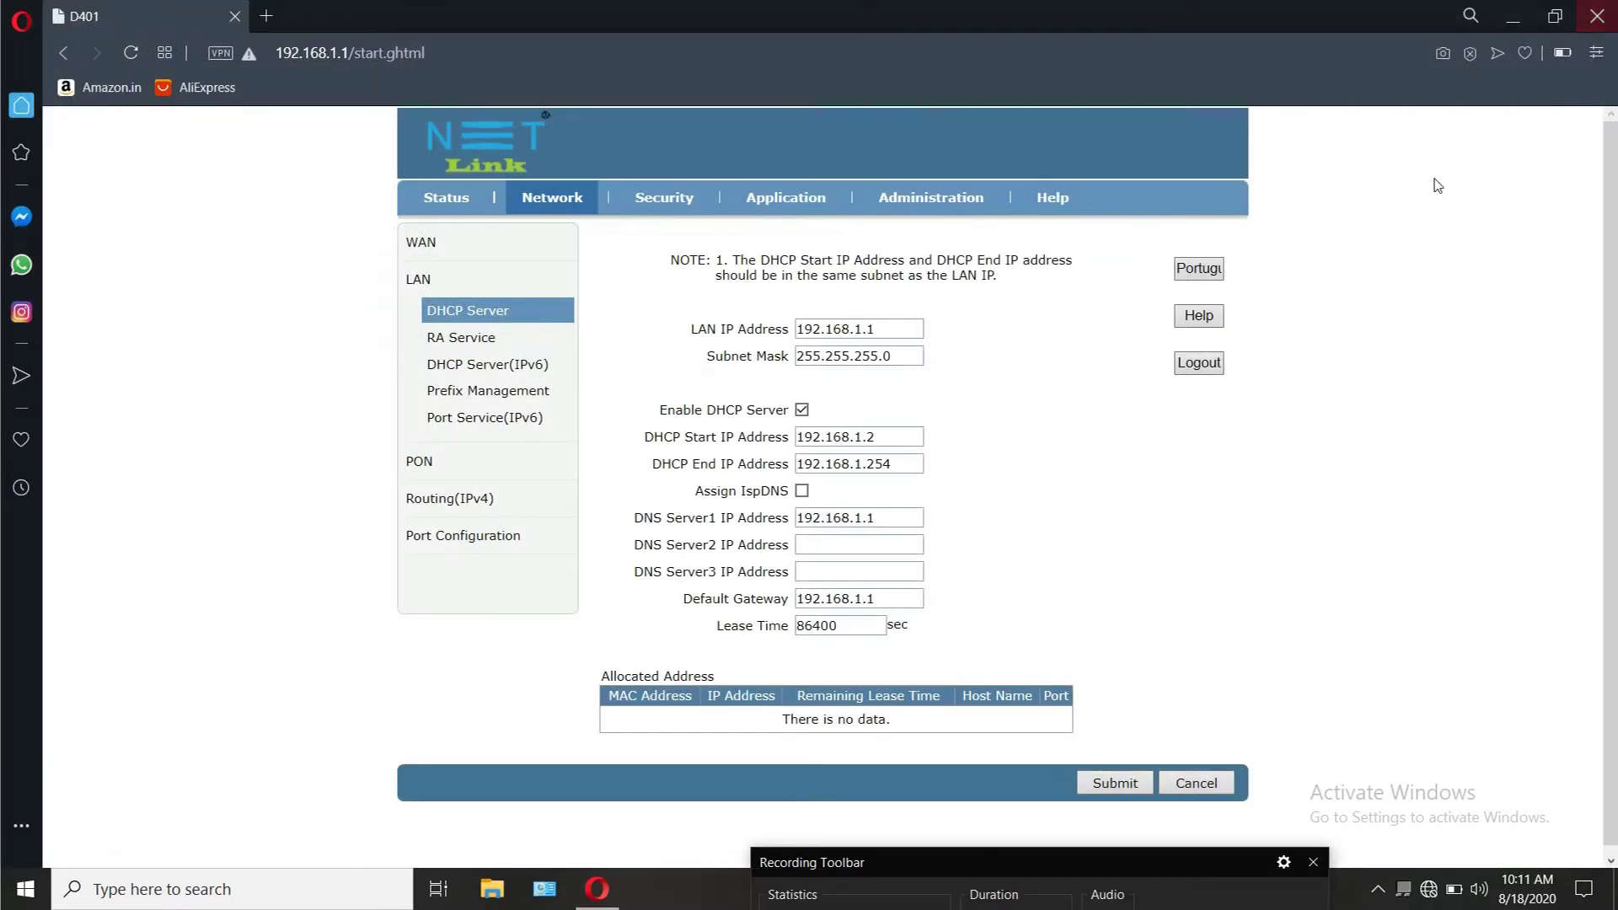
left_click(457, 204)
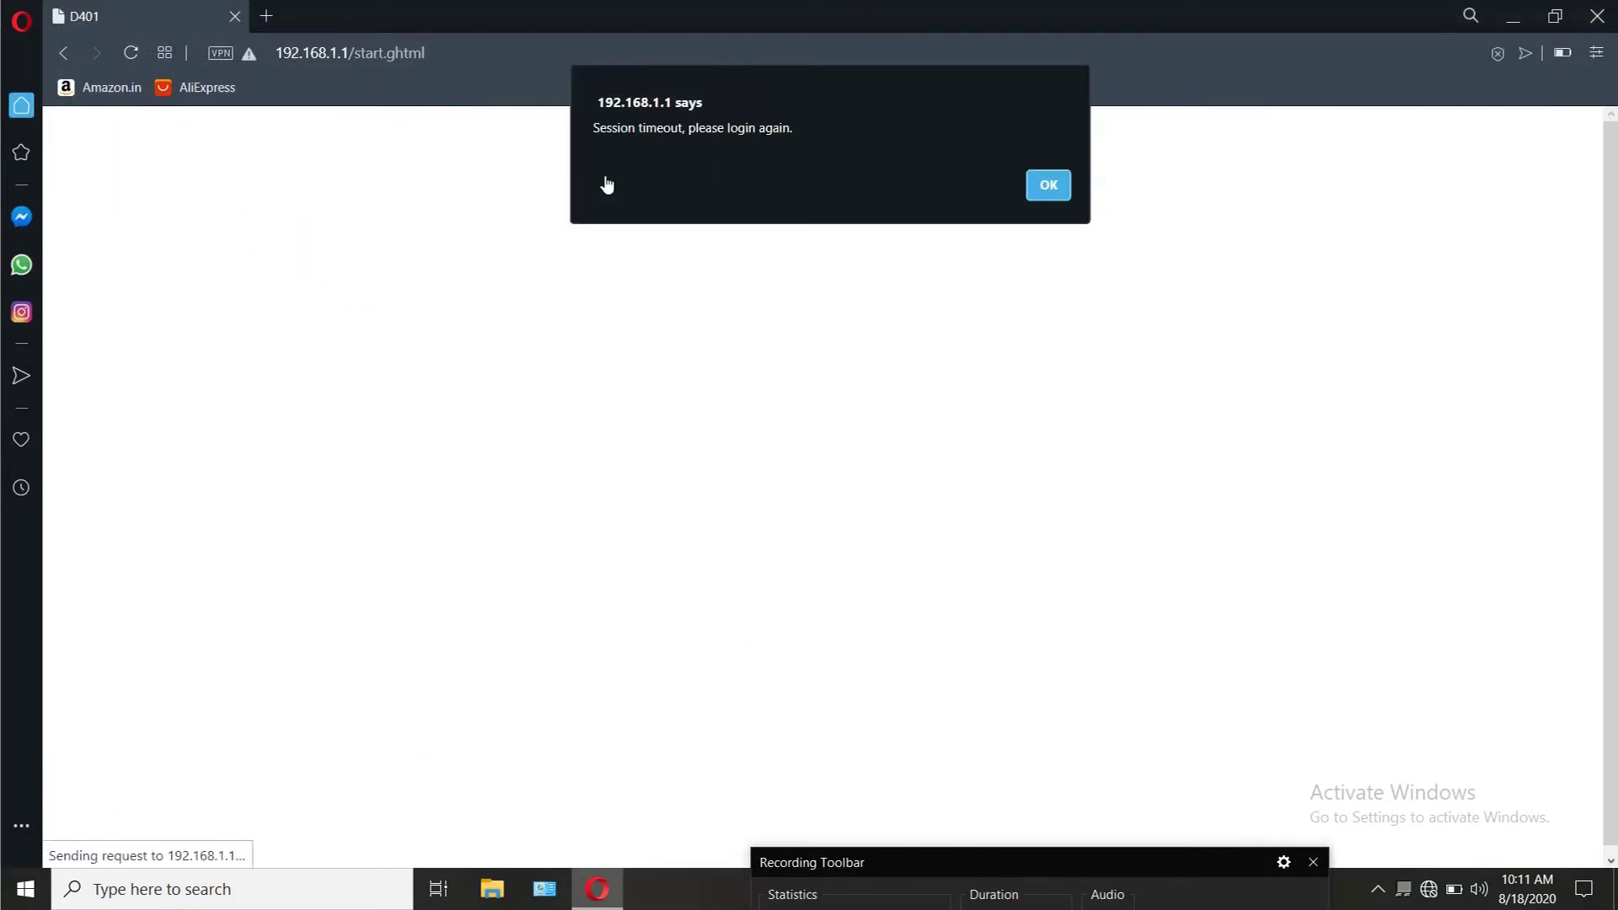
left_click(1050, 184)
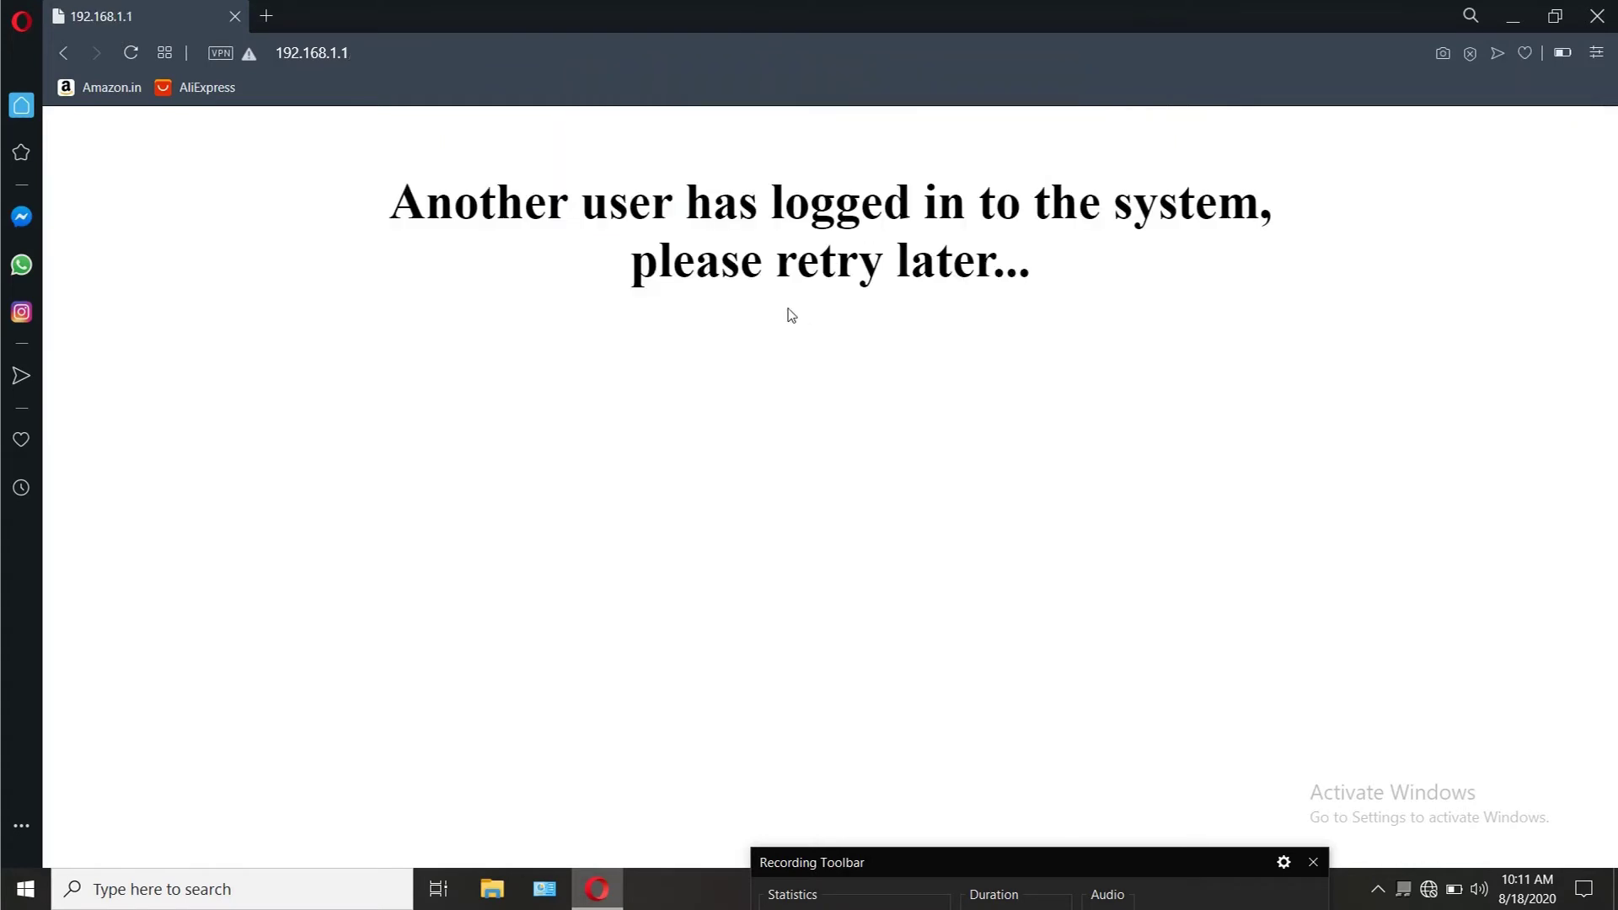
right_click(725, 199)
left_click(798, 272)
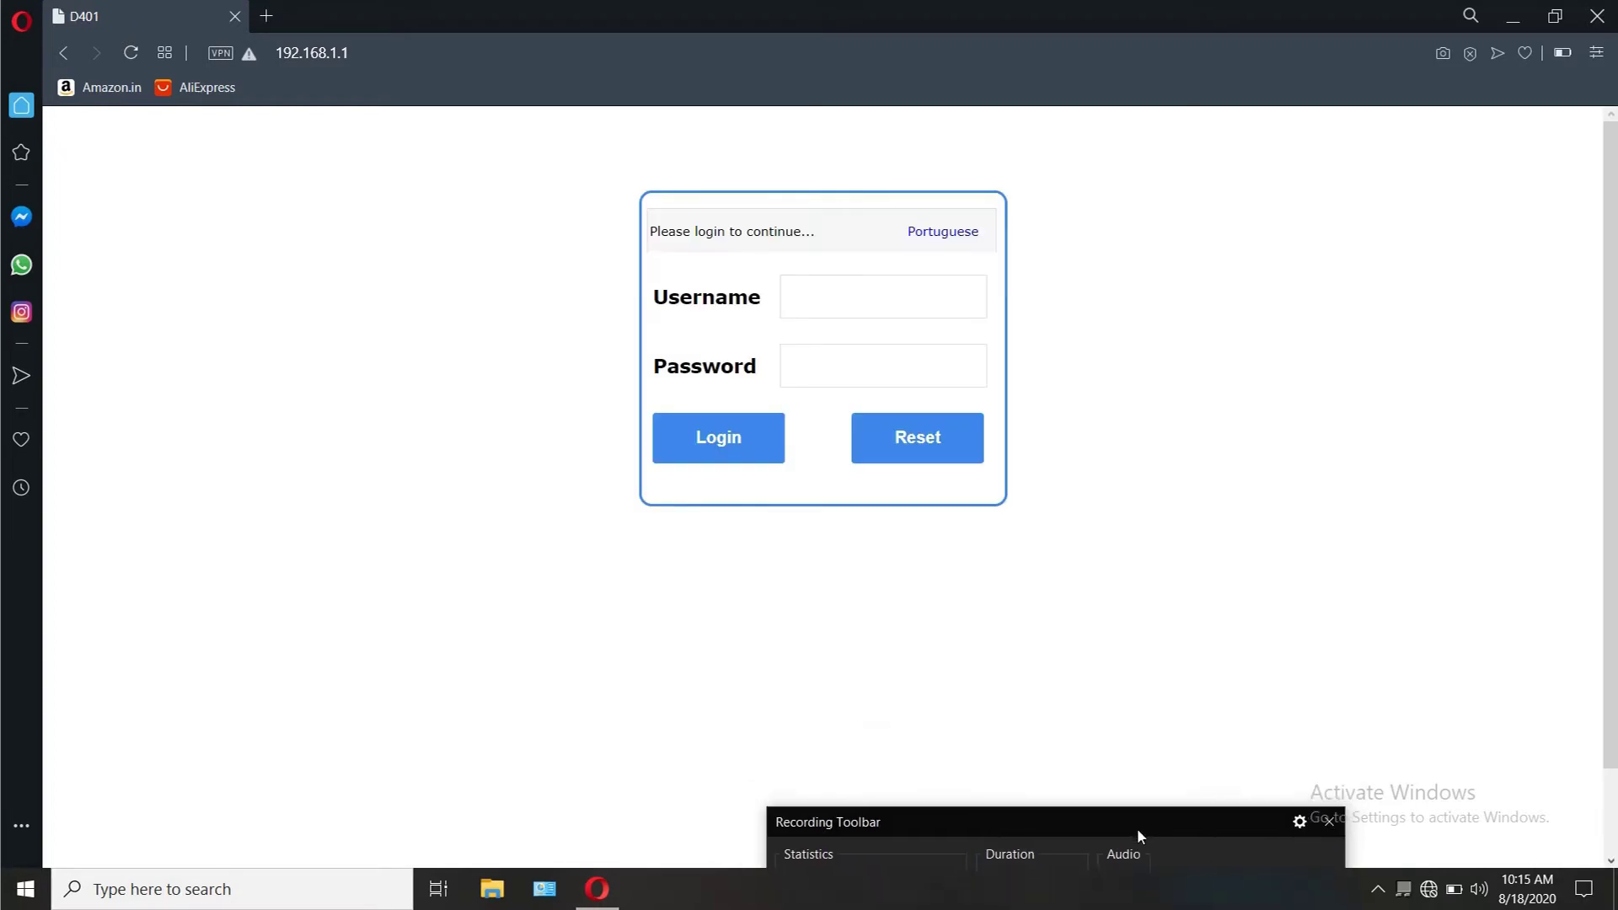
Step: Log back in with the saved username and the password
left_click_drag(1140, 836, 1114, 868)
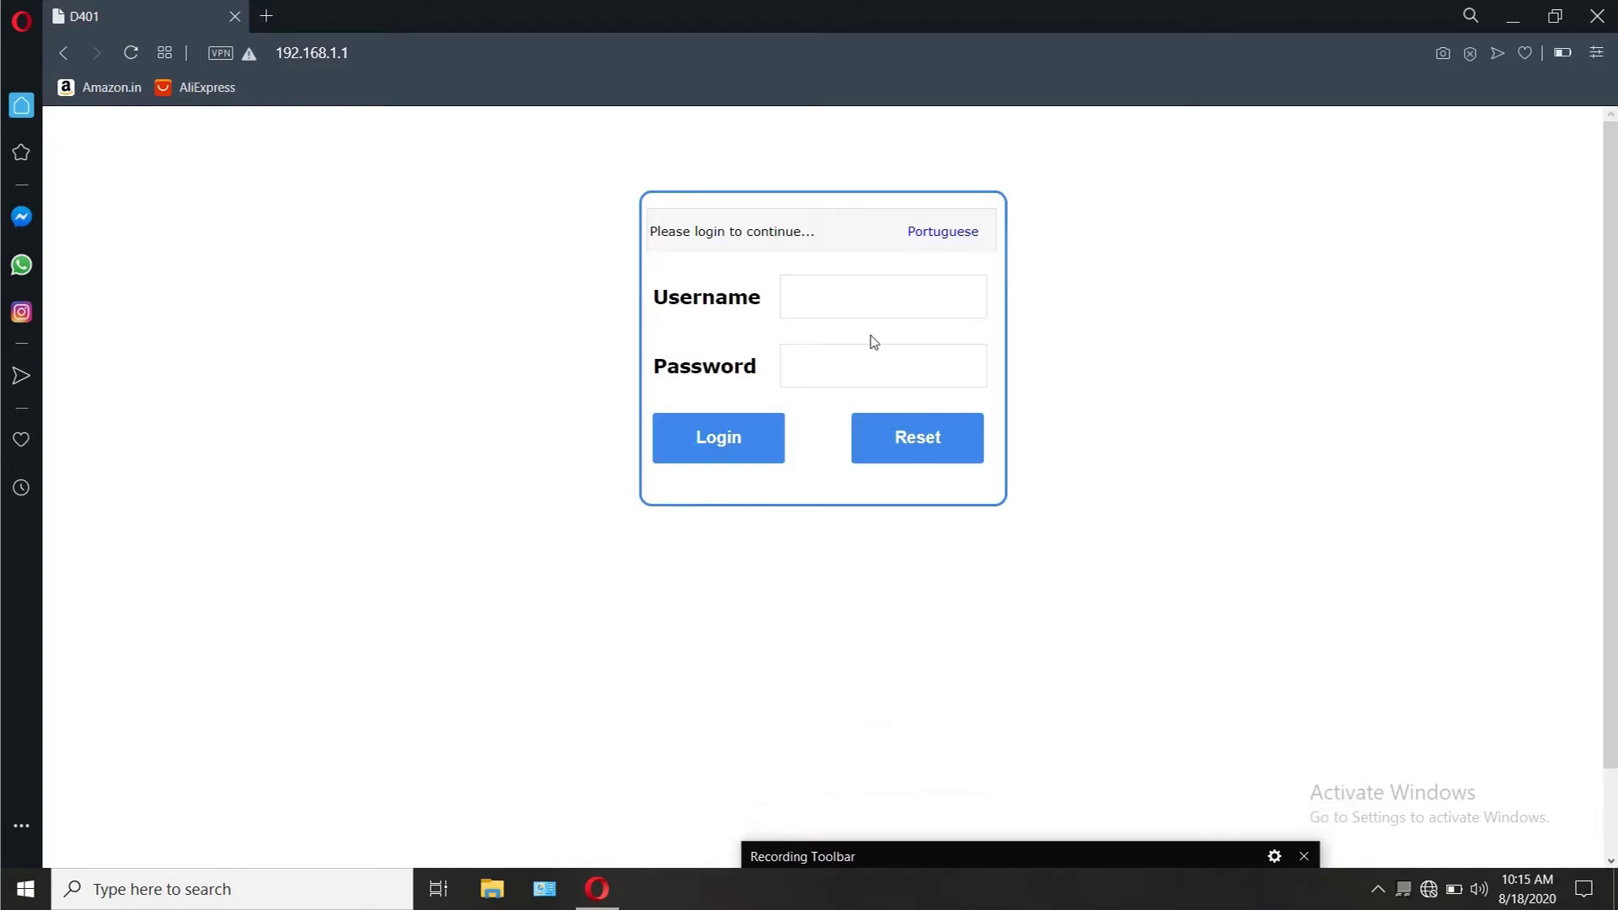
left_click(848, 303)
left_click(835, 344)
left_click(840, 362)
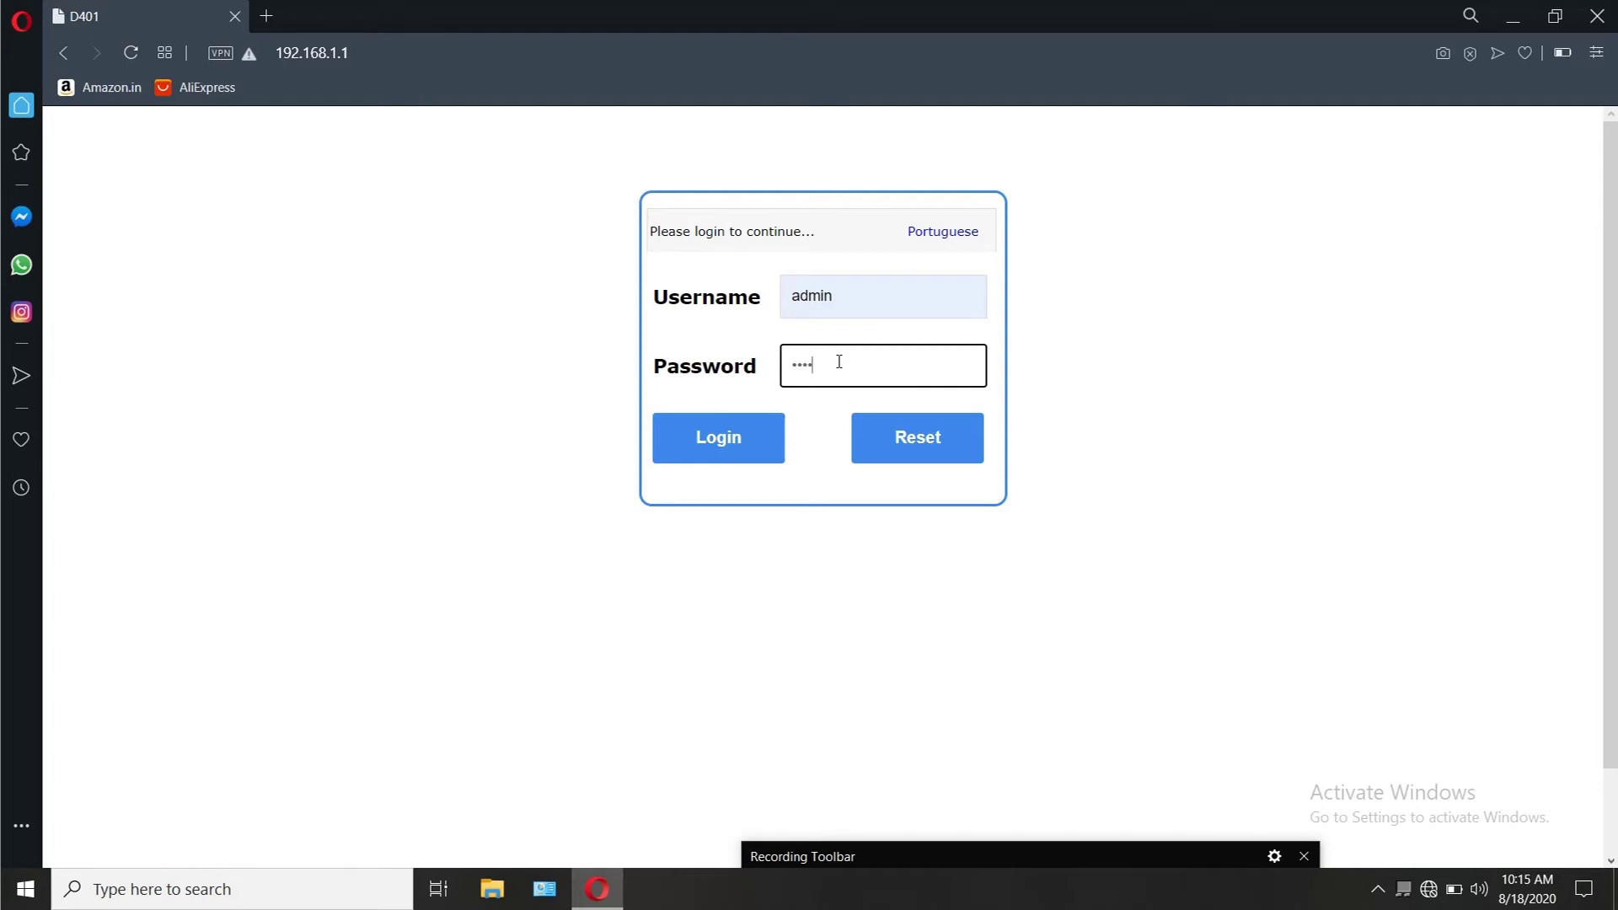
left_click(772, 448)
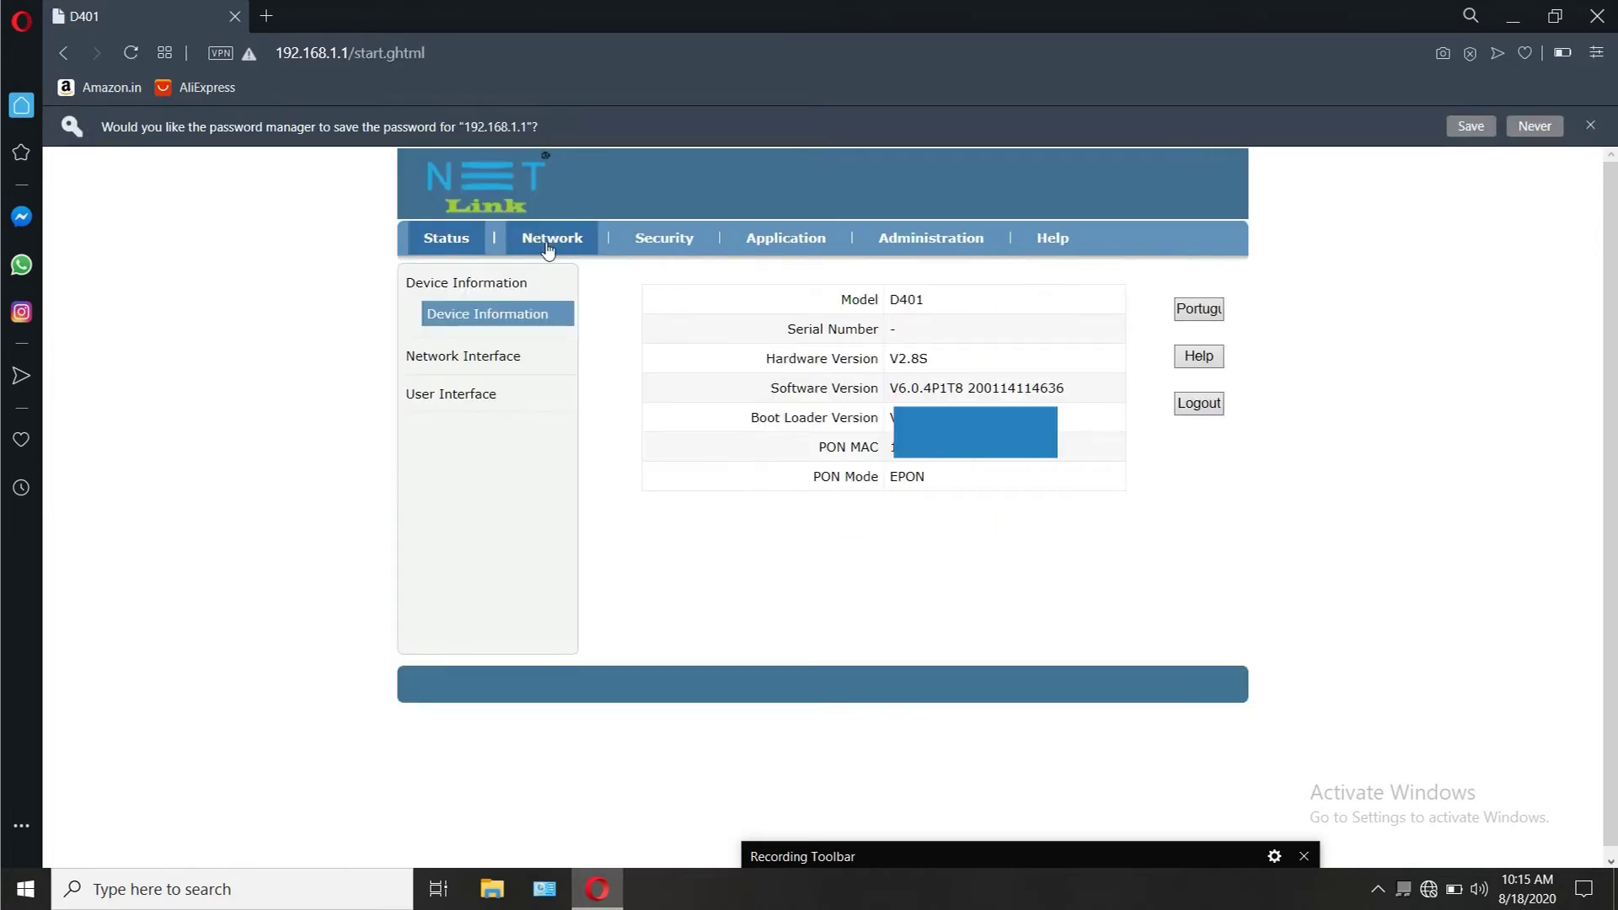
Step: Review the Ethernet, WAN connection and PON status pages, then open Network > WAN Connection
left_click(549, 243)
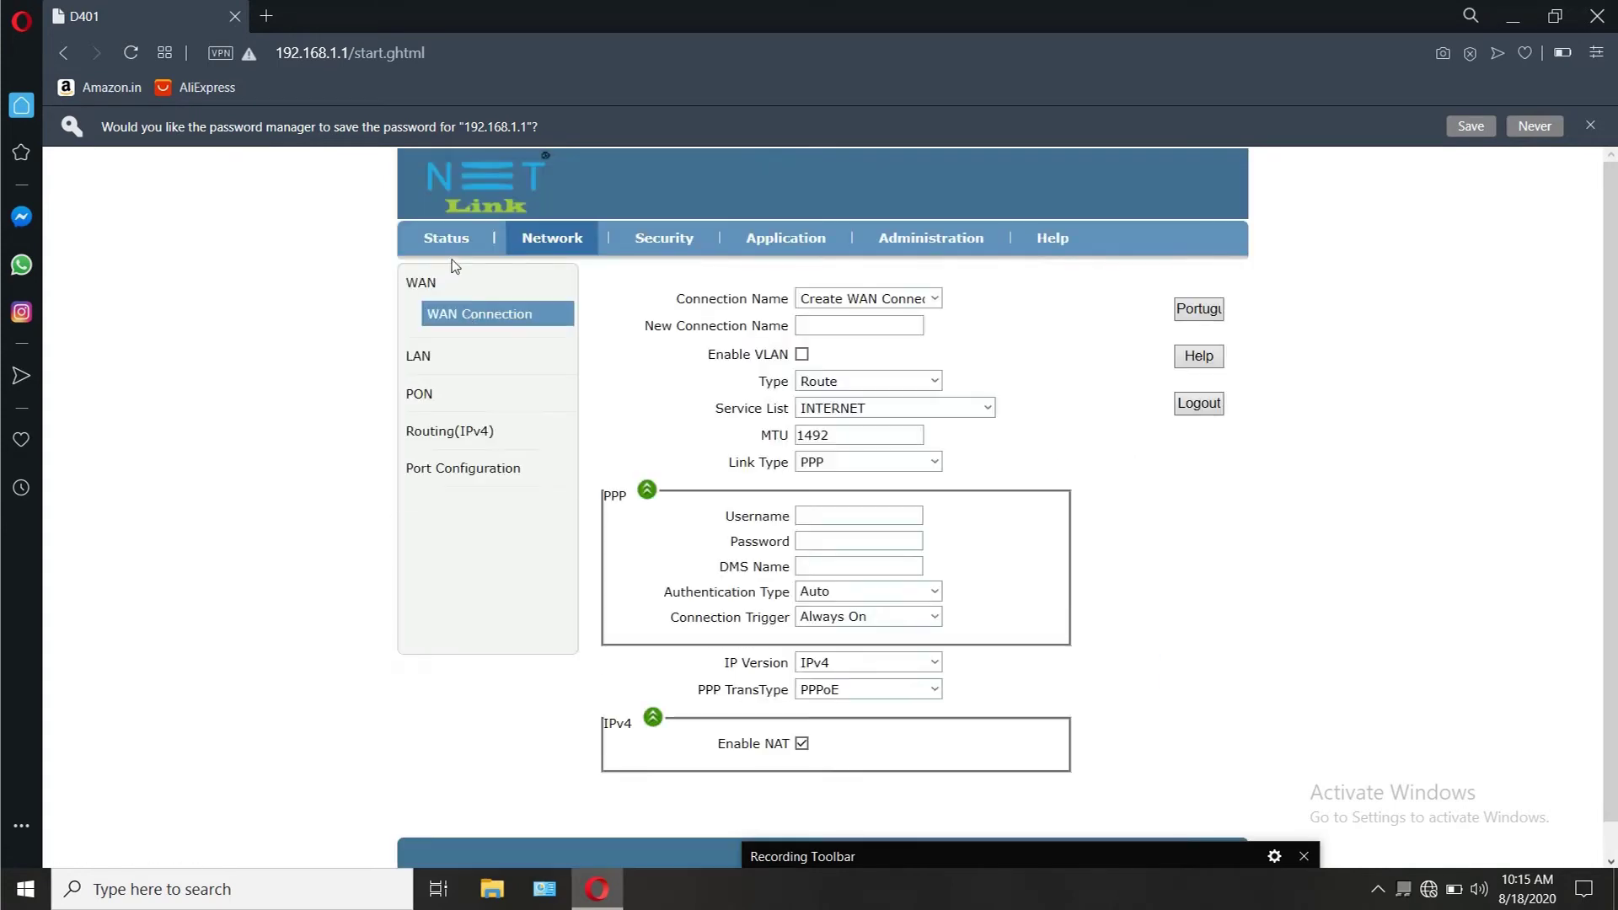
left_click(455, 243)
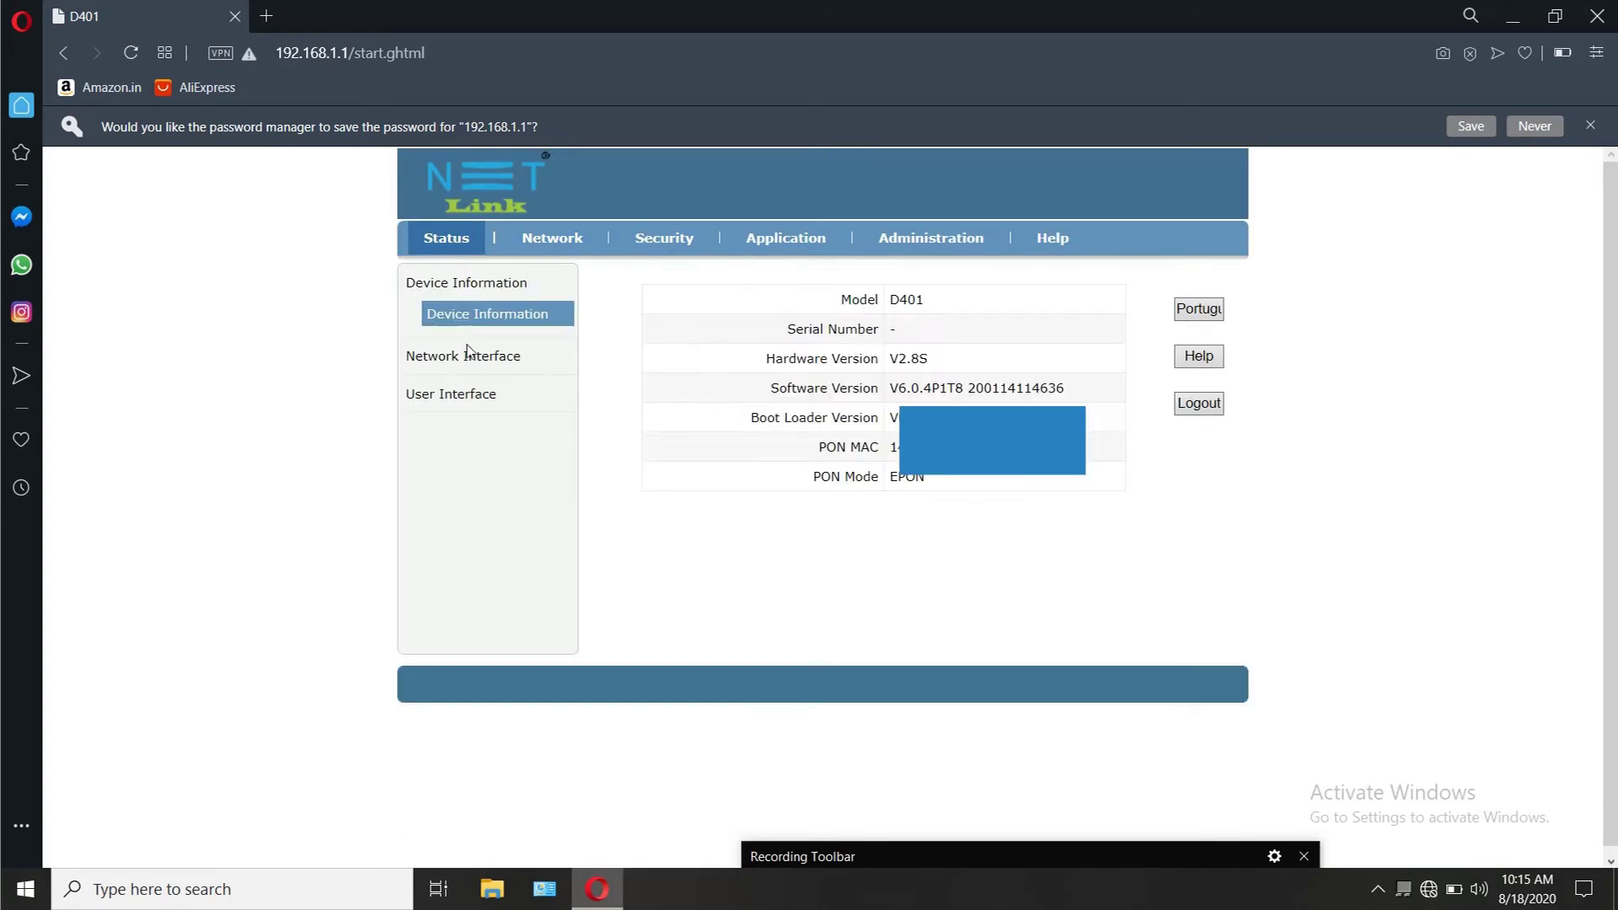
left_click(465, 396)
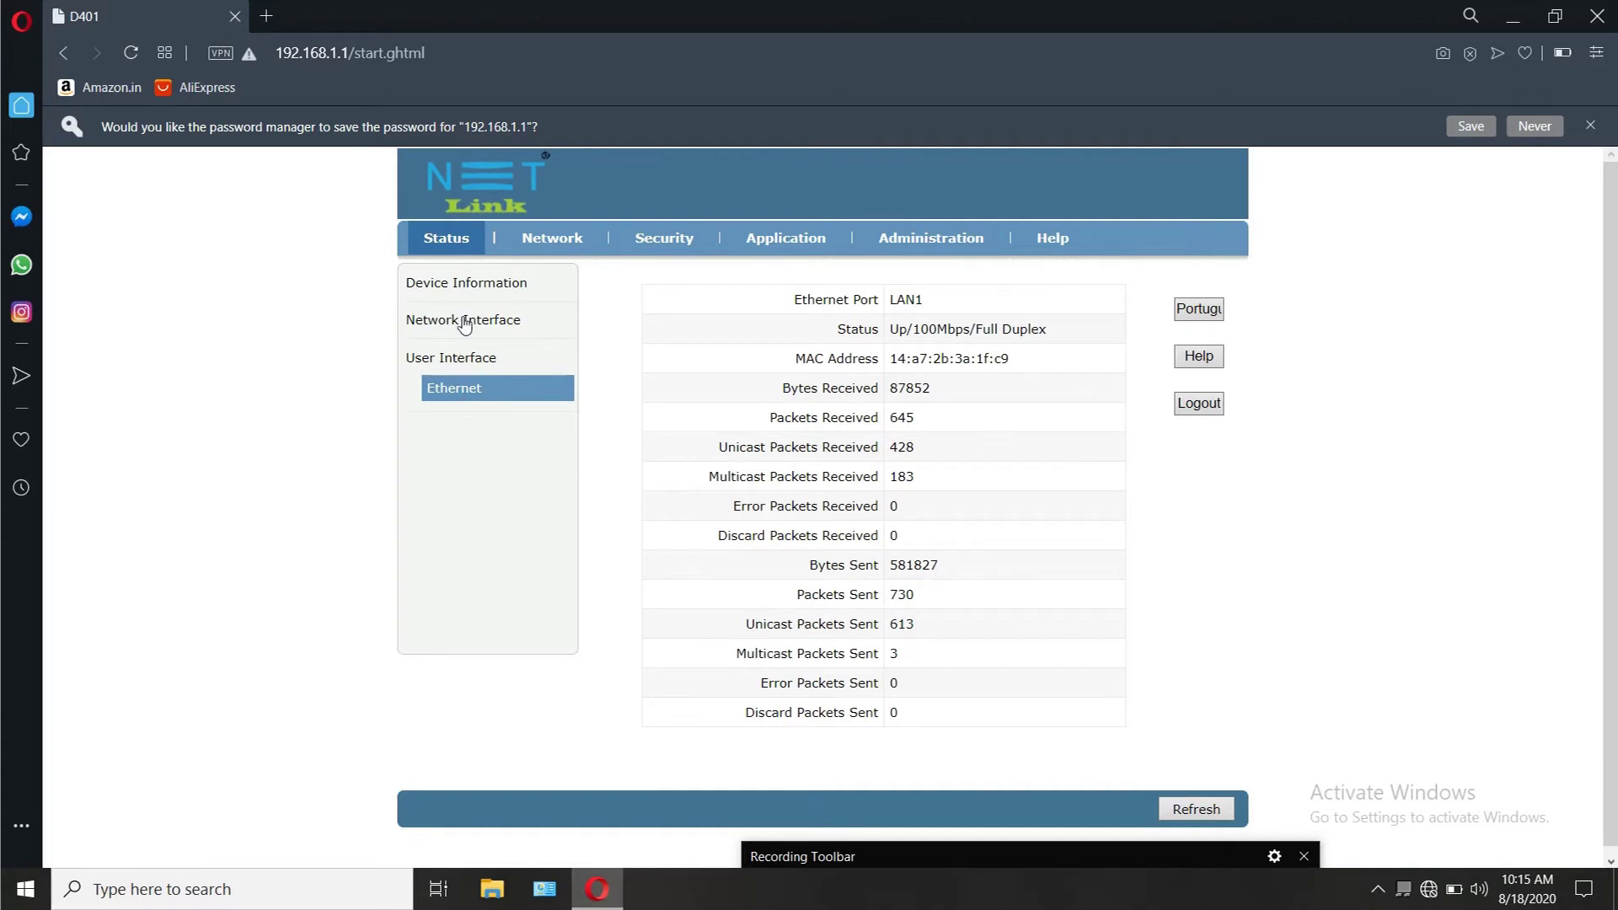
left_click(464, 320)
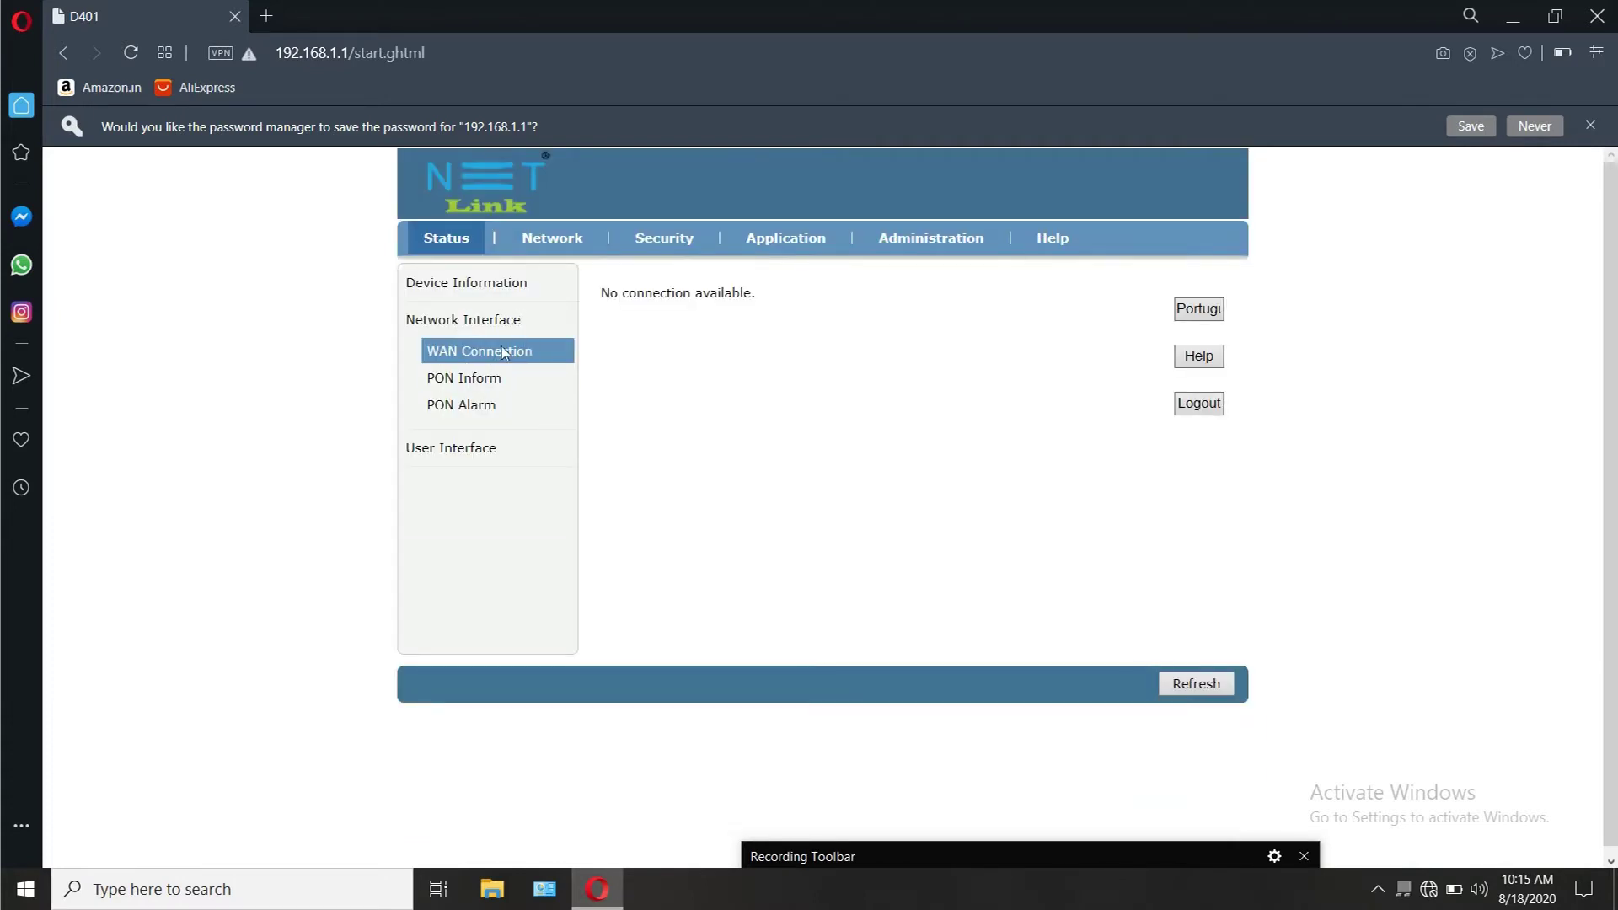
left_click(469, 389)
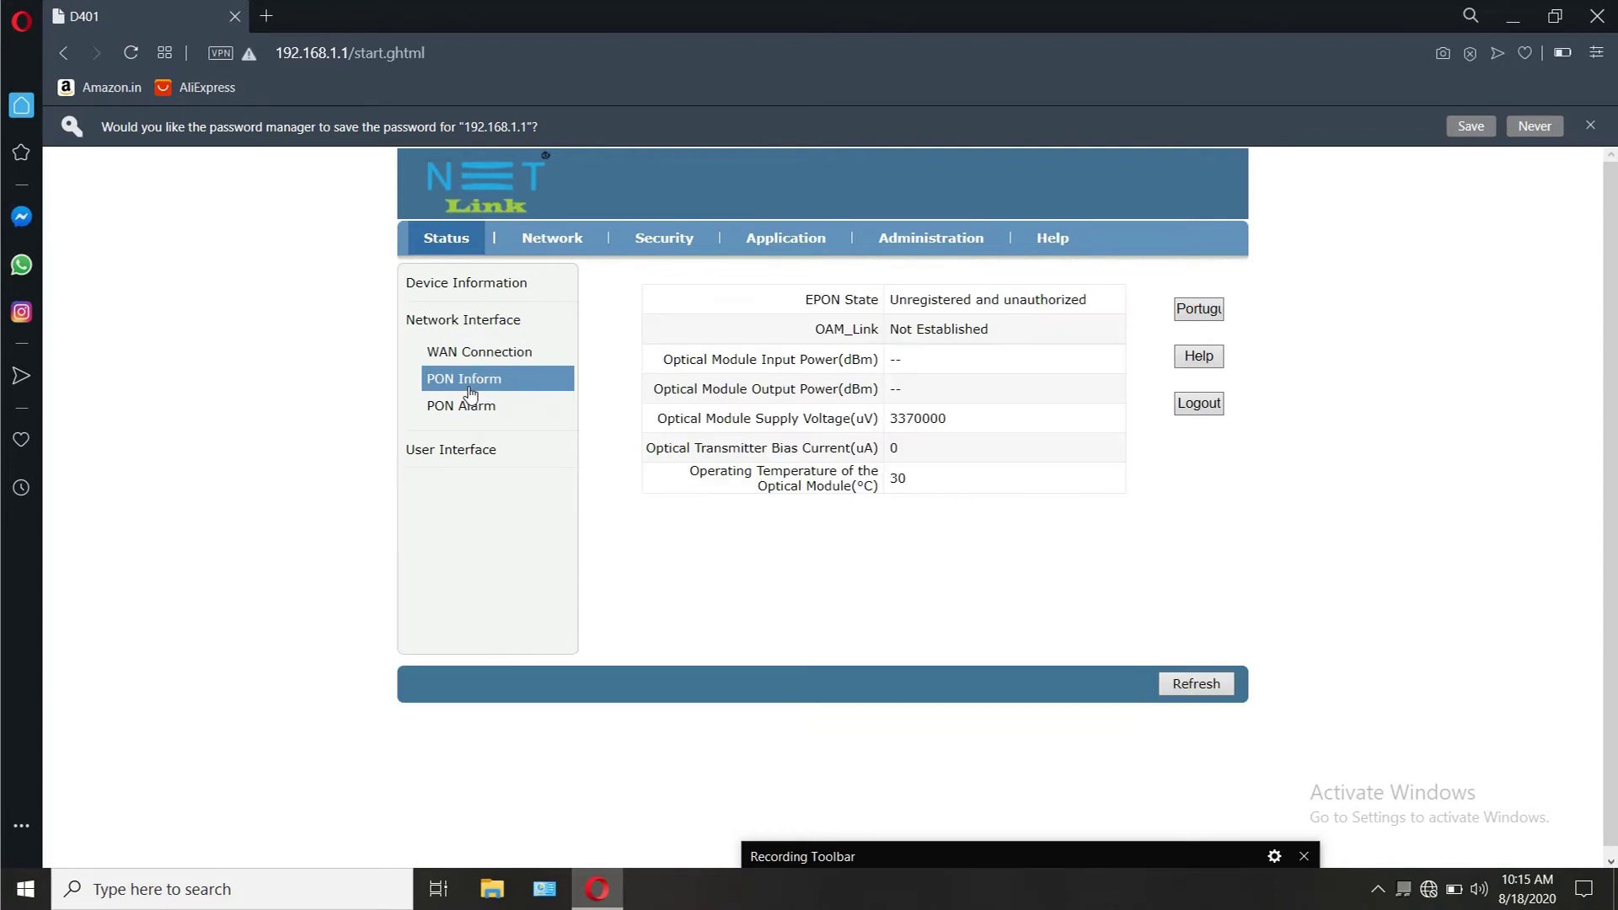
left_click(552, 198)
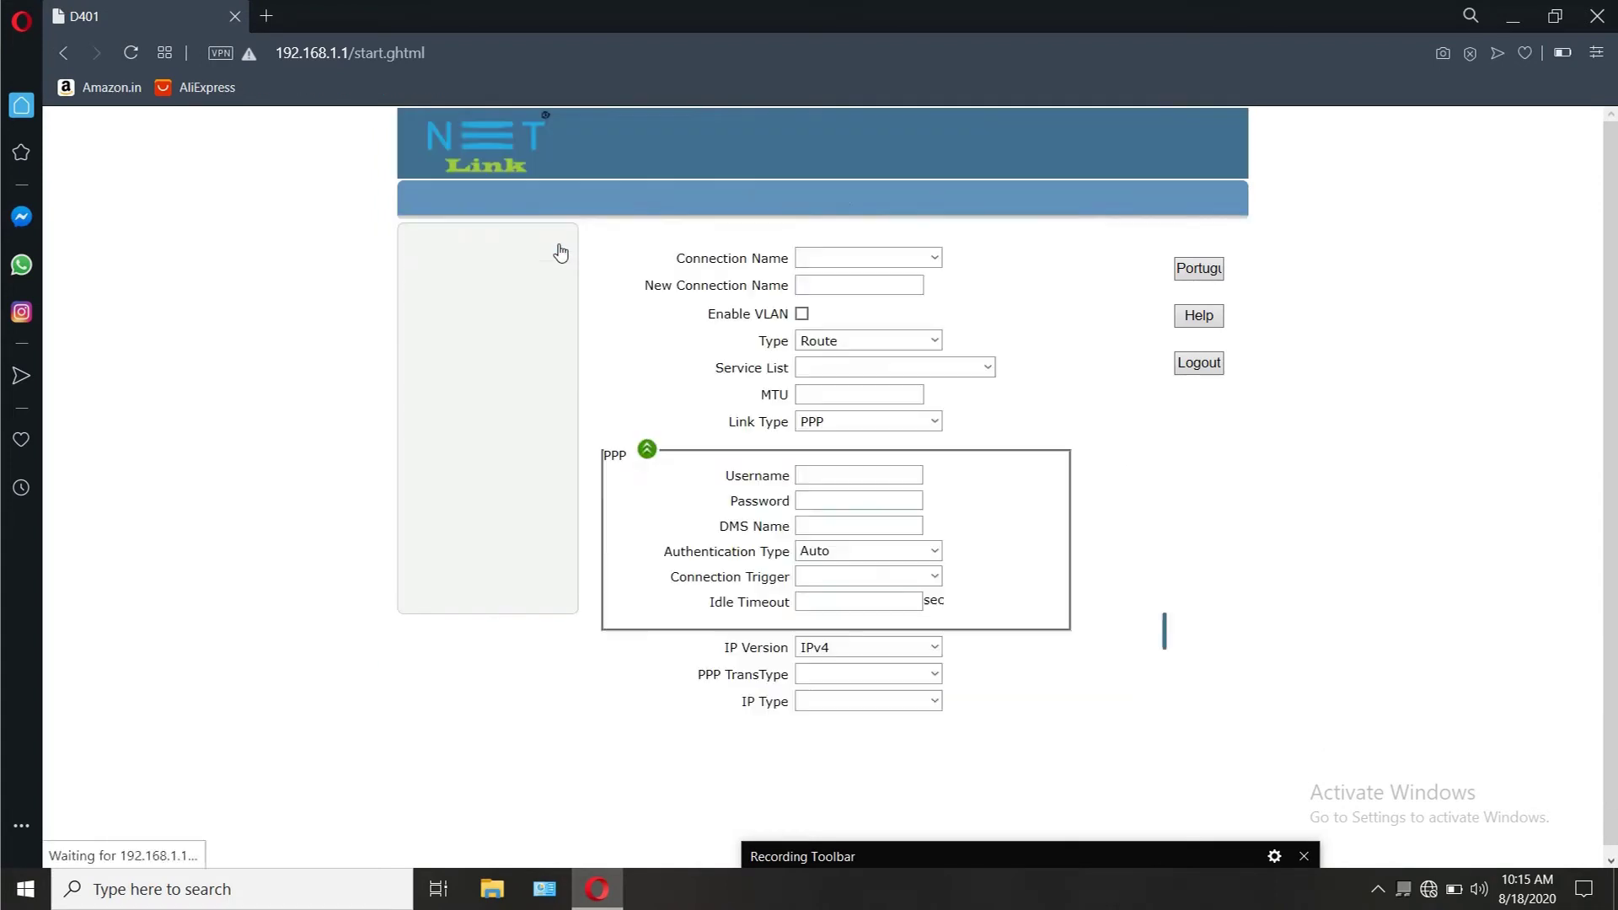
Step: Name the new connection railwire and keep Route mode with the INTERNET service
left_click(850, 286)
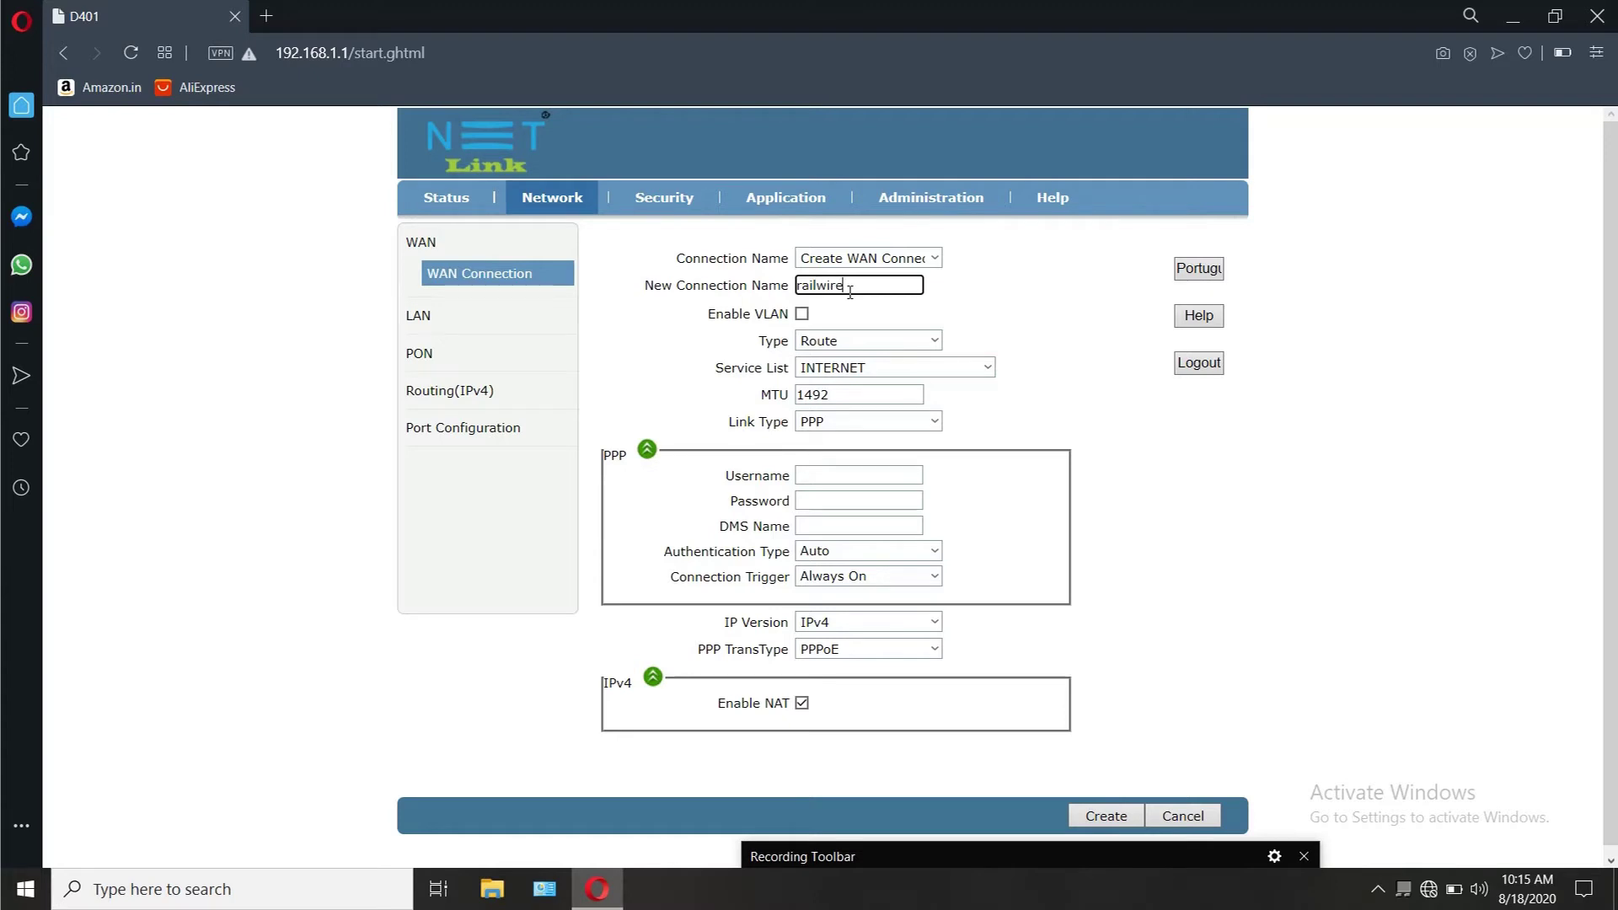
left_click(877, 341)
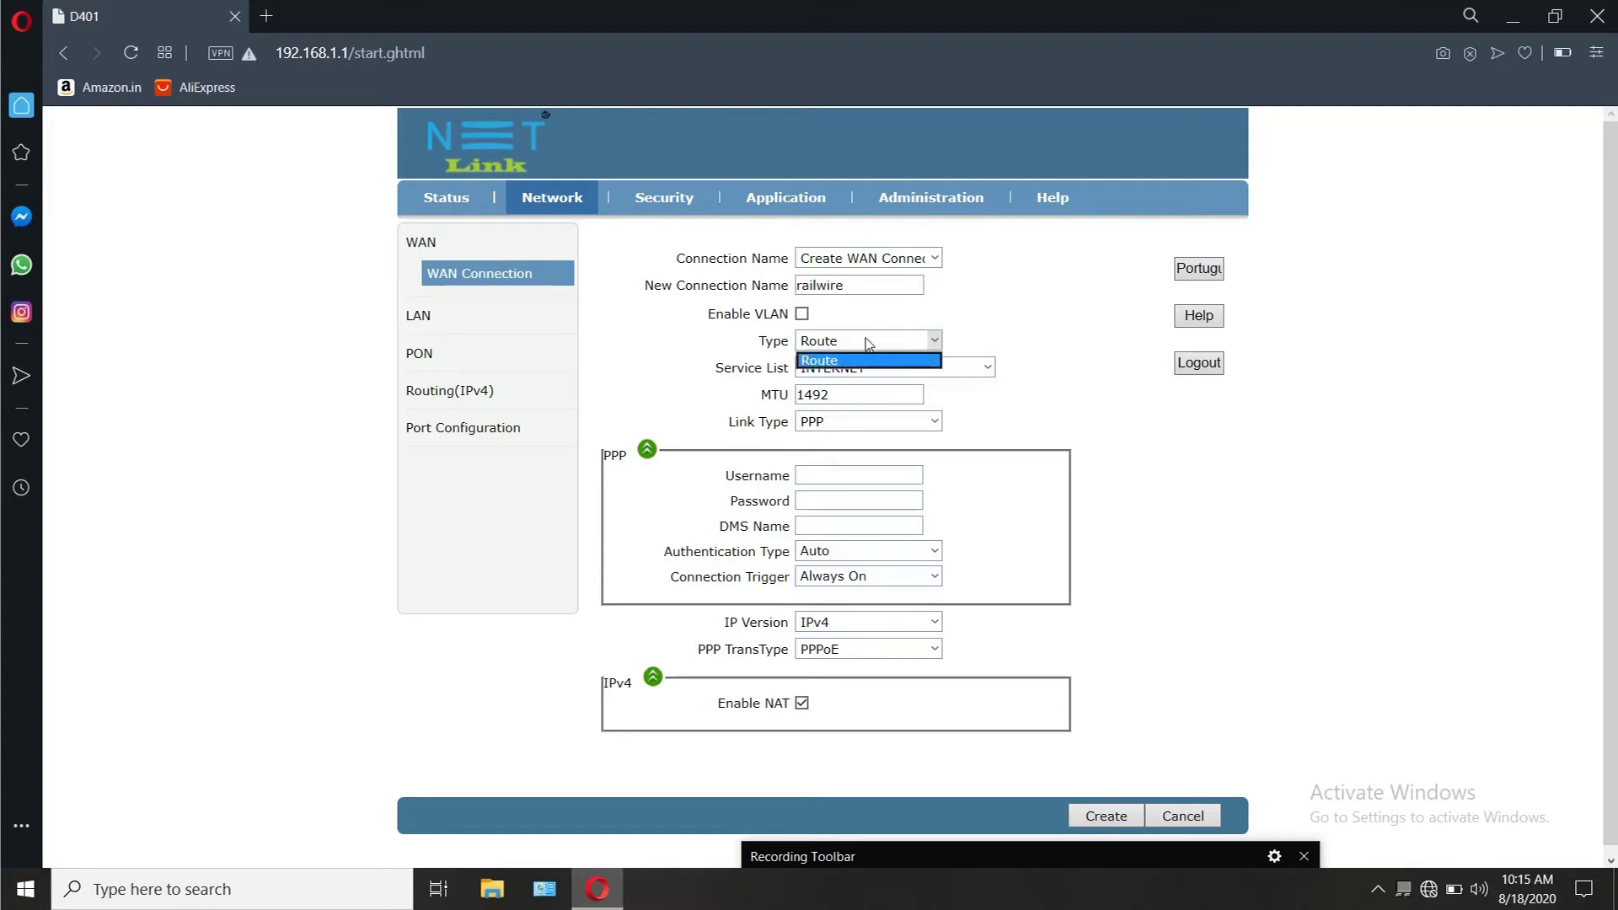
left_click(868, 360)
left_click(864, 367)
left_click(864, 371)
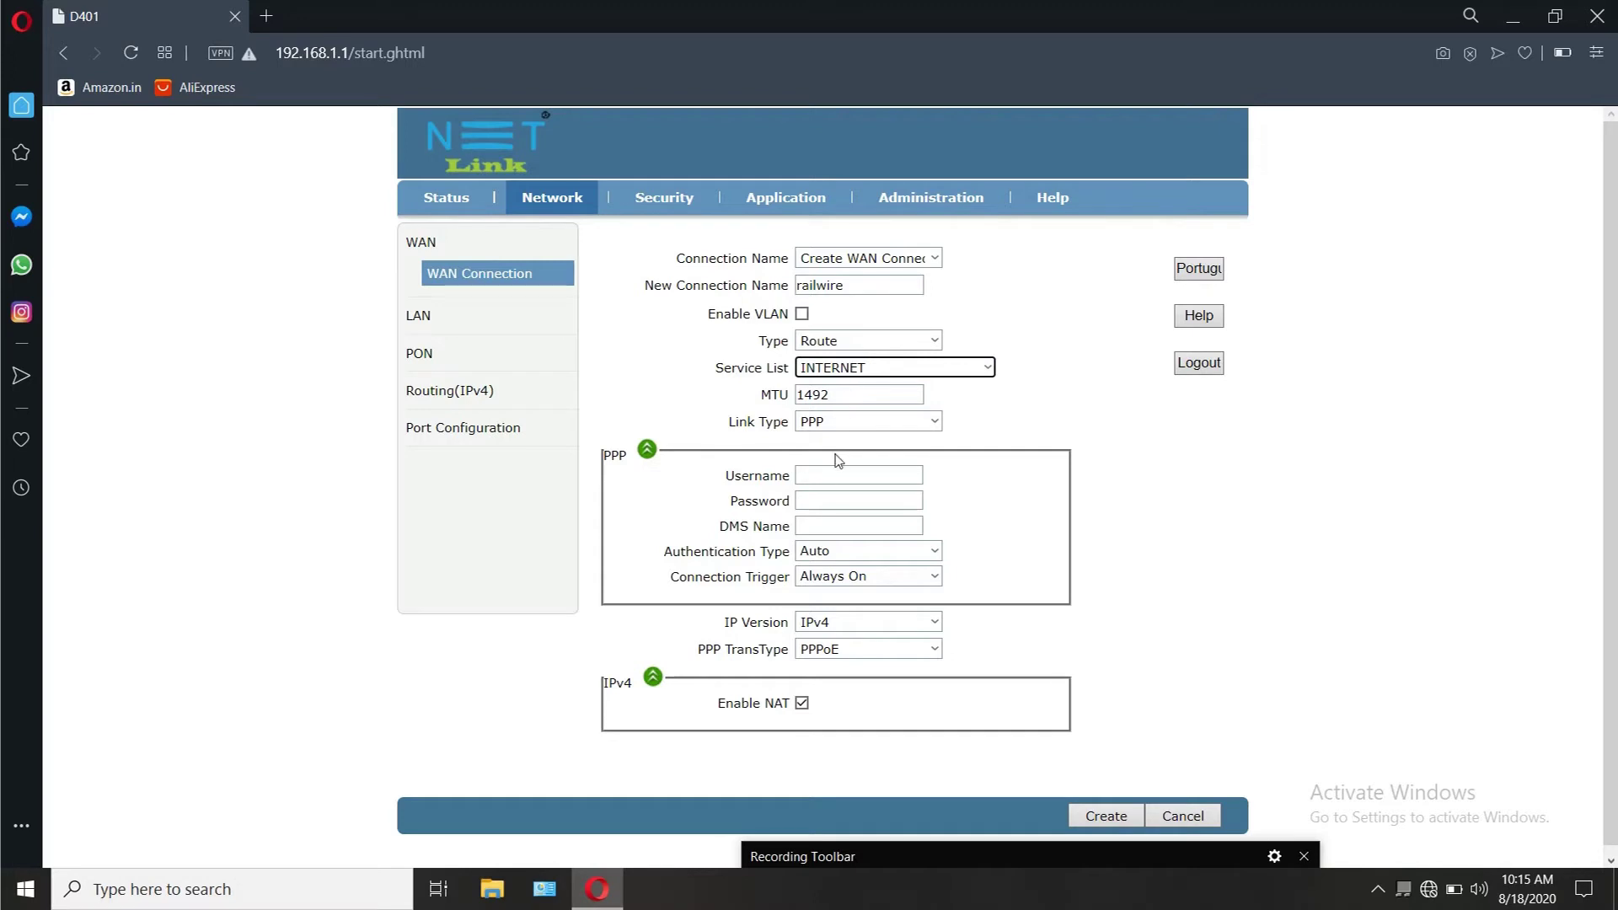
Step: Fill in the PPPoE account username and password
left_click(826, 479)
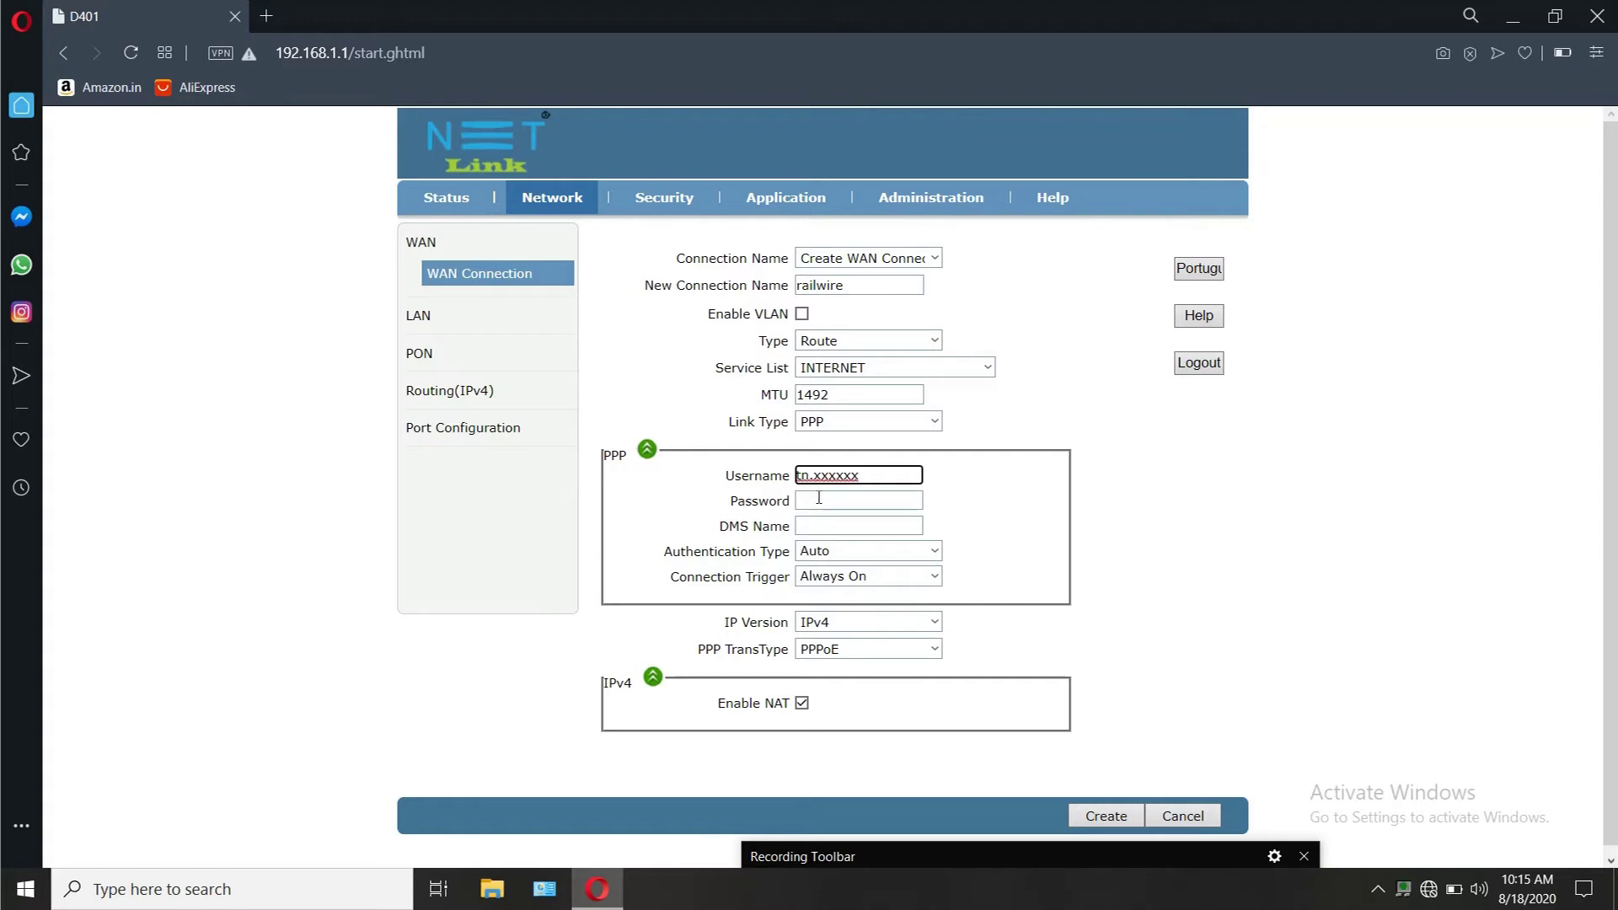
left_click(819, 498)
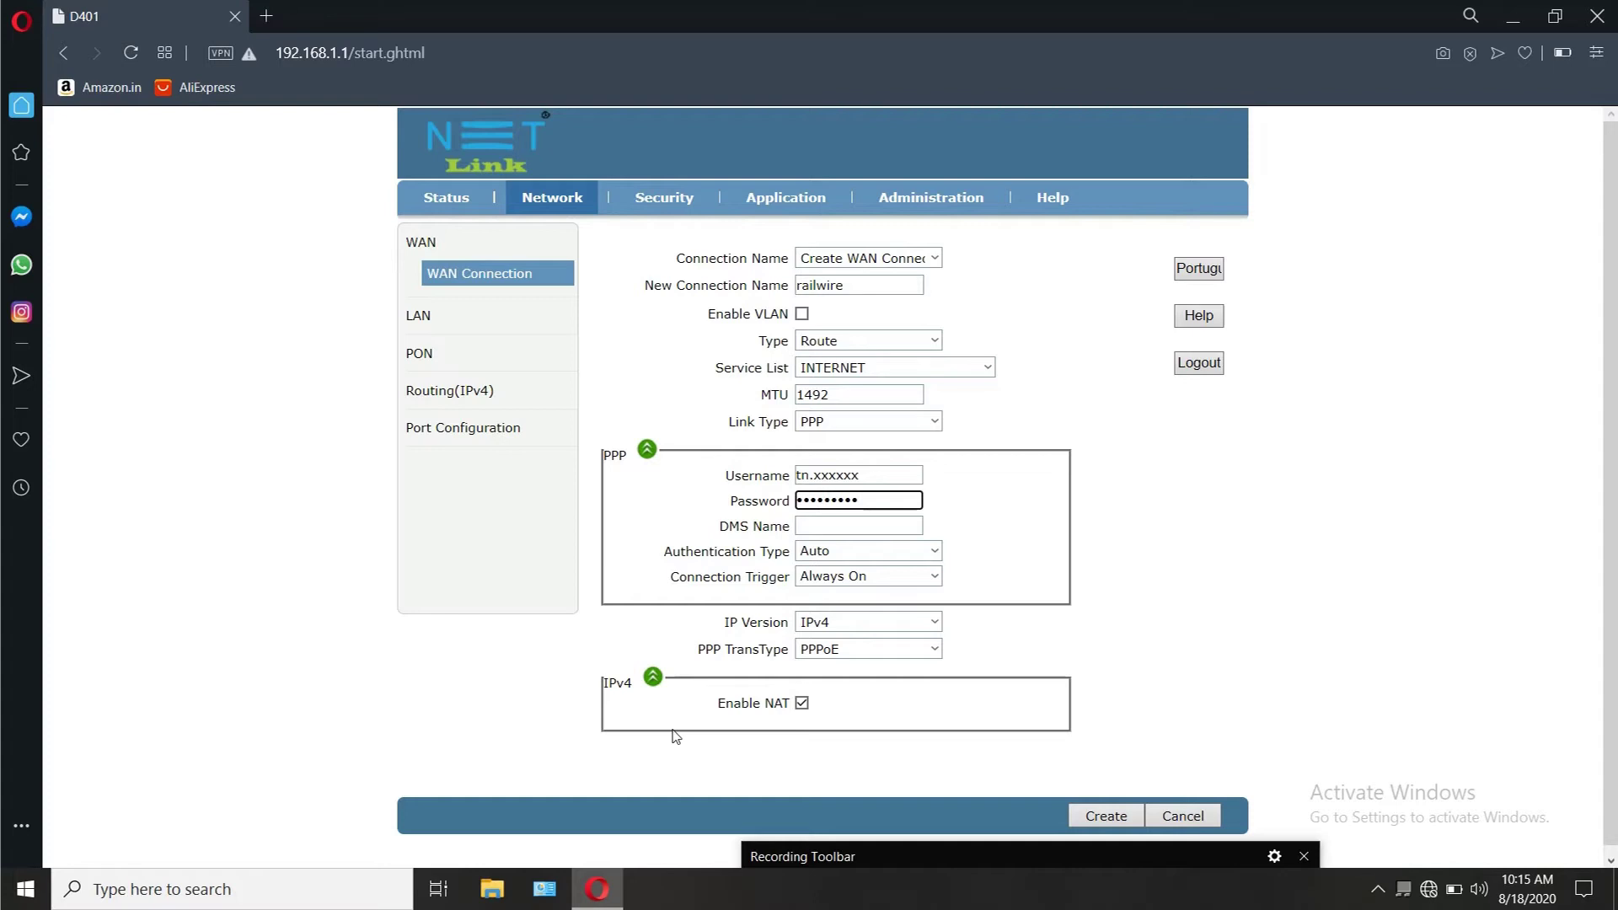
scroll(927, 762, "down", 1)
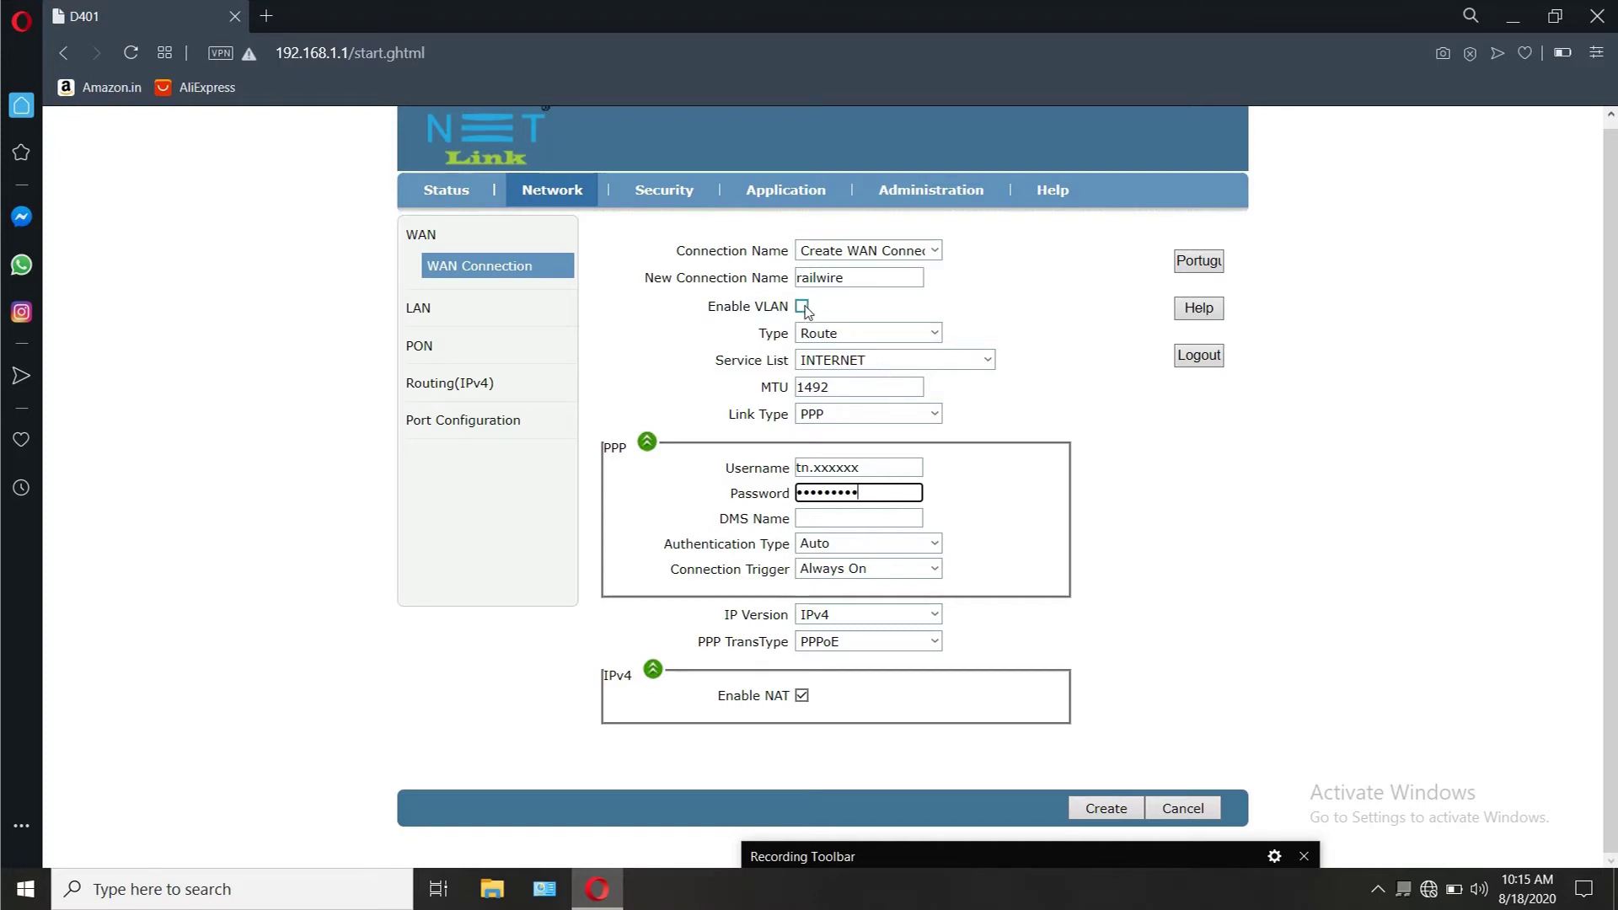
Step: Rename the connection to bsnl, enable VLAN tagging and set VLAN ID 199
double_click(865, 281)
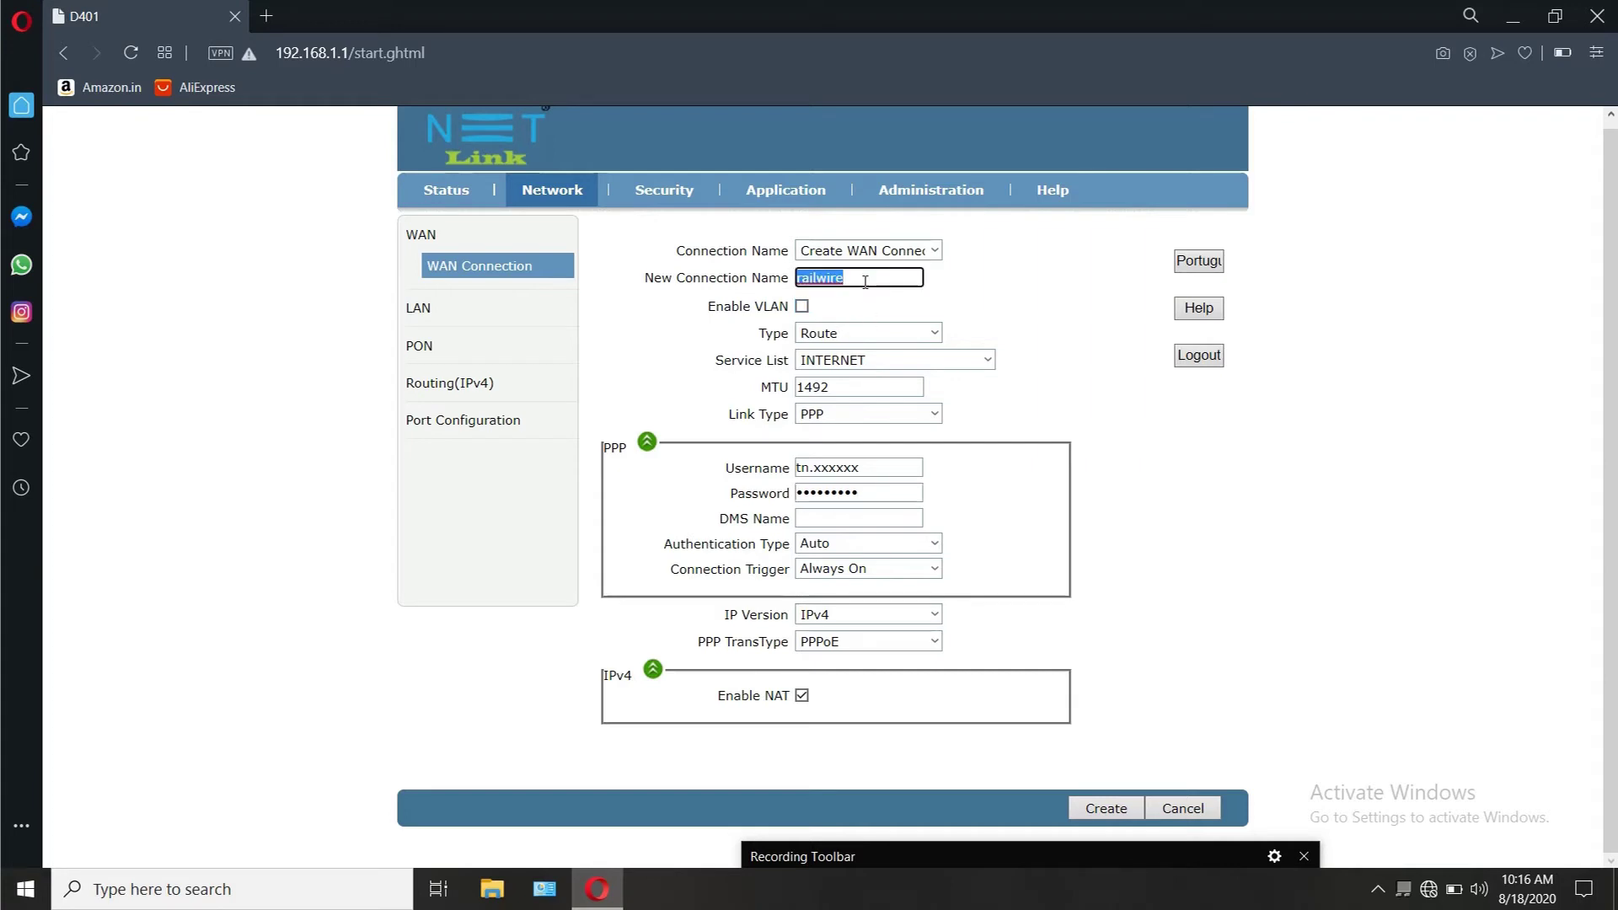
key("BackSpace")
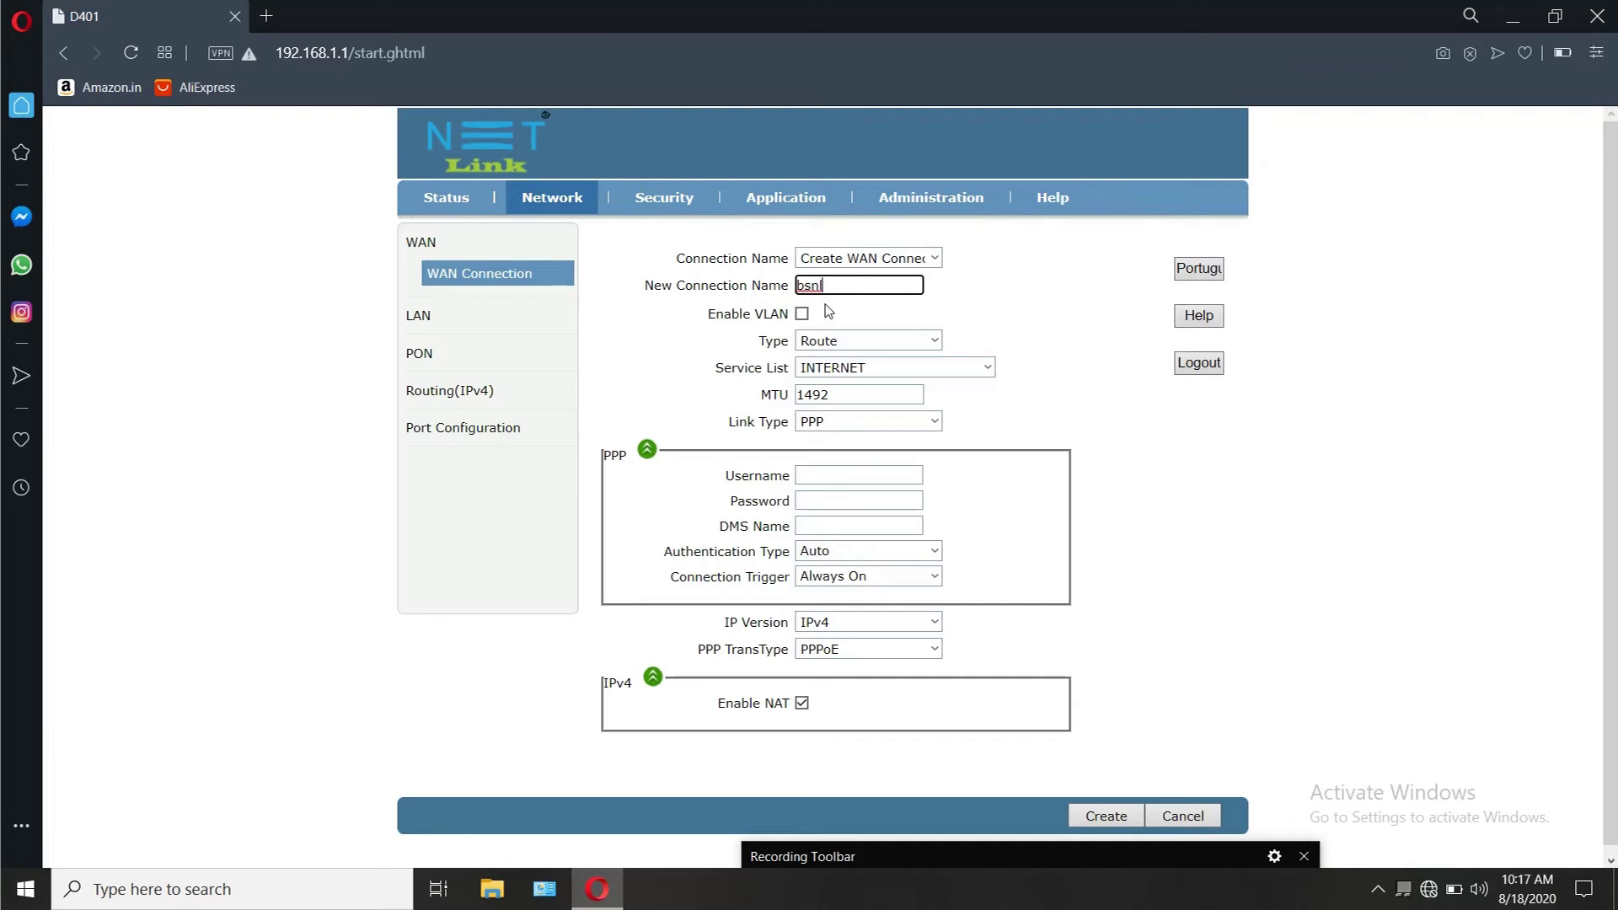
left_click(802, 314)
left_click(821, 342)
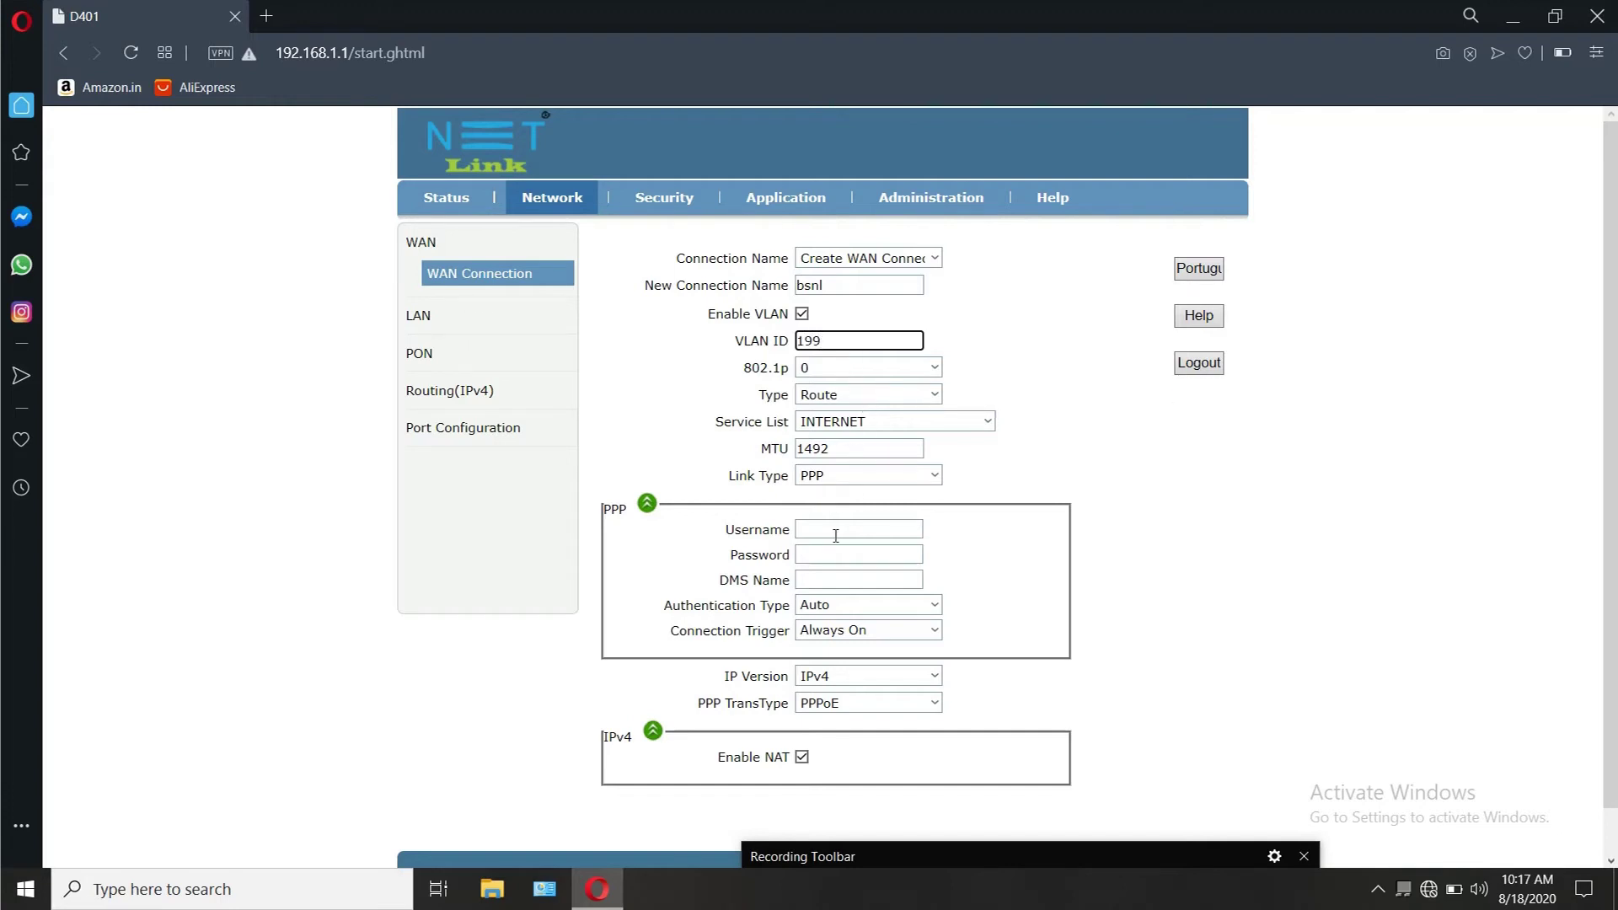
scroll(931, 367, "down", 1)
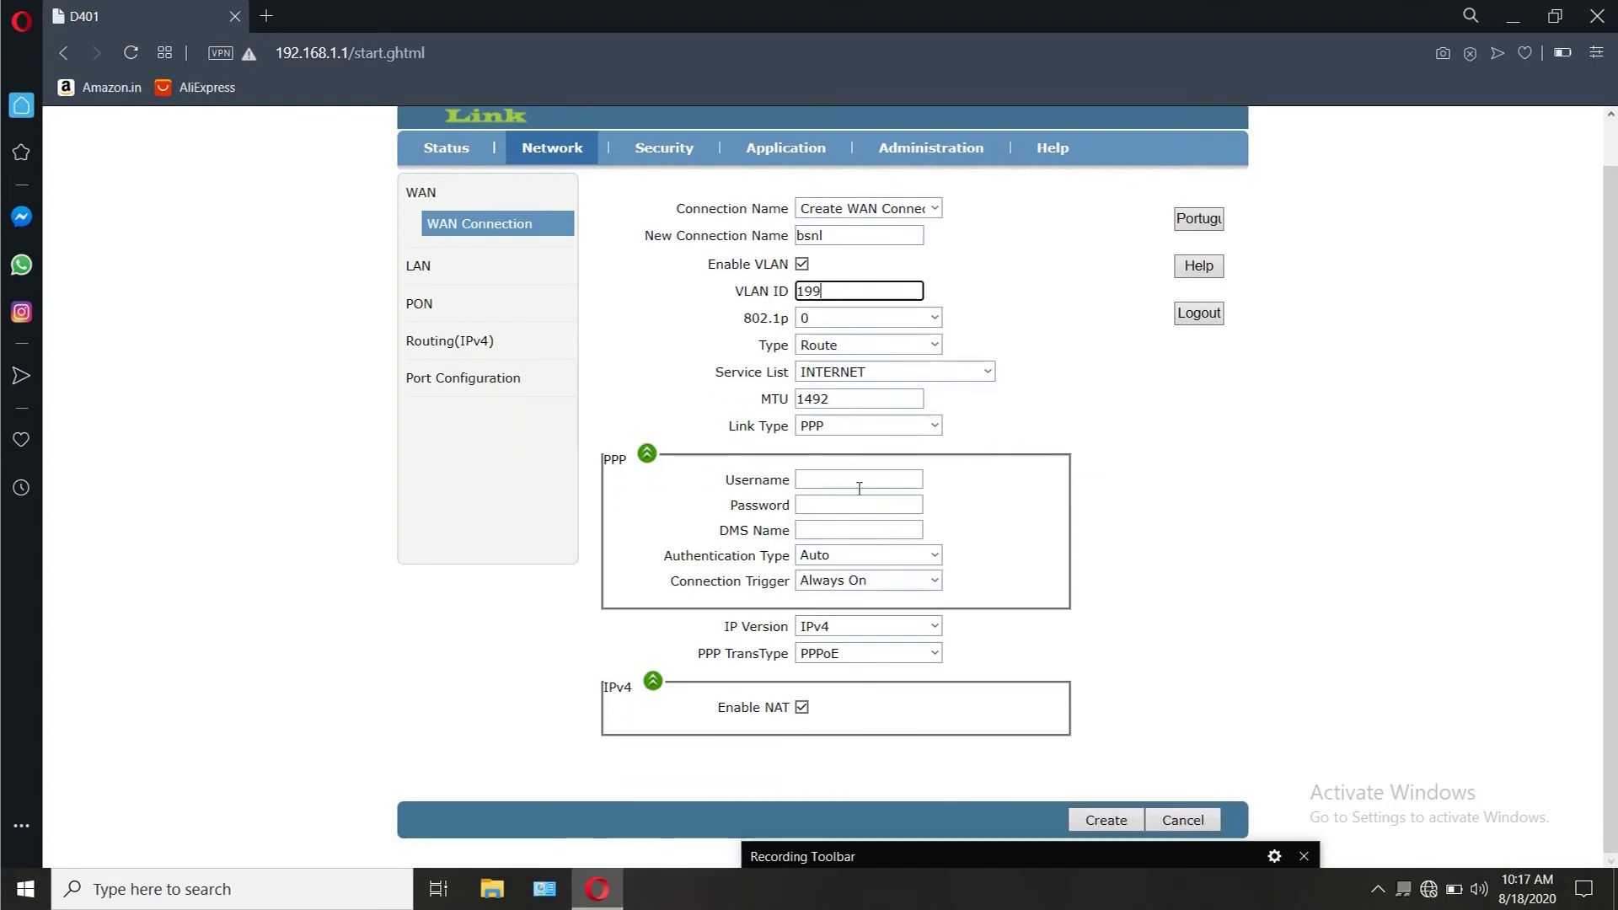
Step: Enter the subscriber's PPPoE username and password and create the bsnl connection
left_click(859, 479)
left_click(862, 506)
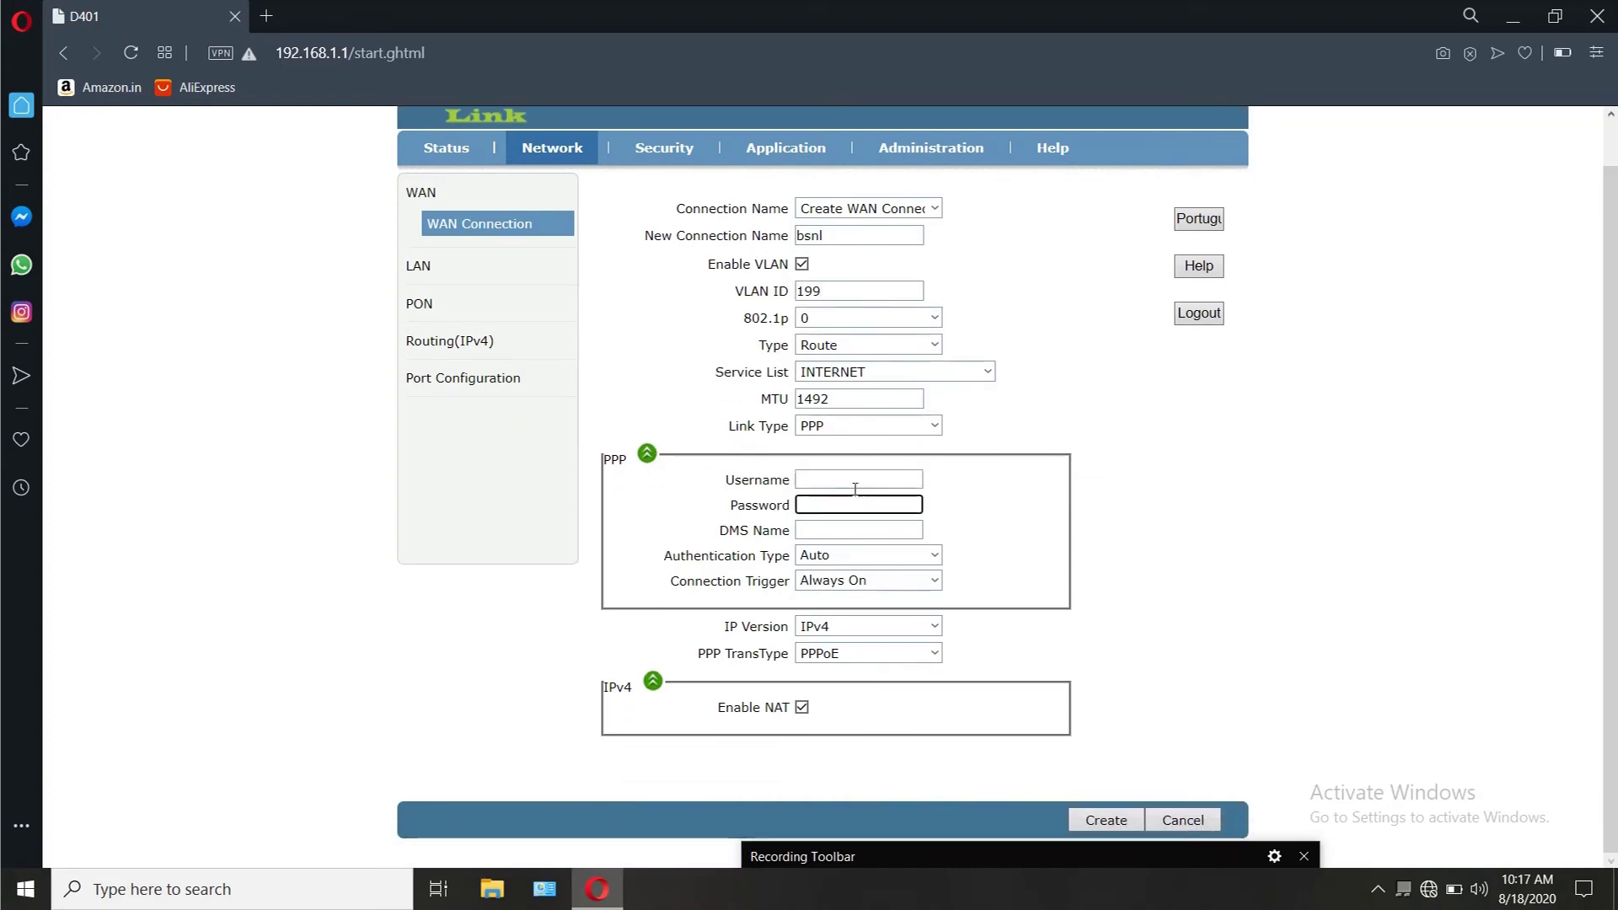
left_click(854, 485)
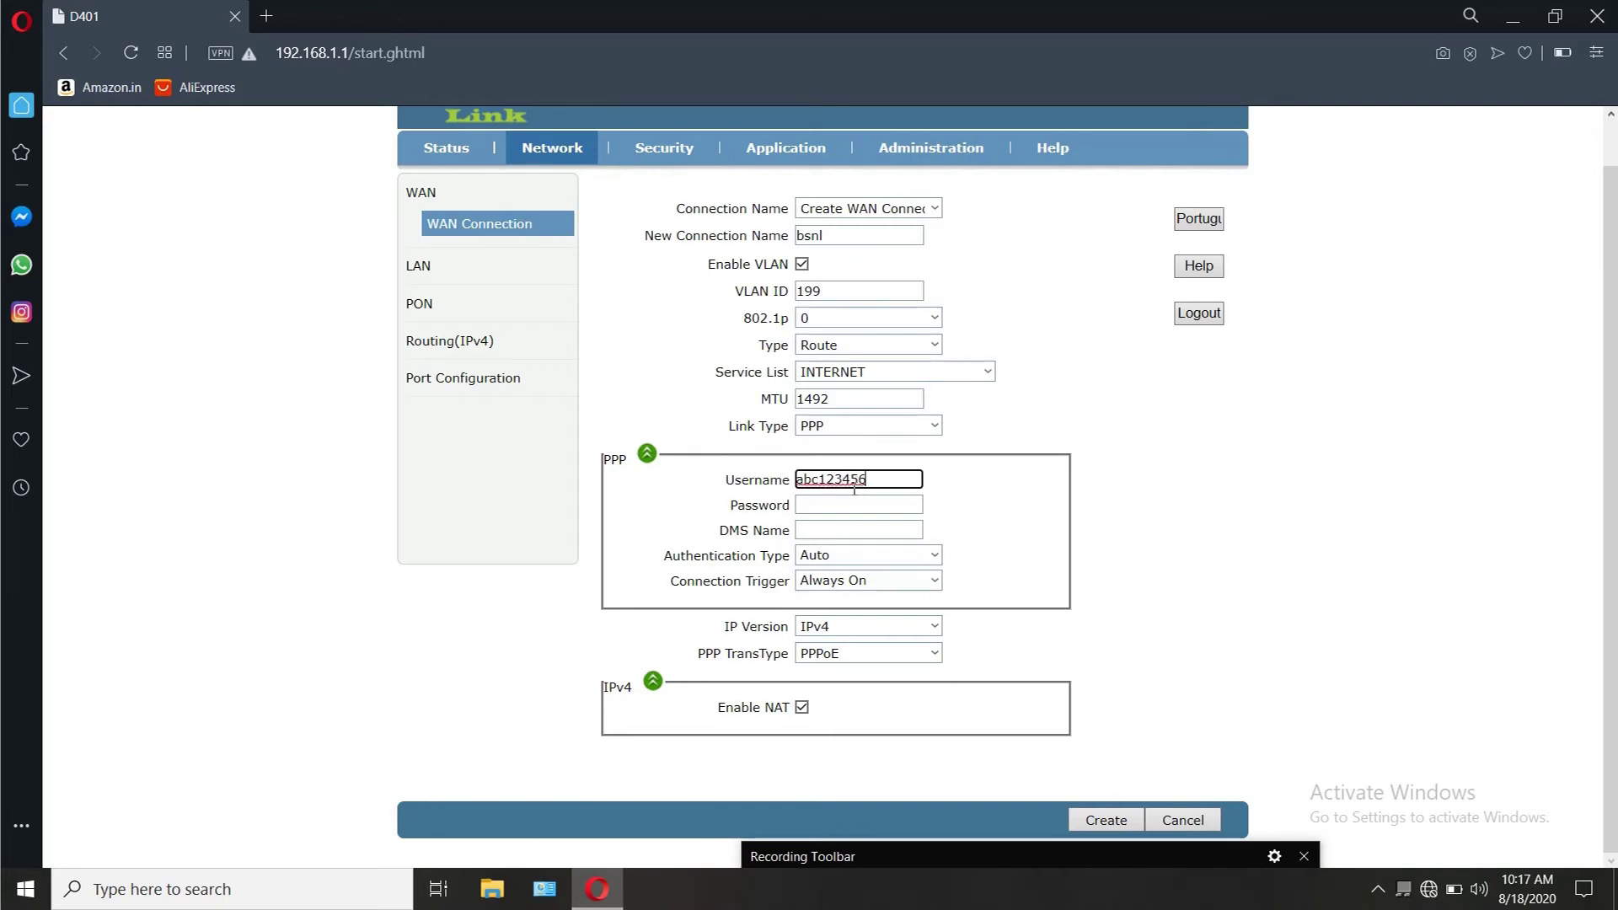
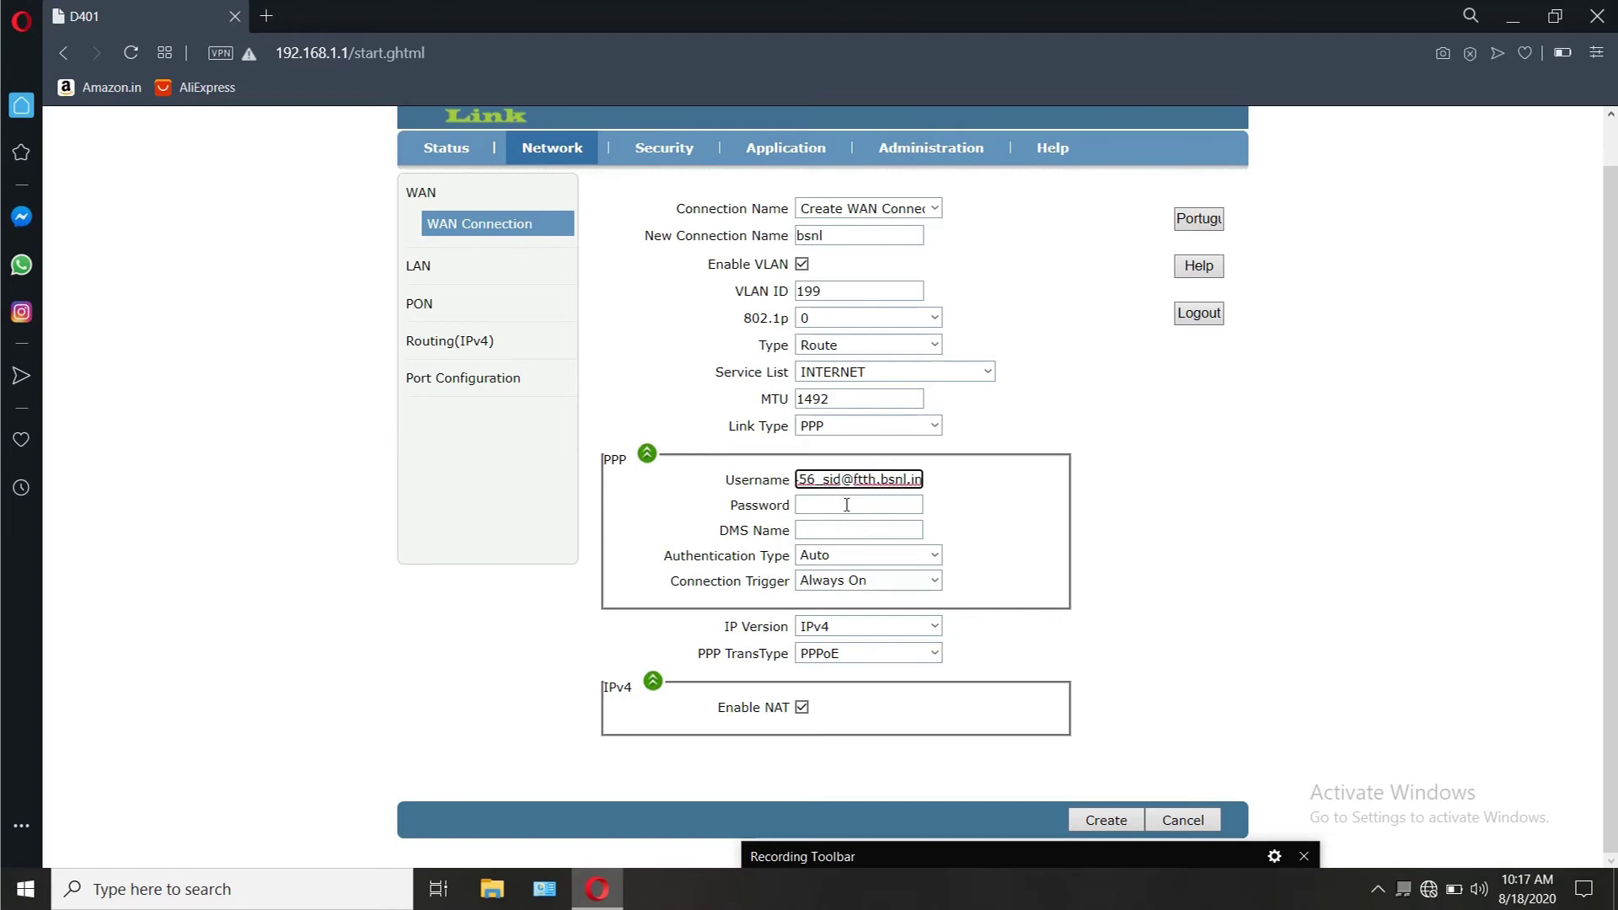
left_click(846, 508)
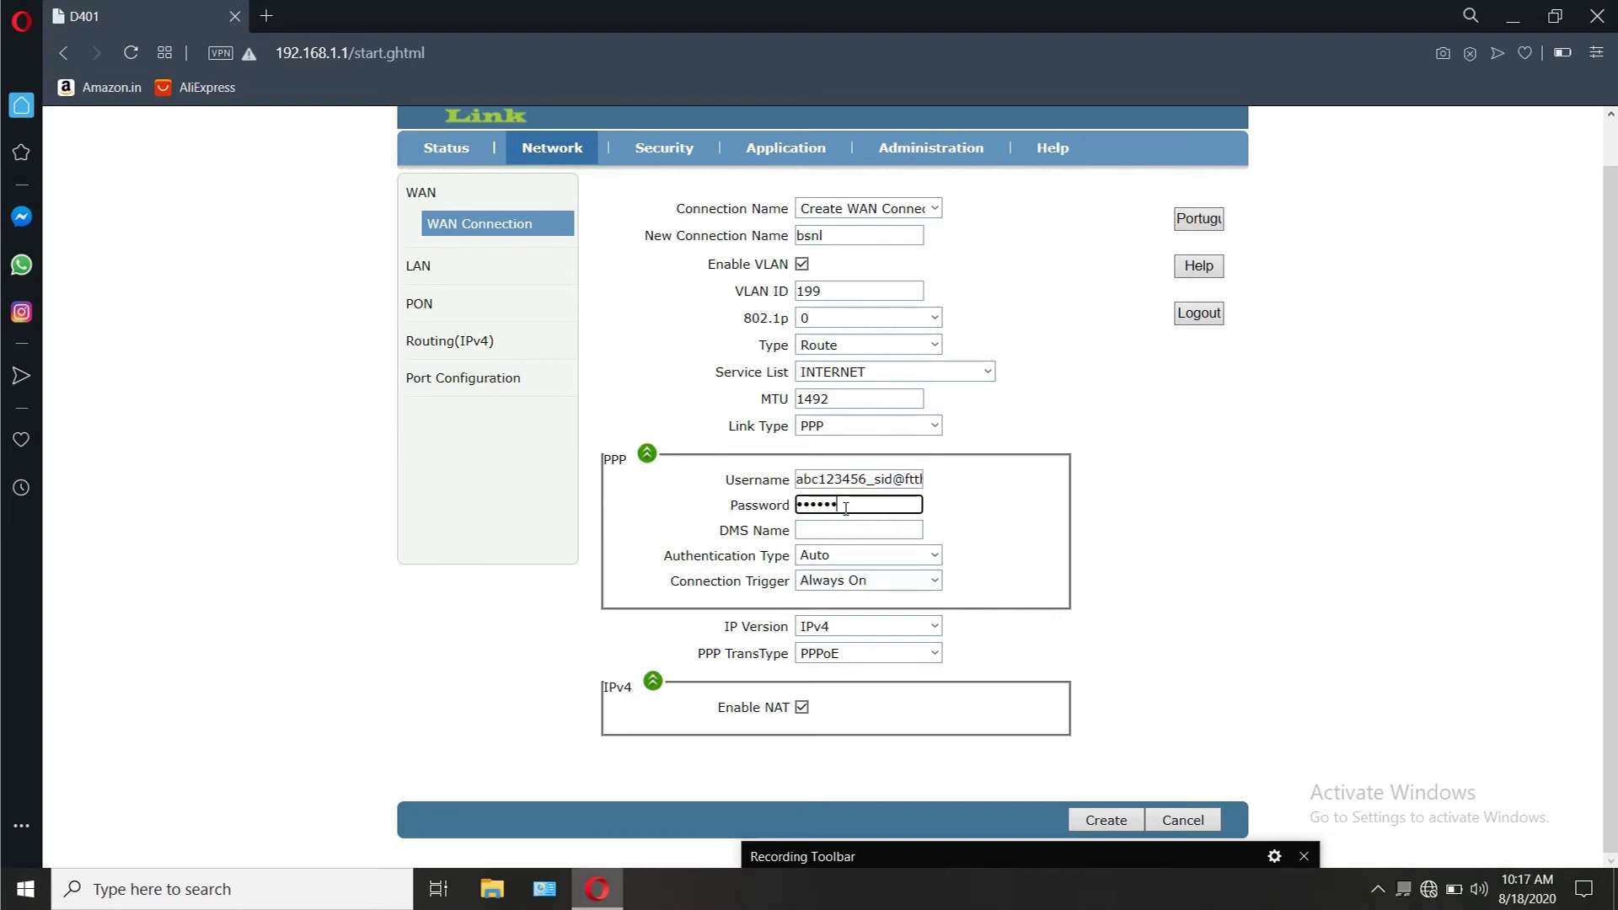
left_click(1099, 819)
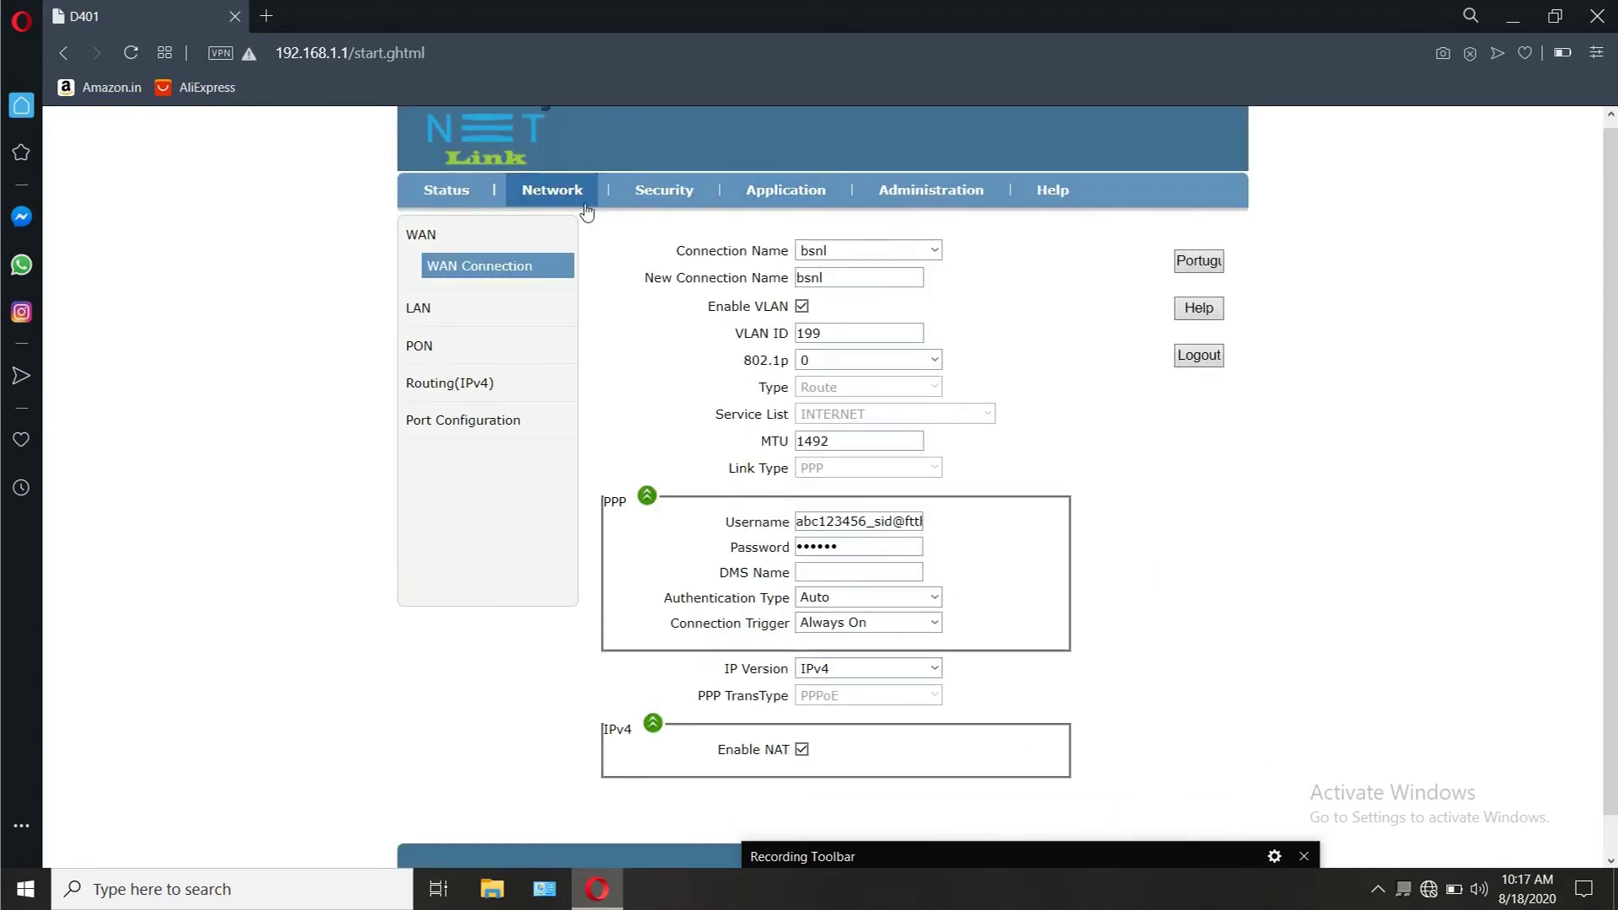
Step: Check the WAN status showing bsnl with no carrier, then reopen the WAN Connection setup page
left_click(459, 198)
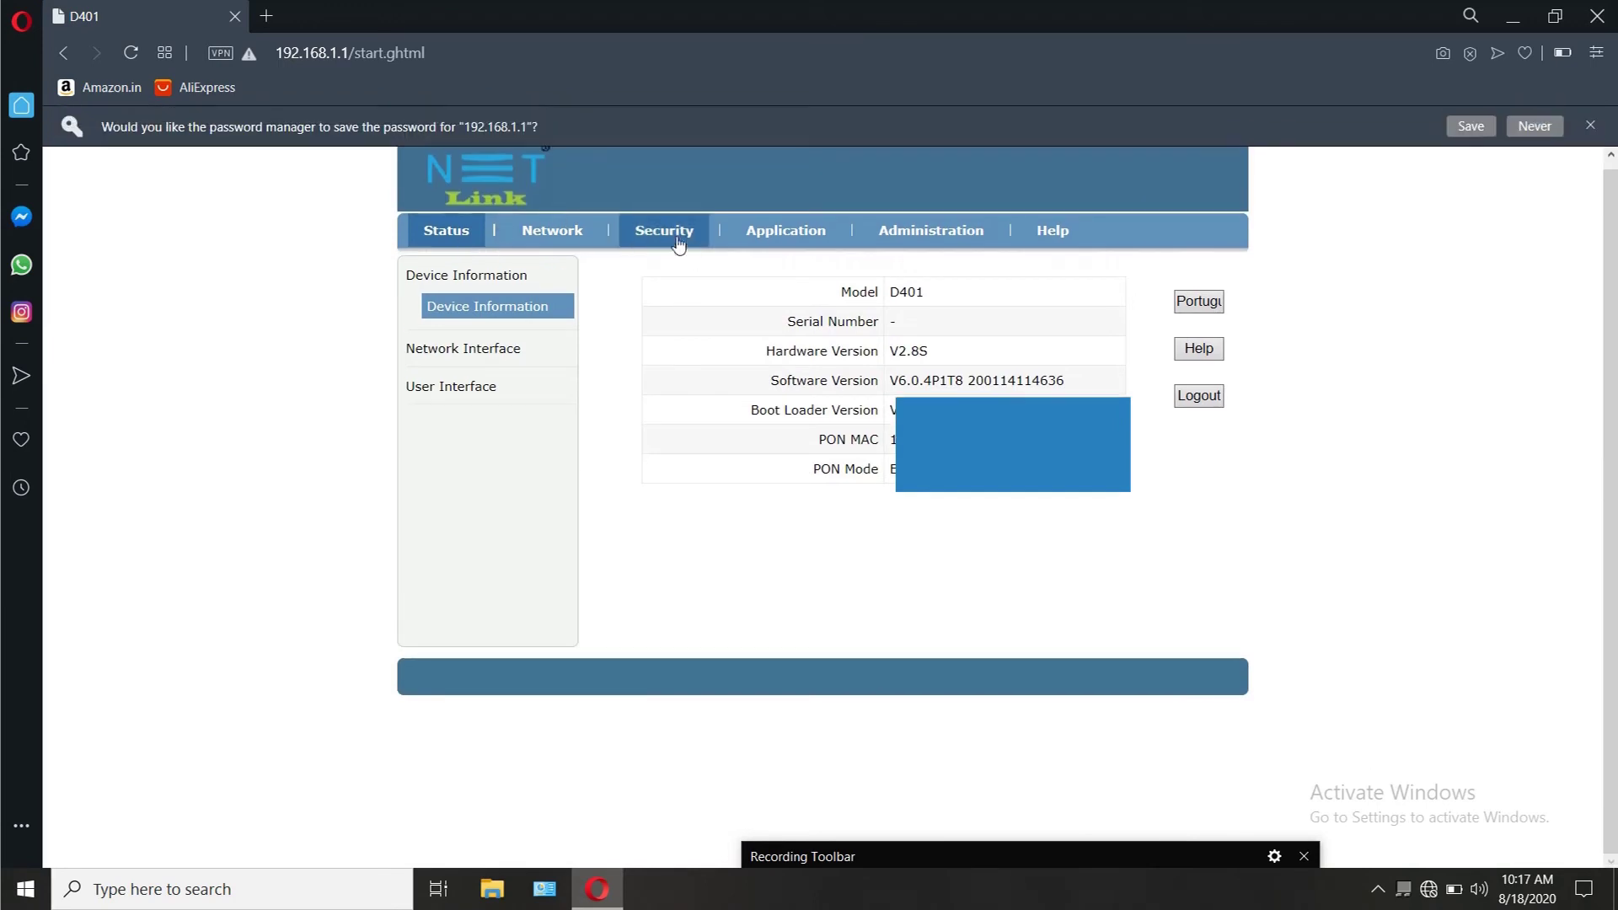
left_click(500, 354)
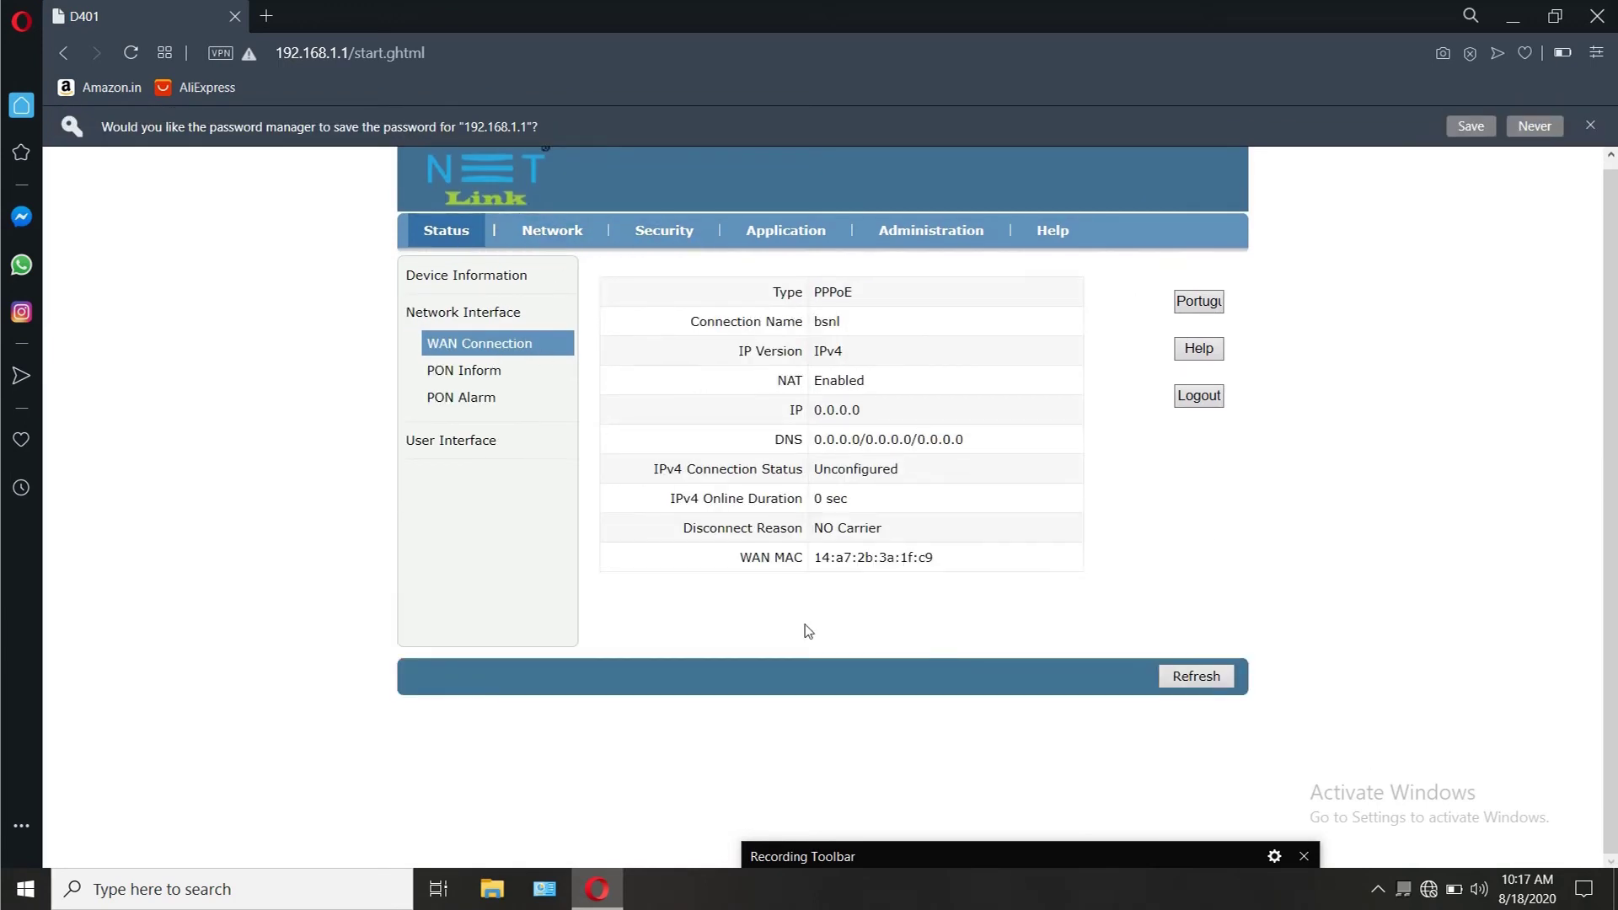
left_click(547, 230)
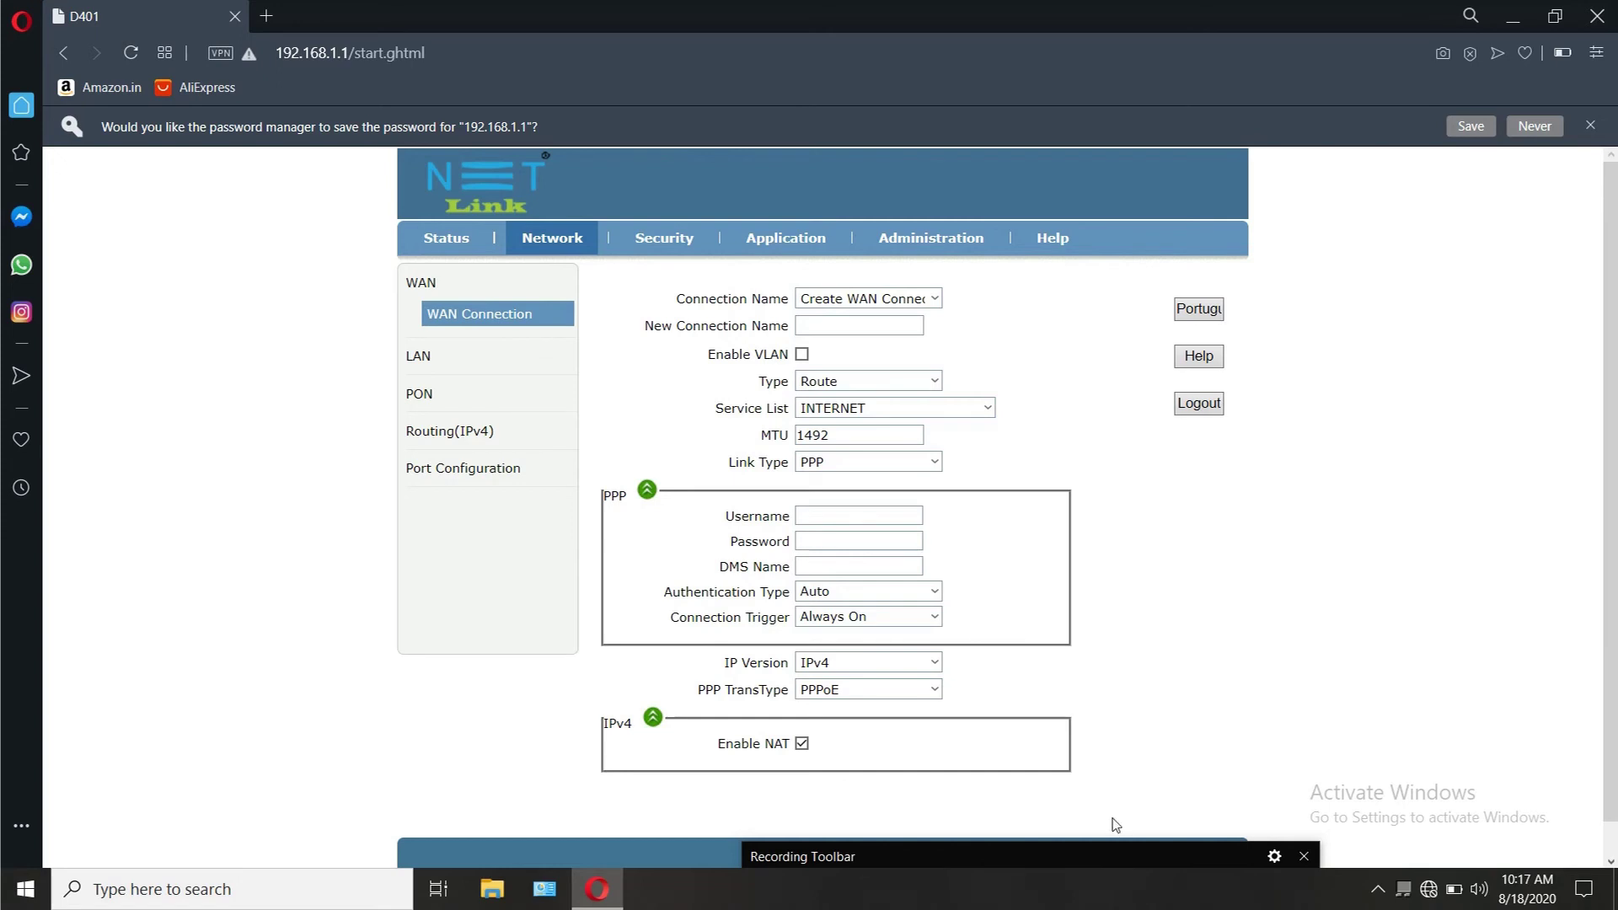
left_click(1214, 403)
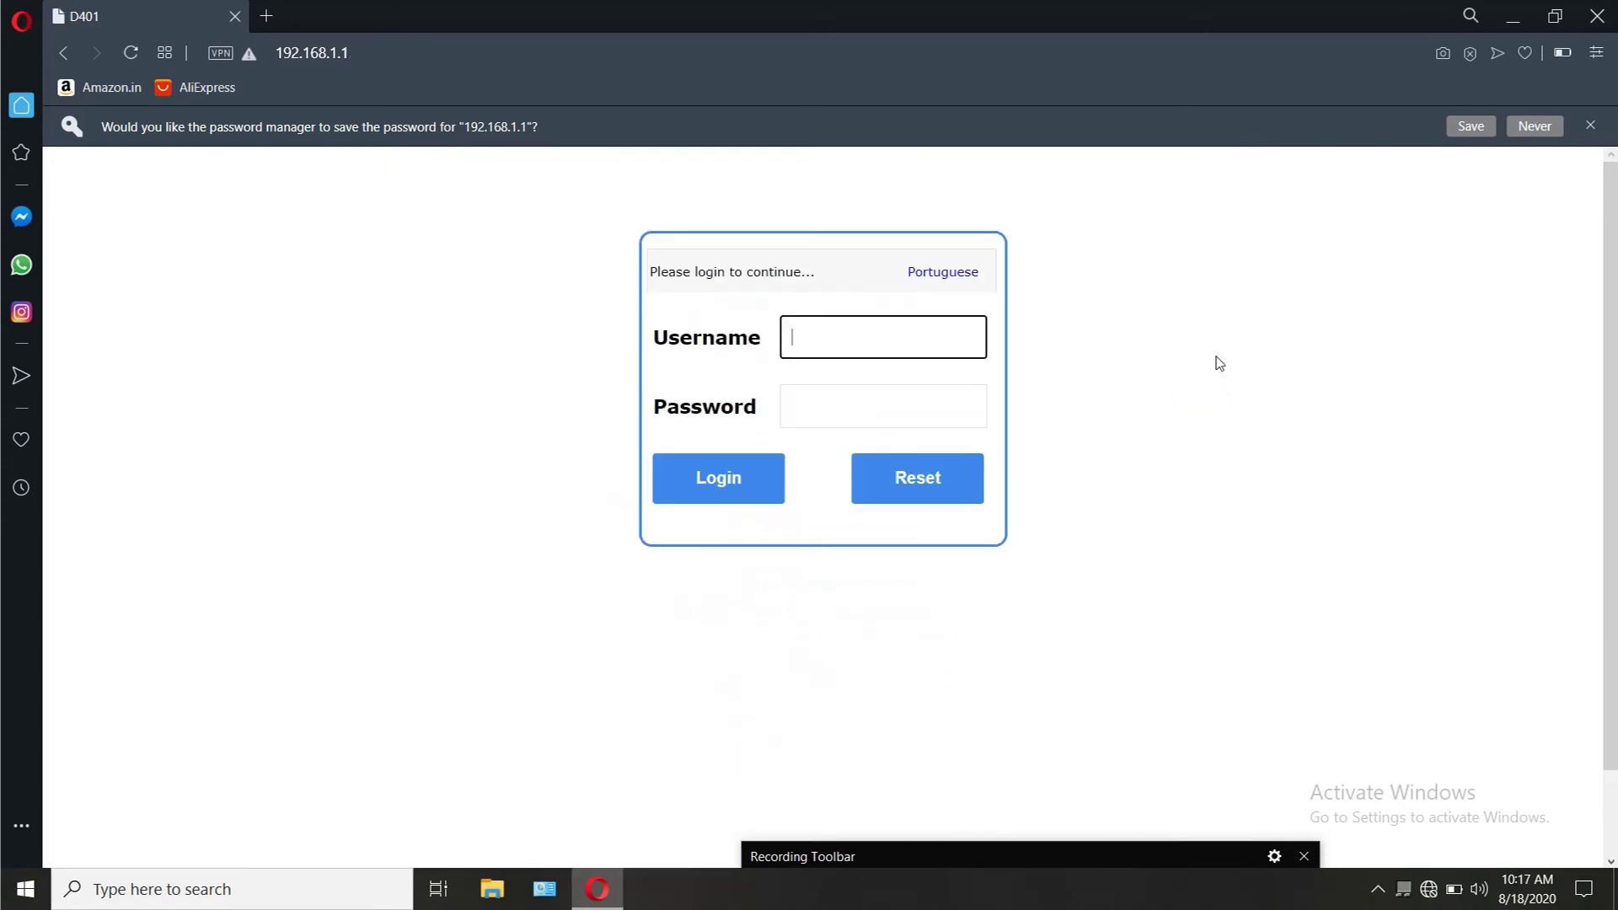
mouse_move(984, 843)
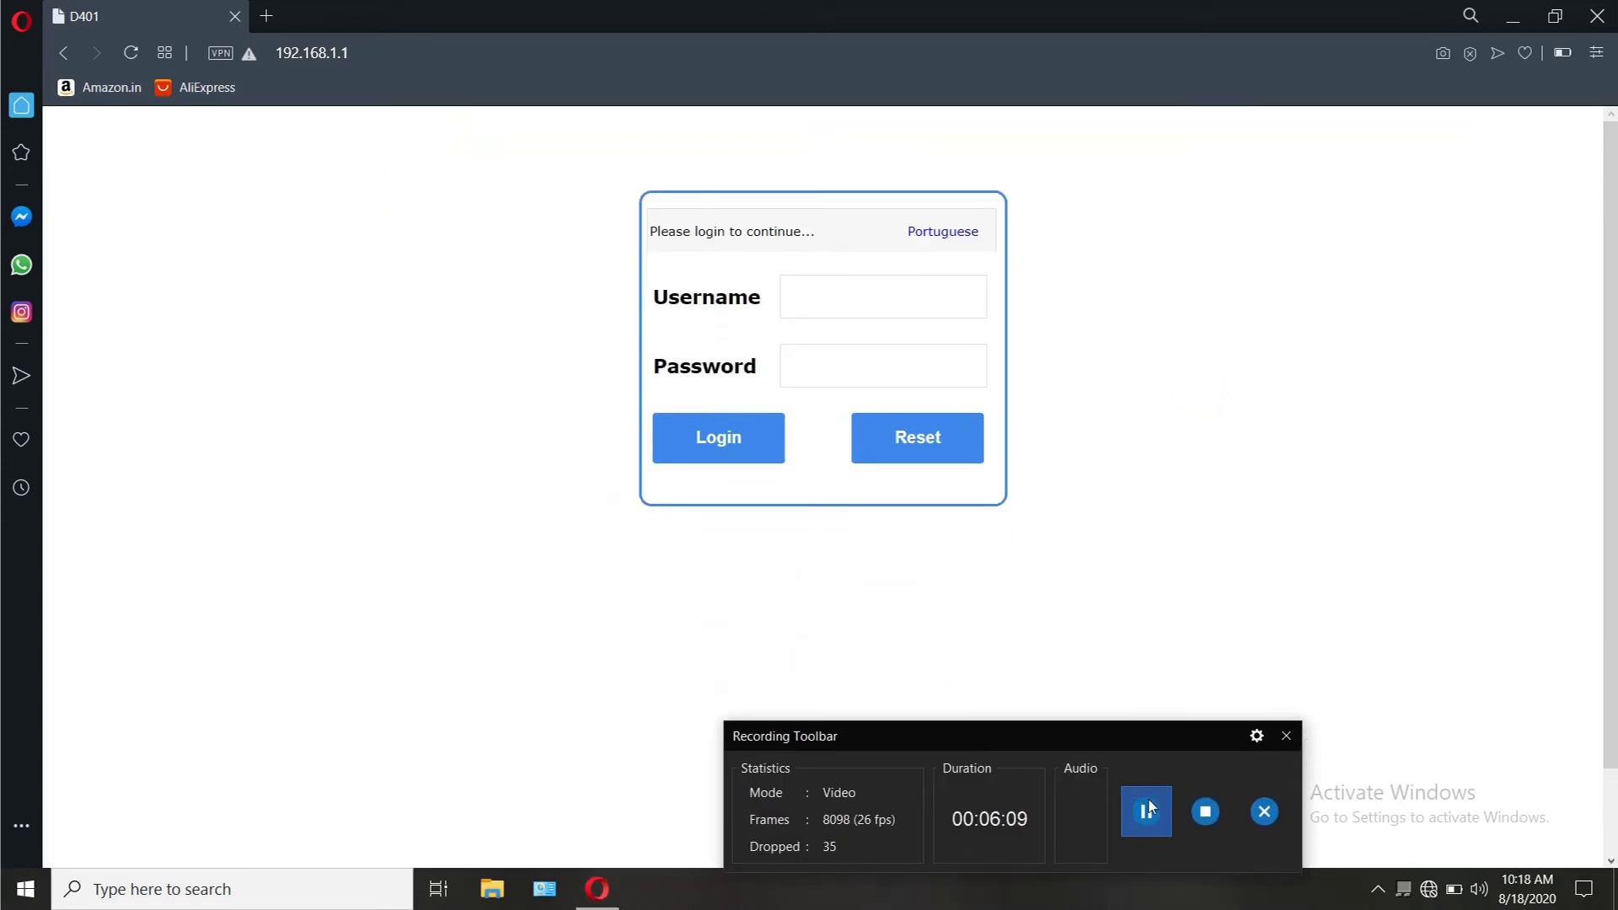